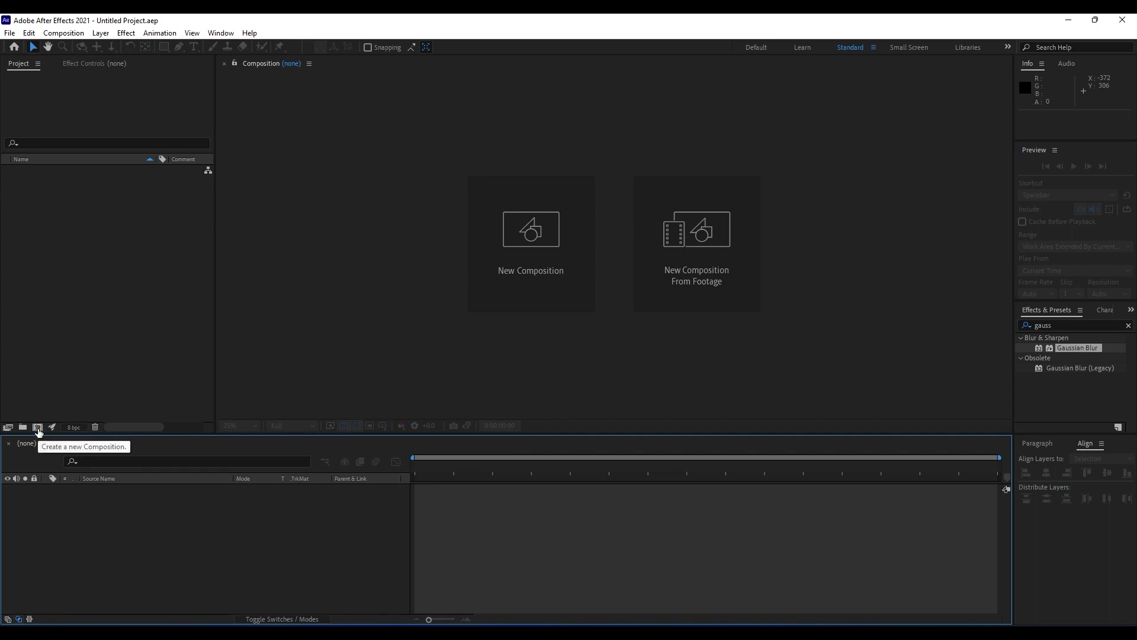
Create a 1920 x 1080 composition named Space Scene at 30 frames per second and 10 seconds long
left_click(37, 427)
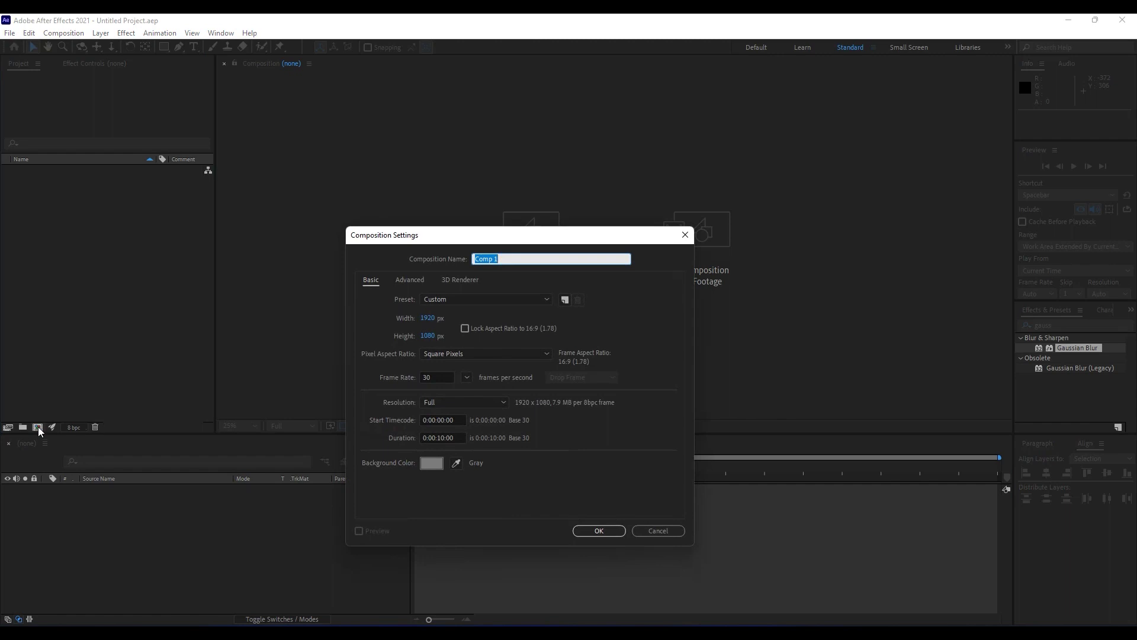
type("Space Scene")
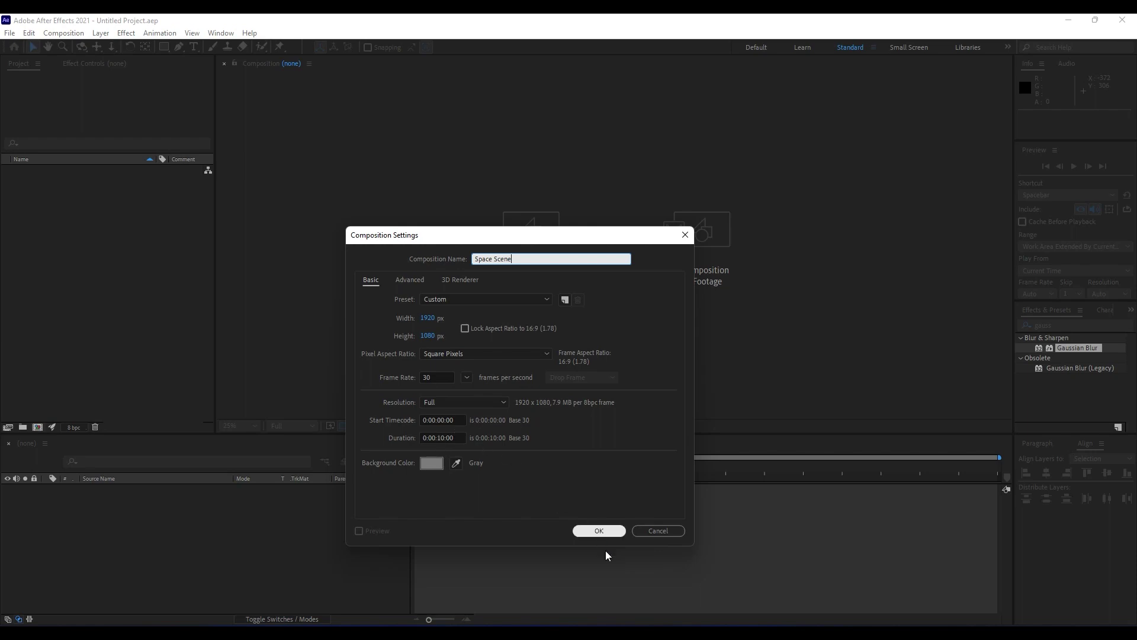
left_click(598, 530)
left_click(91, 309)
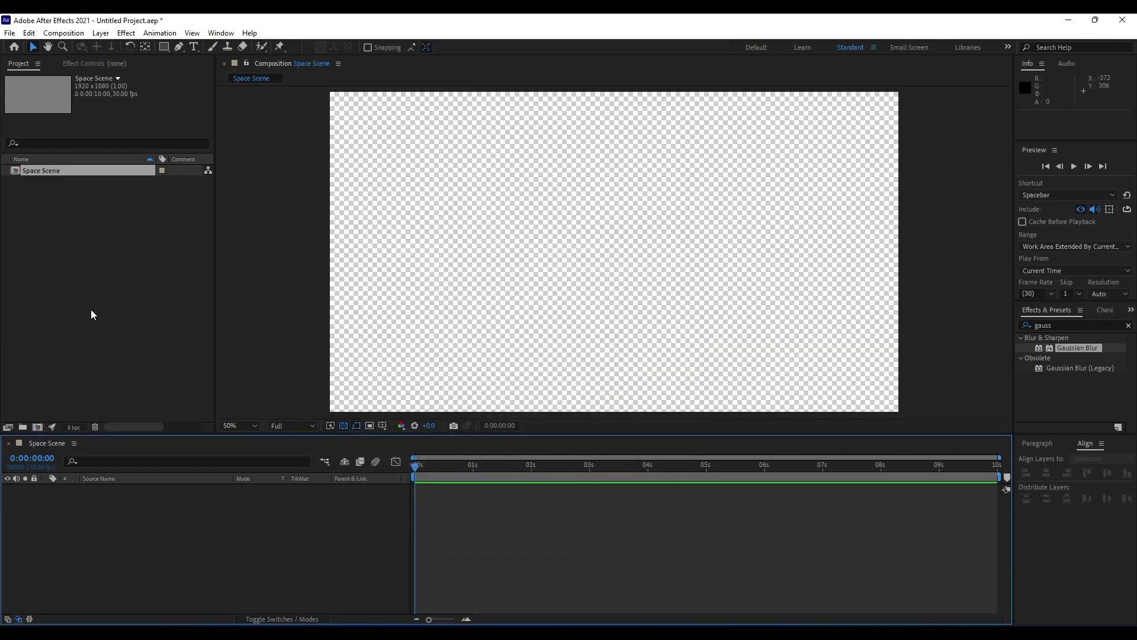
Add a solid layer named Background at composition size, keeping the dark gray color
right_click(158, 532)
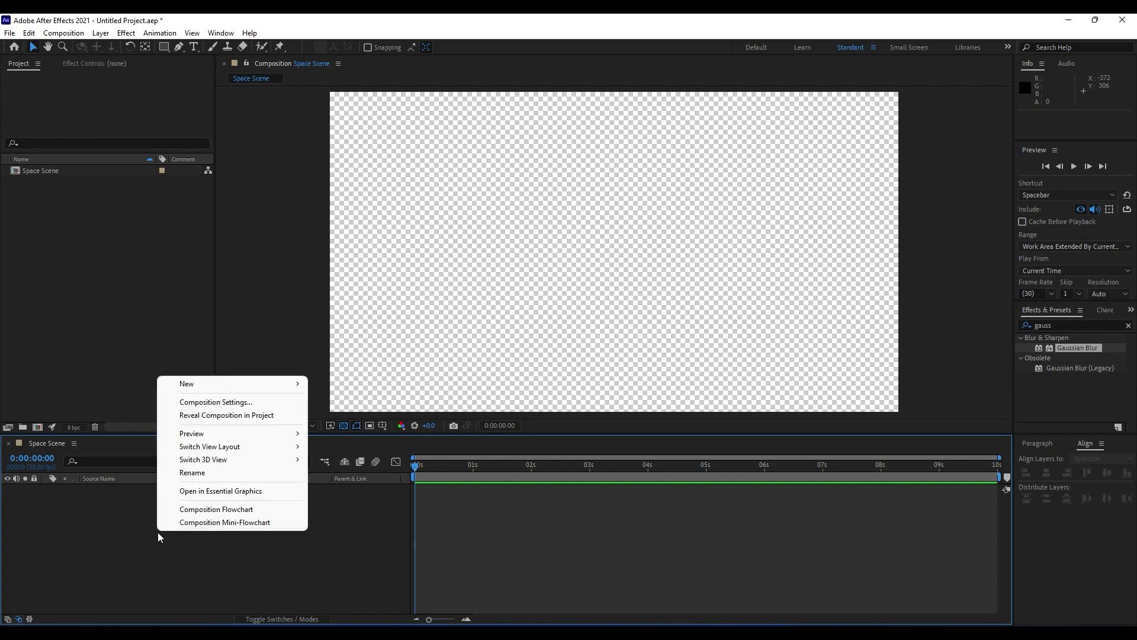
mouse_move(202, 386)
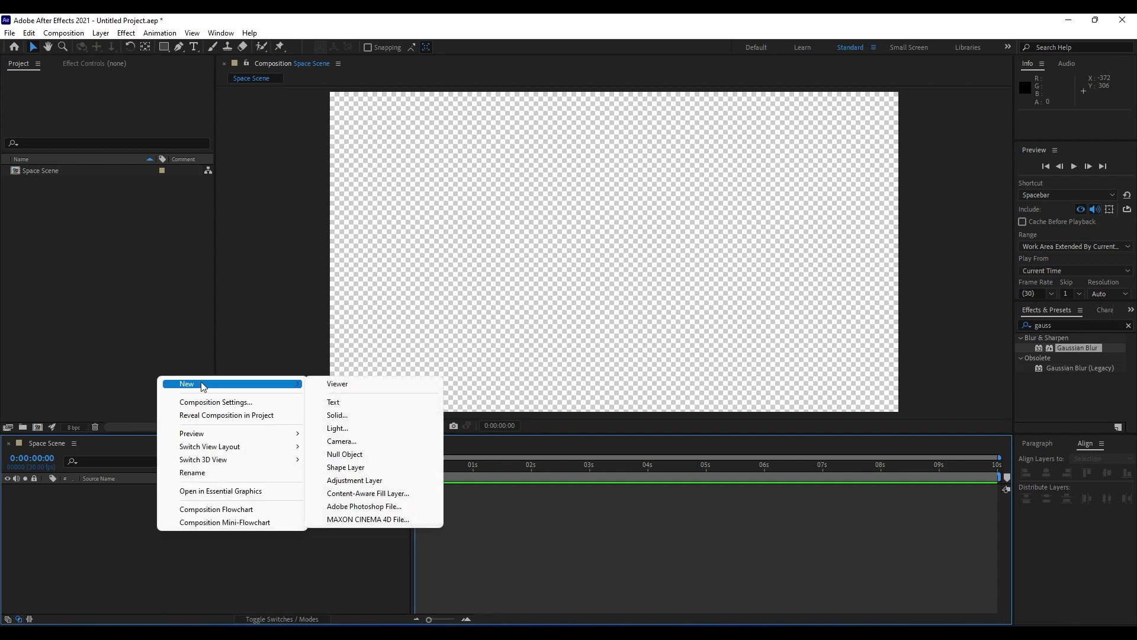
left_click(364, 416)
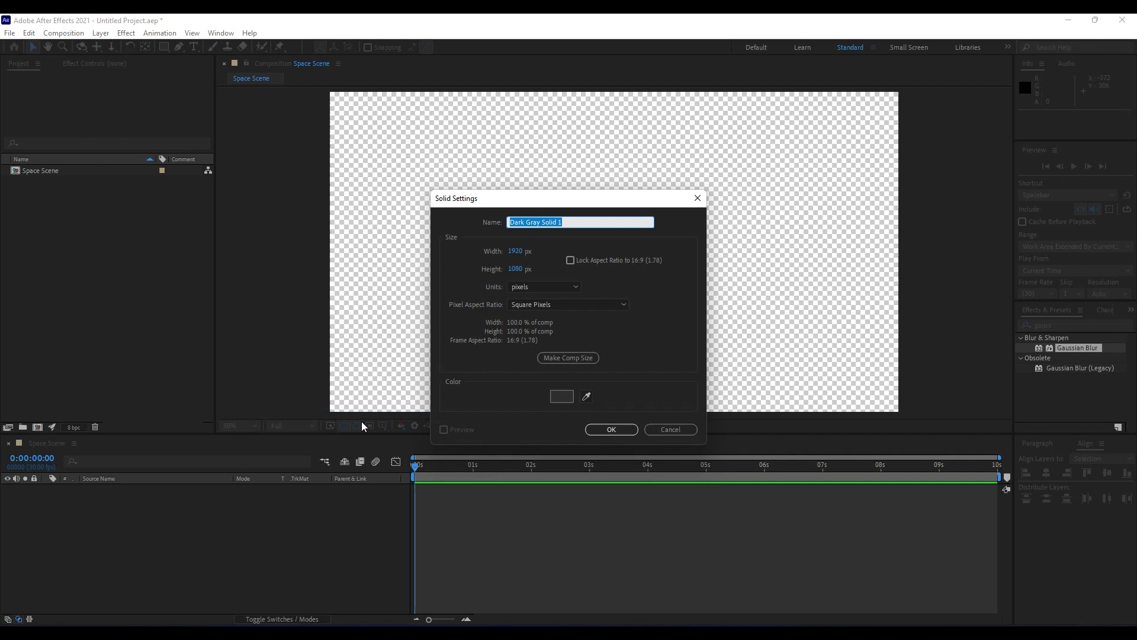
type("Background")
left_click(564, 358)
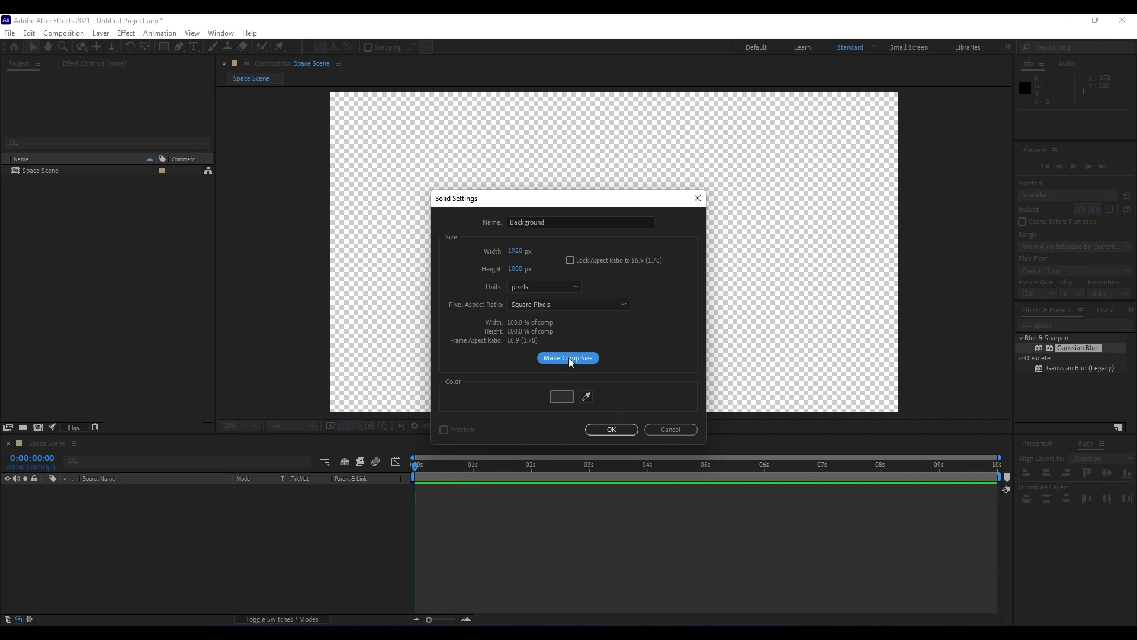
left_click(613, 433)
left_click(205, 545)
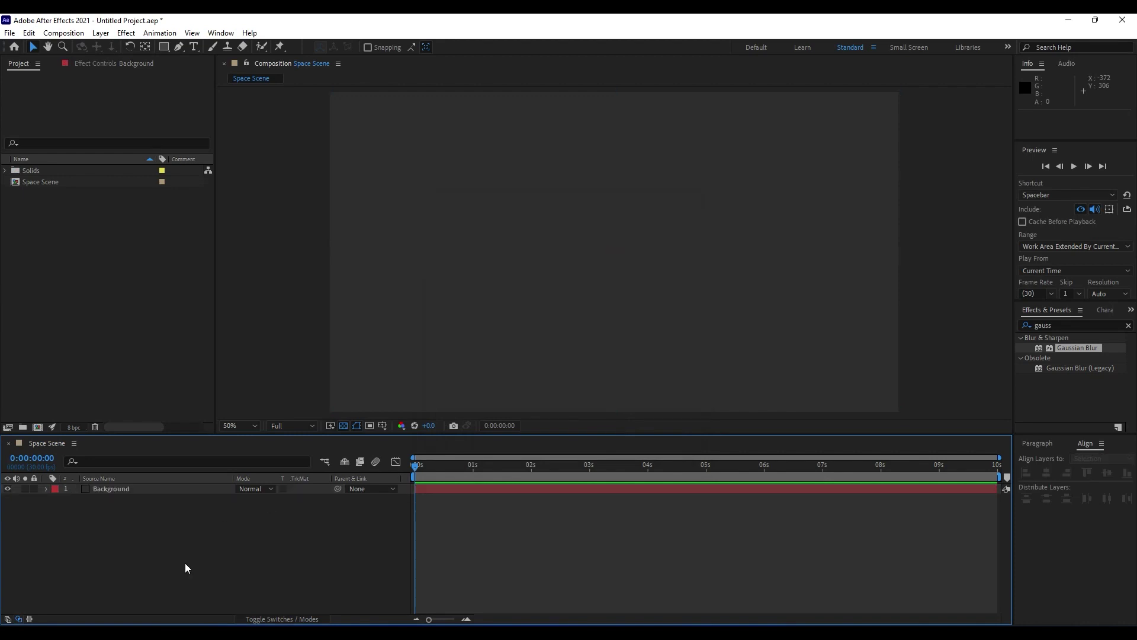
Find the Gradient Ramp effect by searching for "ramp" and apply it to the Background layer
left_click(1057, 318)
double_click(1063, 325)
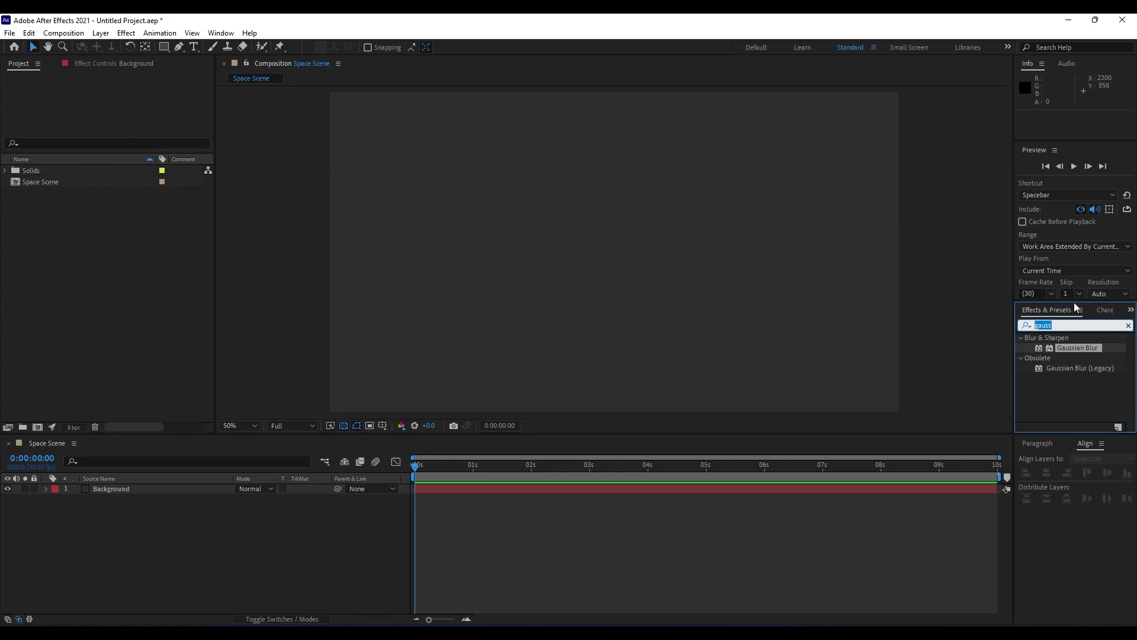
left_click(218, 33)
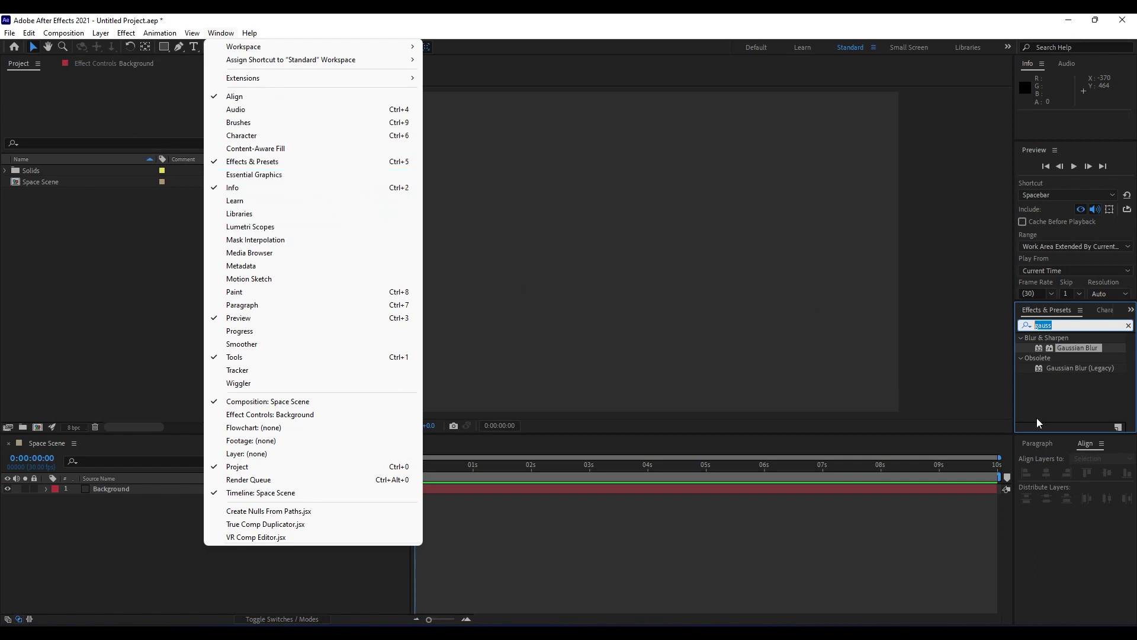
left_click(1068, 329)
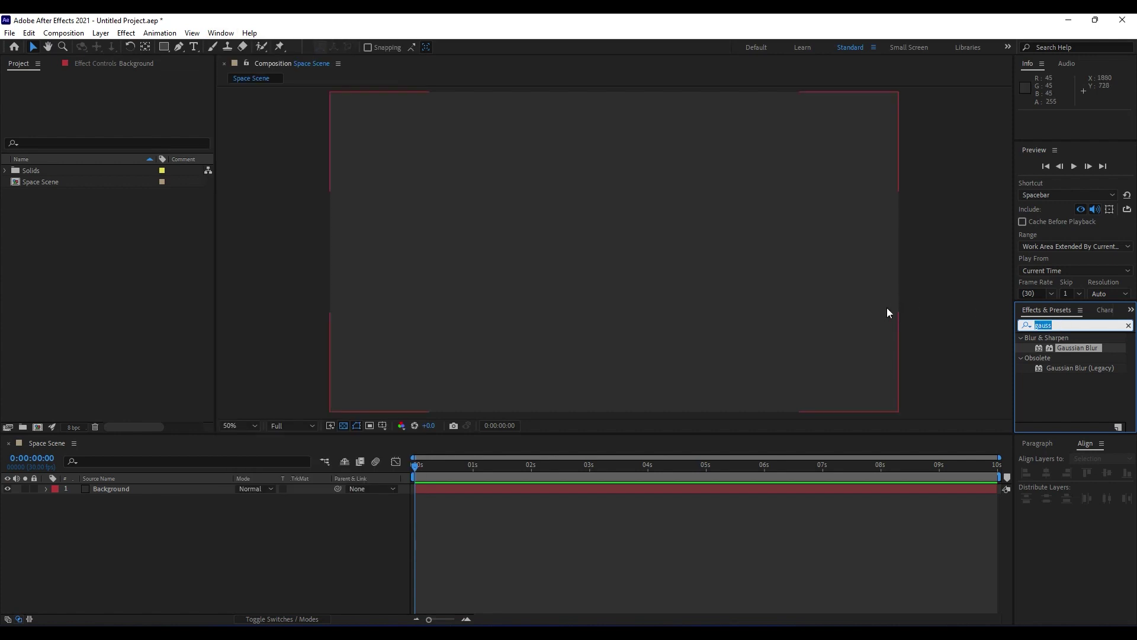
type("ramp")
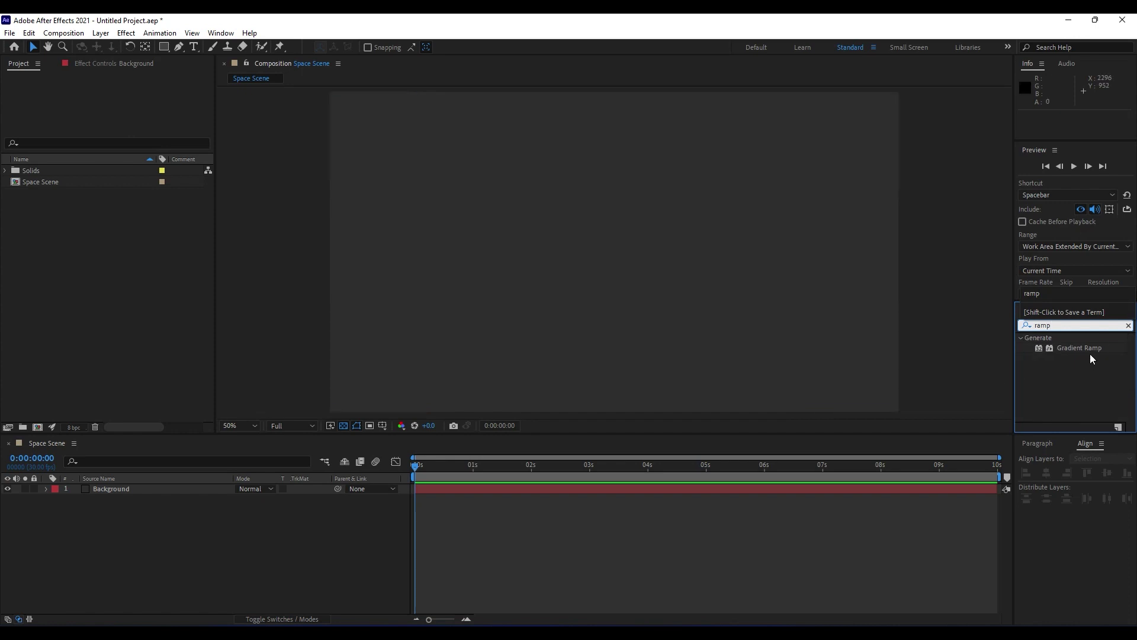
left_click_drag(1079, 347, 186, 491)
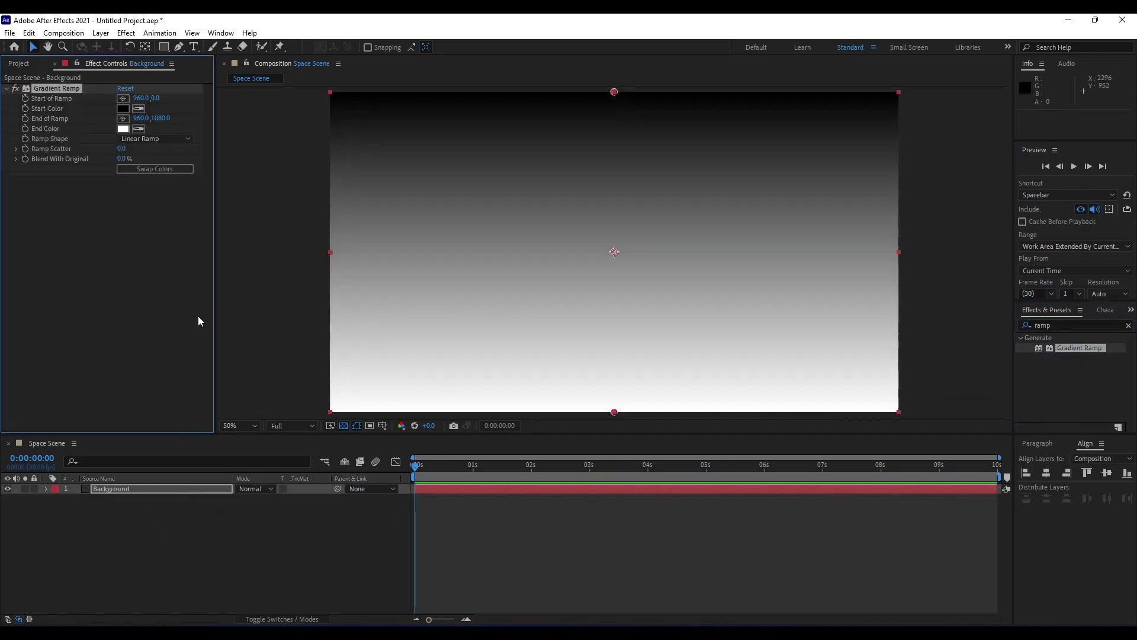
Place the ramp start just outside the frame's upper-left corner, about -32, 14, and the end beyond its lower-right corner, about 1984, 1132
left_click(123, 98)
left_click(320, 96)
key("comma")
key("comma")
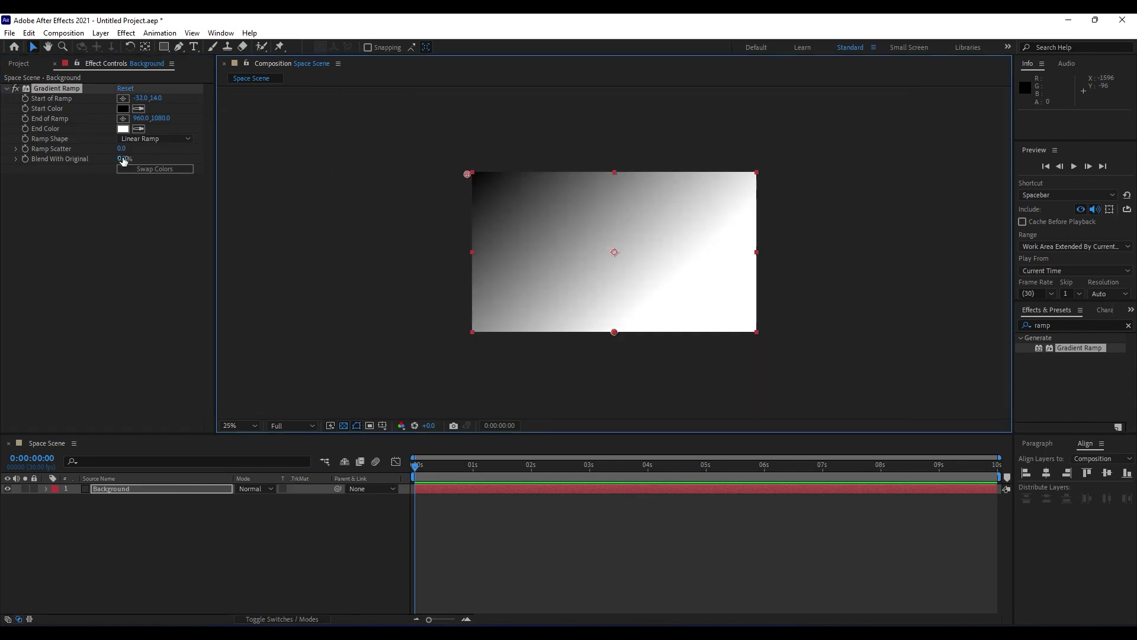
left_click(122, 119)
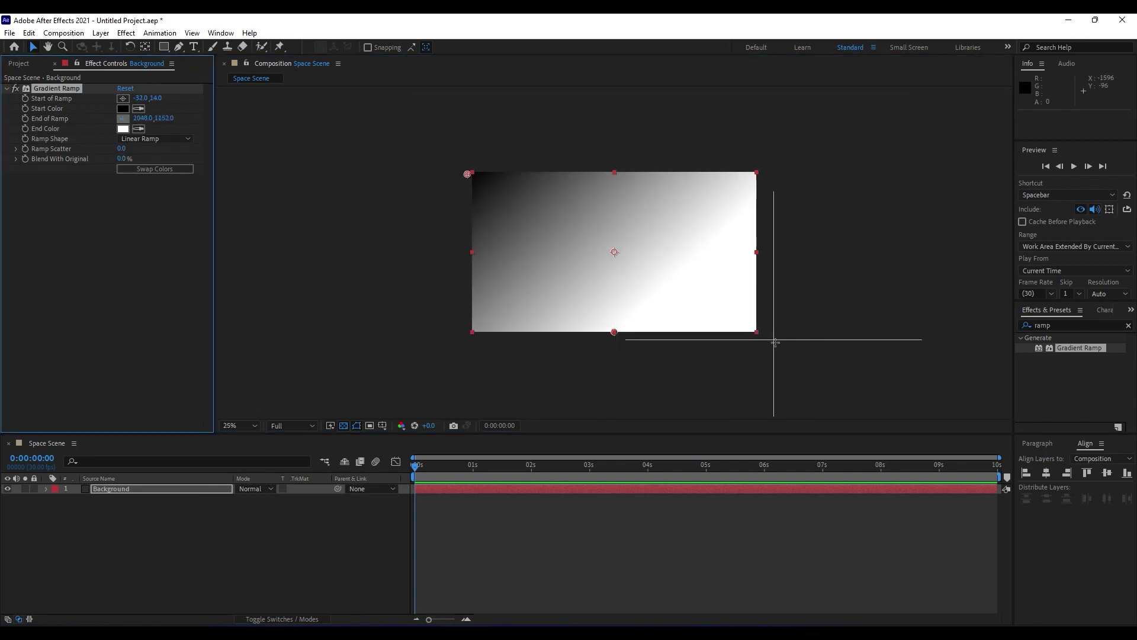
left_click(766, 340)
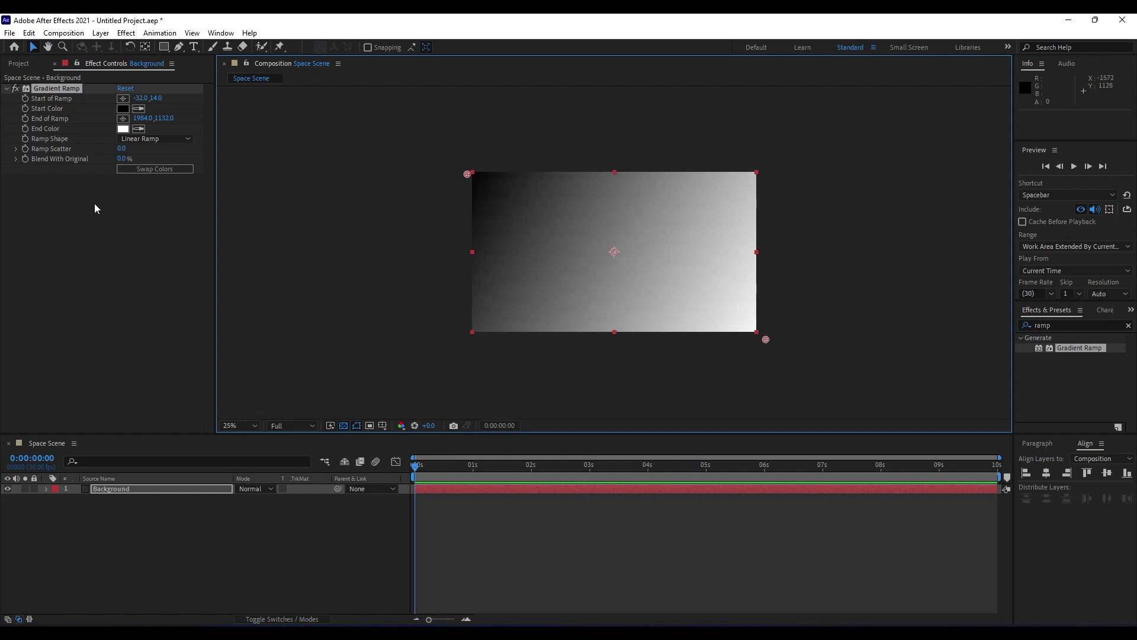
Set the Gradient Ramp's start color to black and its end color to very dark gray, 111111
left_click(123, 109)
left_click(280, 548)
left_click_drag(280, 547, 263, 560)
left_click(536, 412)
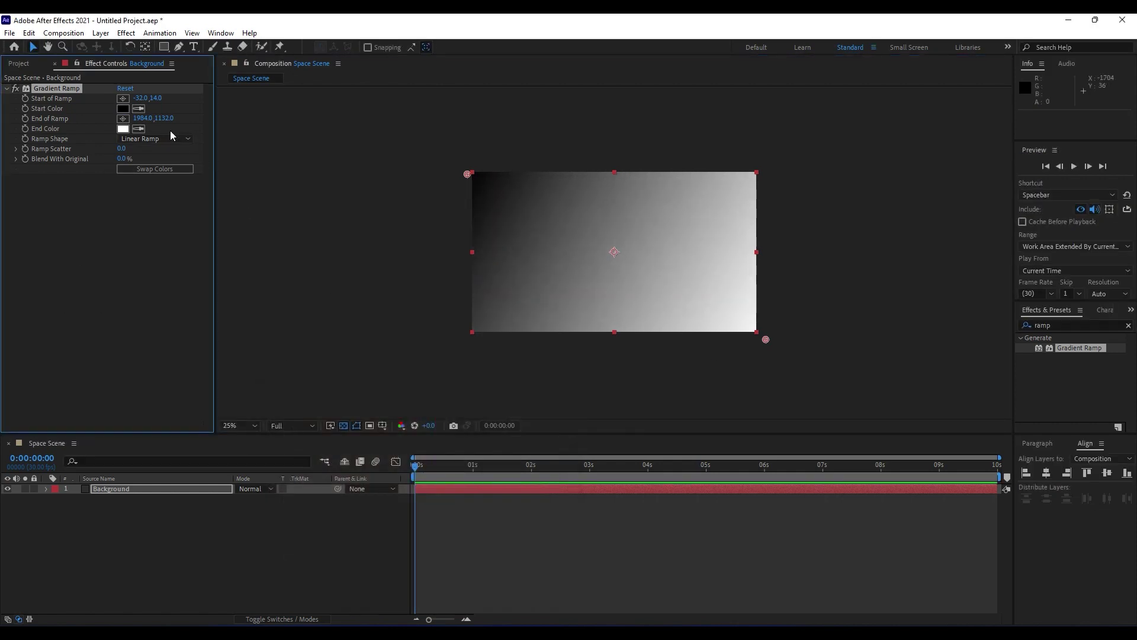
left_click(122, 128)
mouse_move(398, 464)
left_mouse_down()
mouse_move(294, 501)
mouse_move(253, 559)
mouse_move(248, 551)
left_mouse_up()
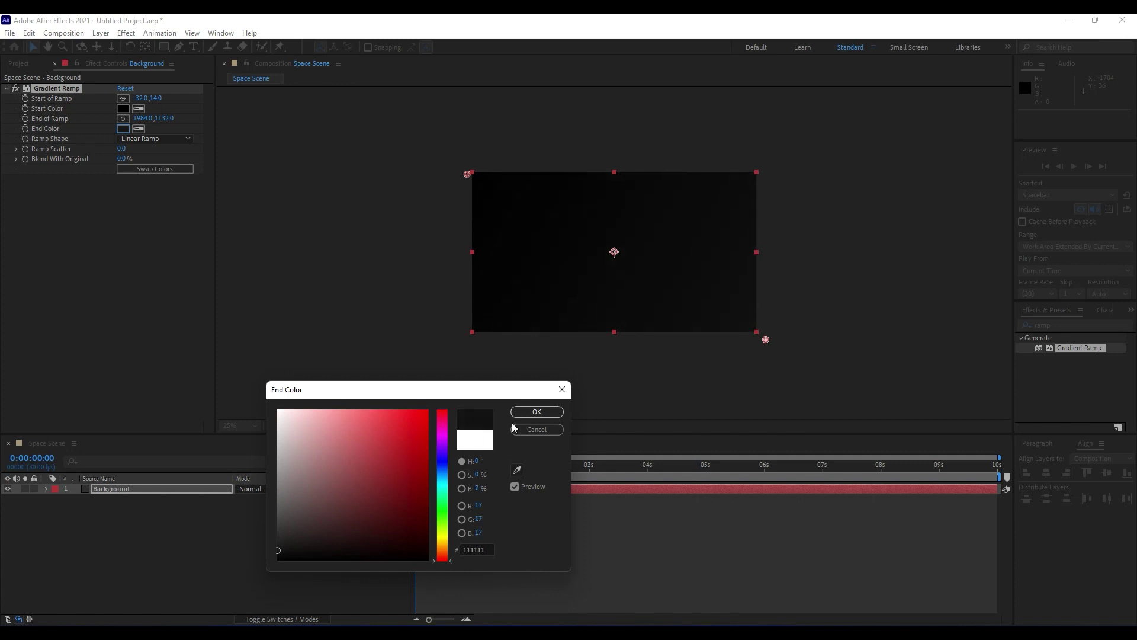
left_click(556, 413)
key("period")
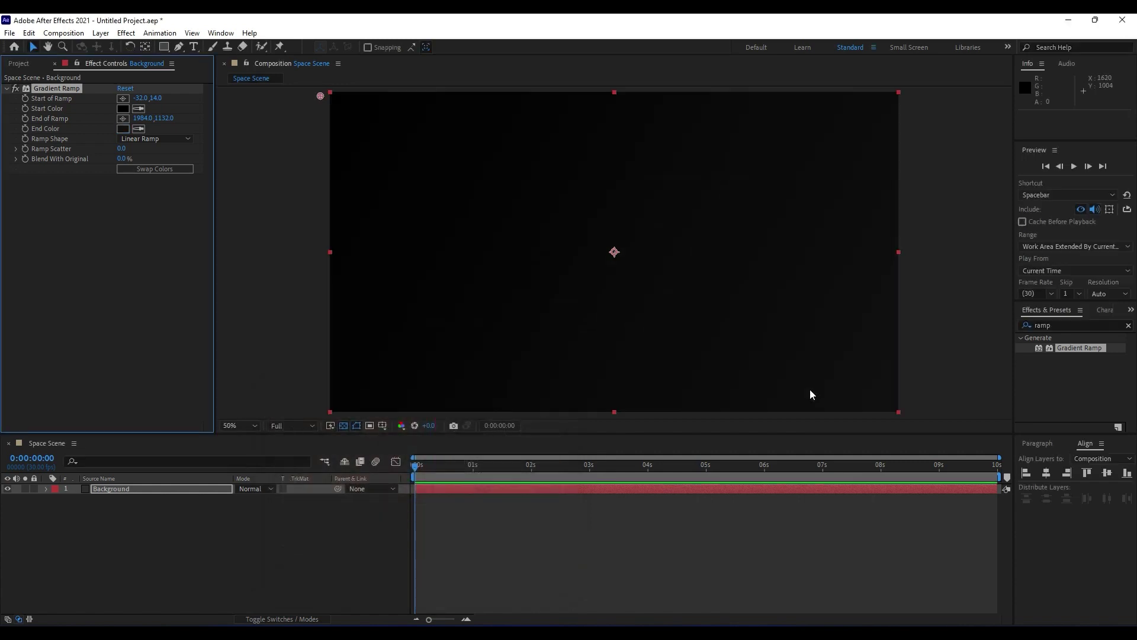
Find the Noise HLS effect and apply it to the Background layer
left_click(1072, 324)
type("noise hls")
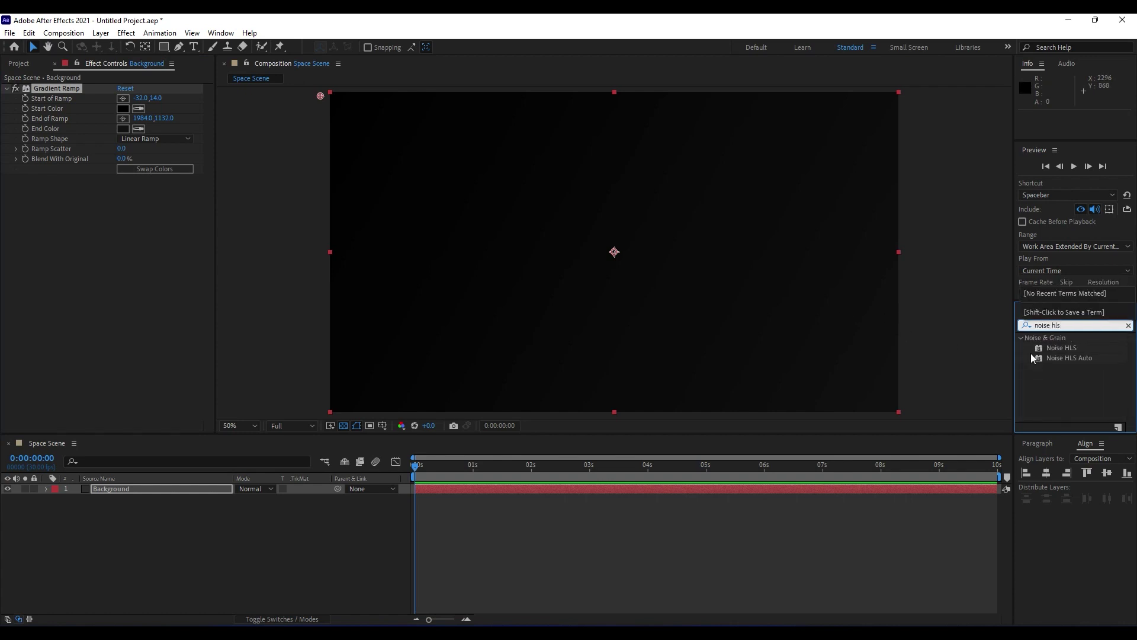
left_click_drag(1058, 348, 135, 491)
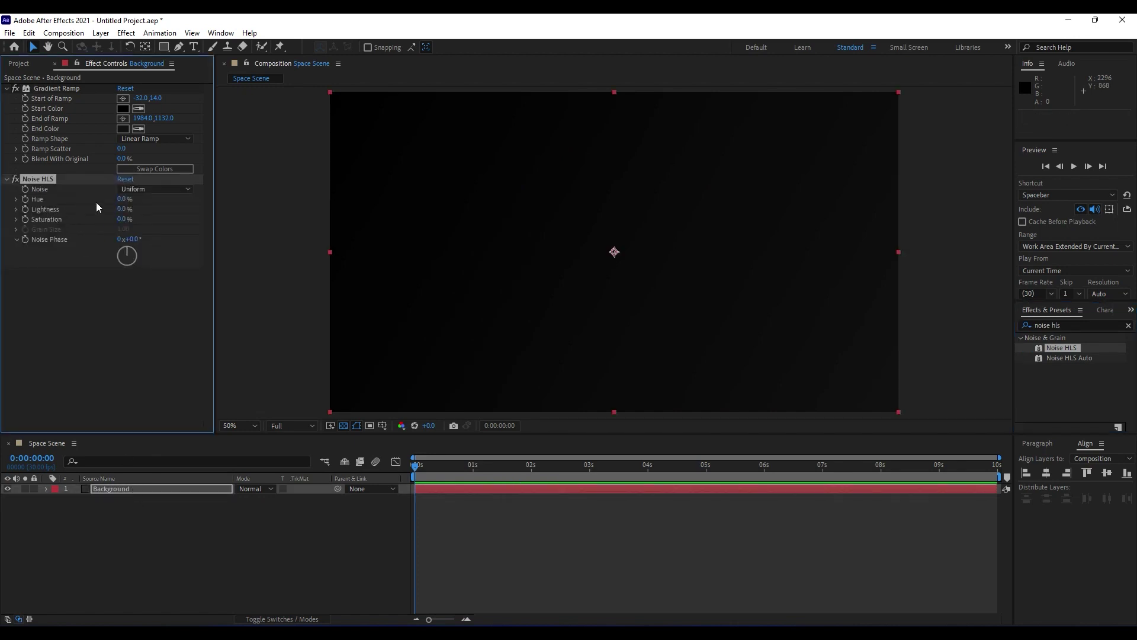
Set the Noise HLS hue, lightness and saturation to 2% each
left_click(121, 201)
type("2")
key("Tab")
type("2")
key("Tab")
type("2")
left_click(136, 287)
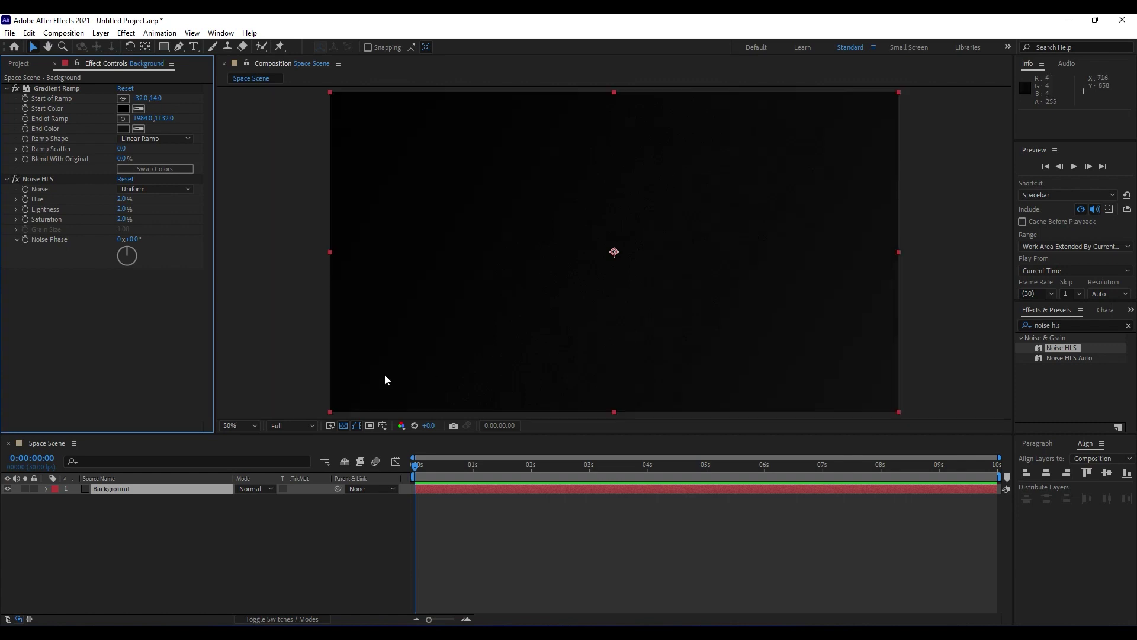
Collapse the Gradient Ramp and Noise HLS settings and close the Background layer's effect controls
left_click(7, 88)
left_click(7, 99)
left_click(52, 64)
left_click(175, 539)
left_click(148, 491)
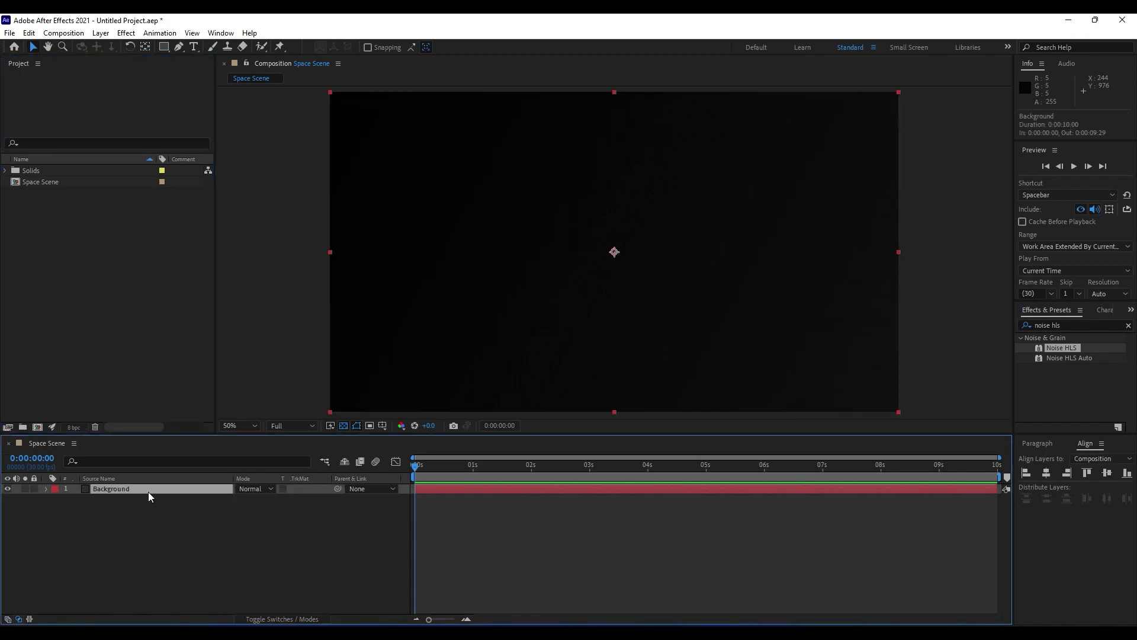
Add a 1920 x 1080 solid layer named Space Particles above the Background layer
left_click(132, 546)
right_click(130, 548)
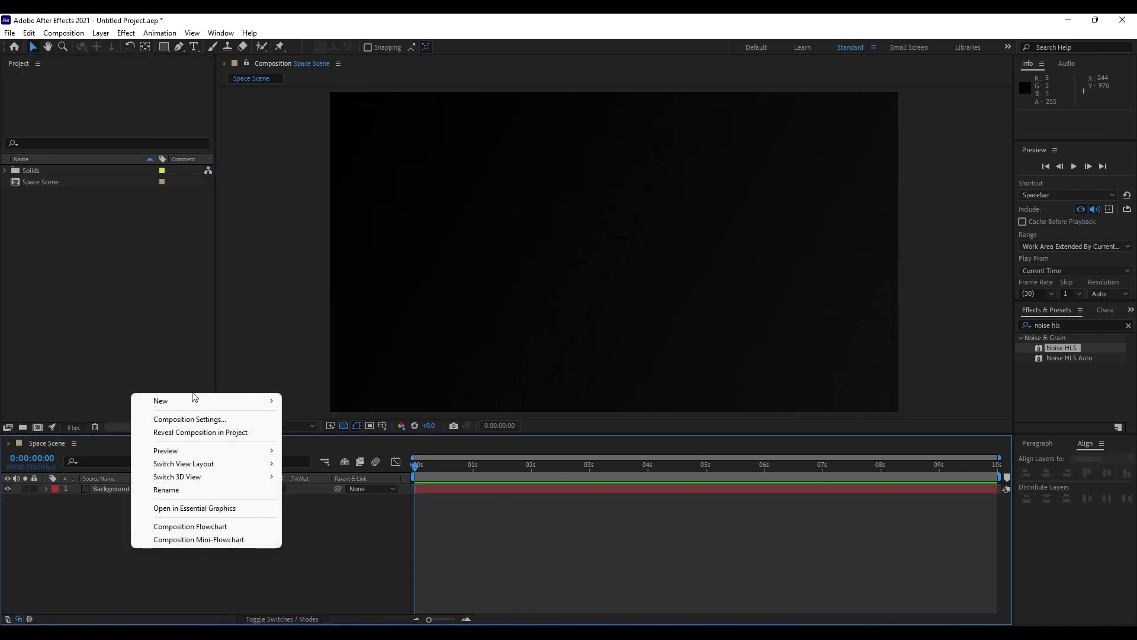
mouse_move(191, 400)
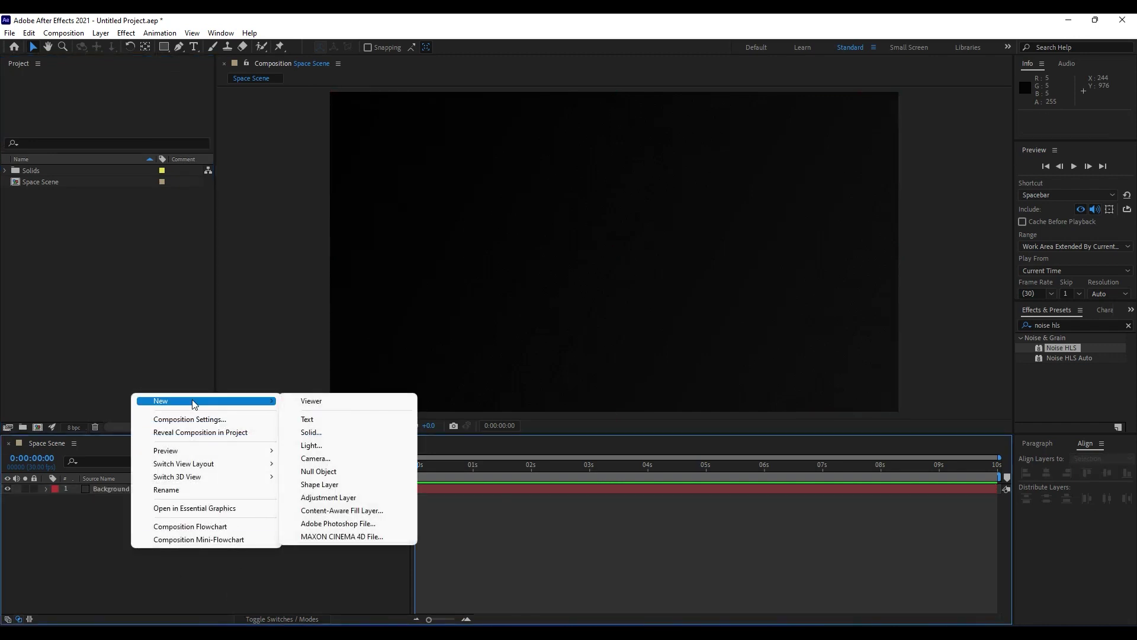
left_click(325, 431)
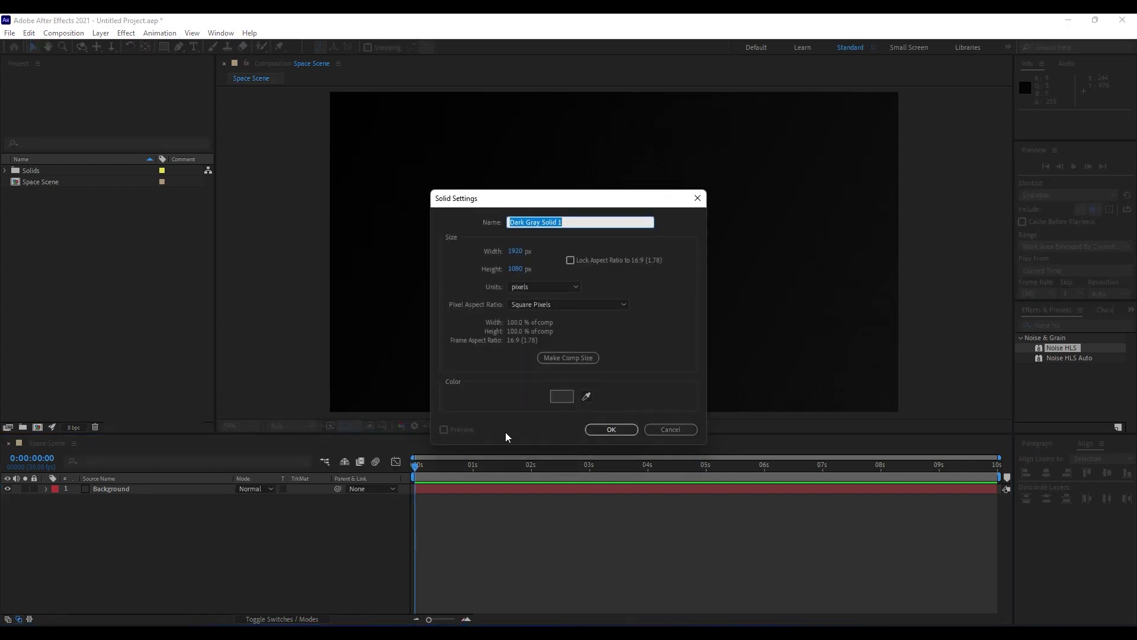
type("Space Particles")
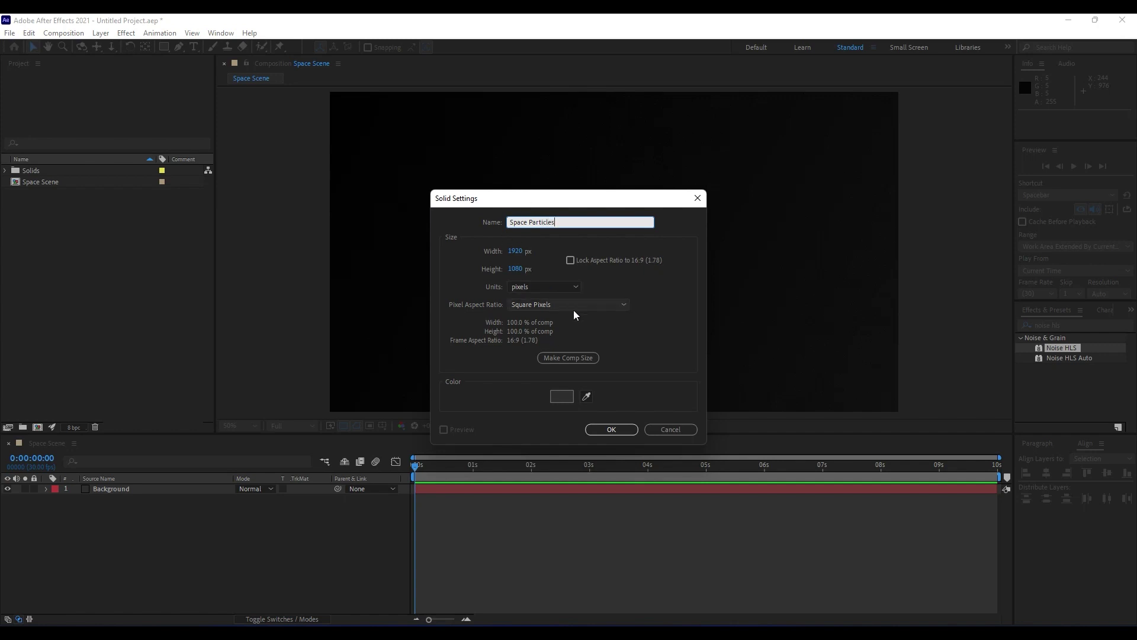
left_click(628, 429)
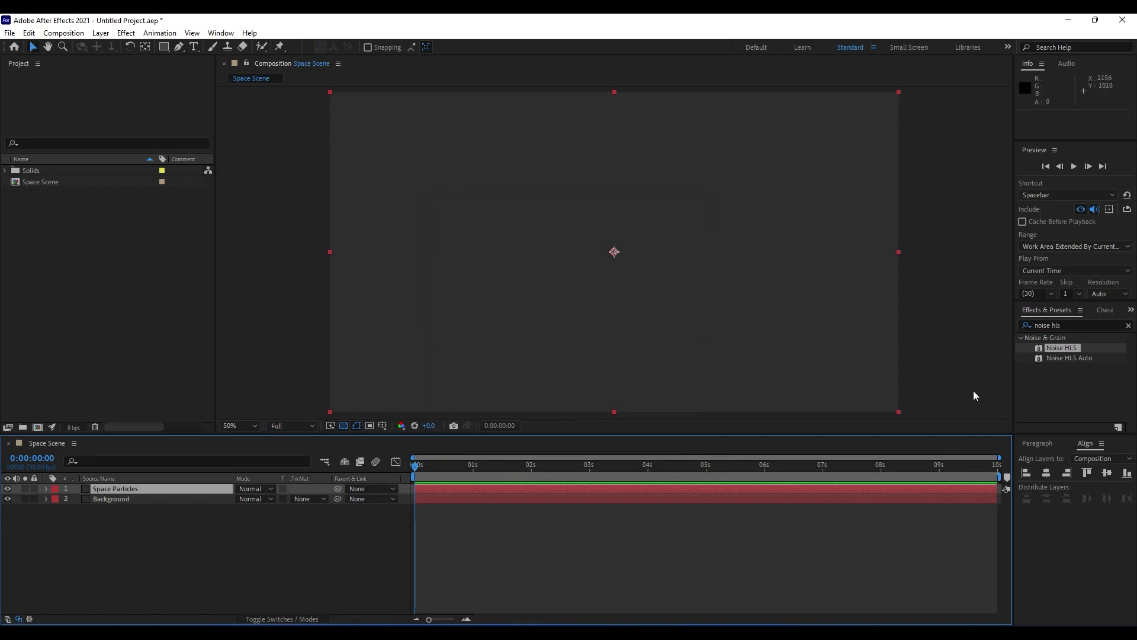
Apply the CC Star Burst effect to the Space Particles layer and set its scatter to 220
left_click(1074, 322)
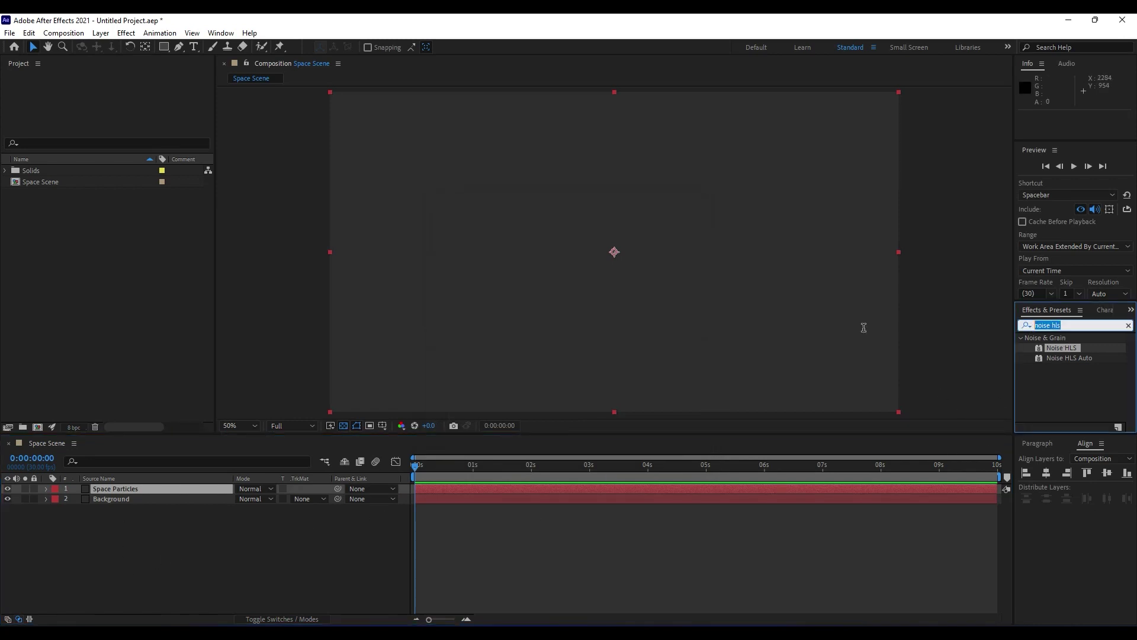
type("star b")
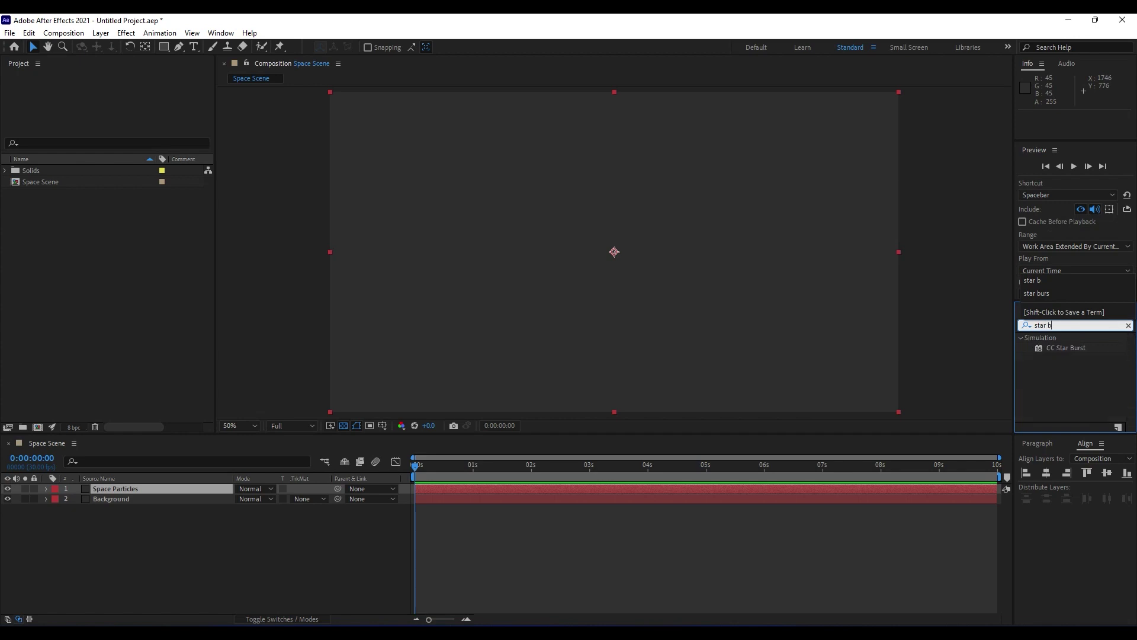
type("urs")
left_click_drag(1066, 348, 137, 491)
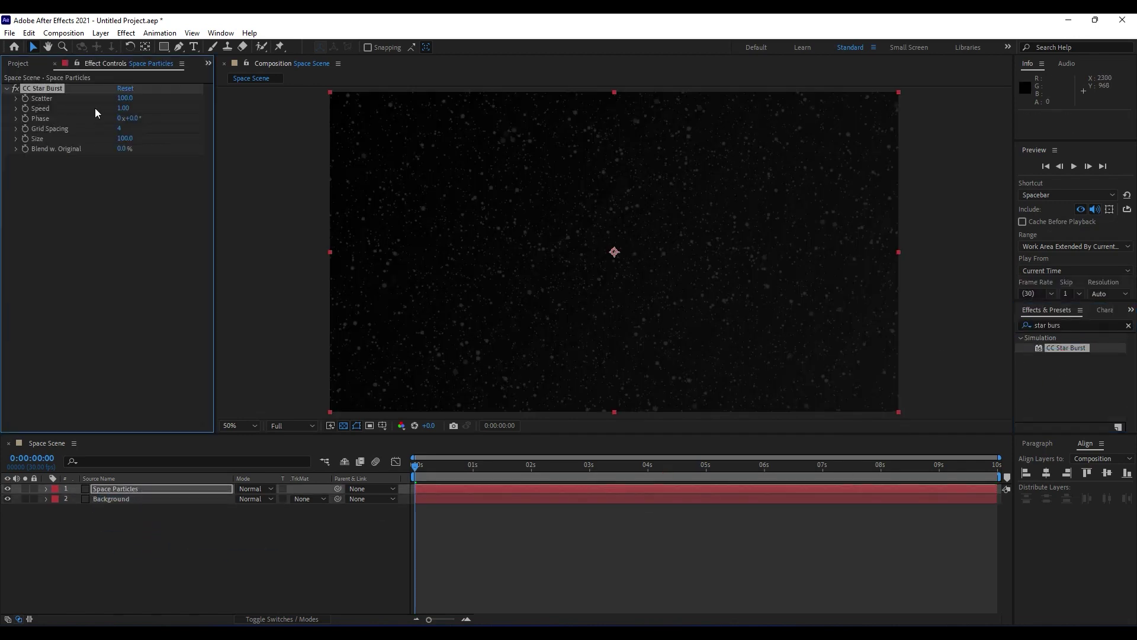
left_click(125, 98)
type("220")
left_click(141, 226)
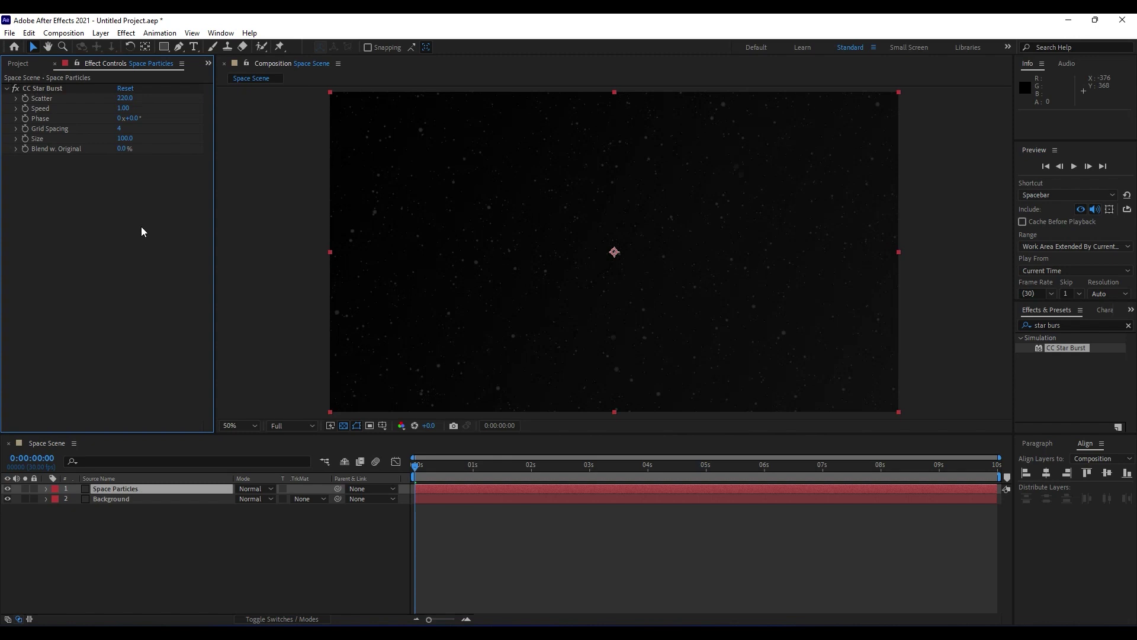
Play back the star particle motion and move the current time to about two seconds
left_click(454, 466)
left_click(473, 478)
key("space")
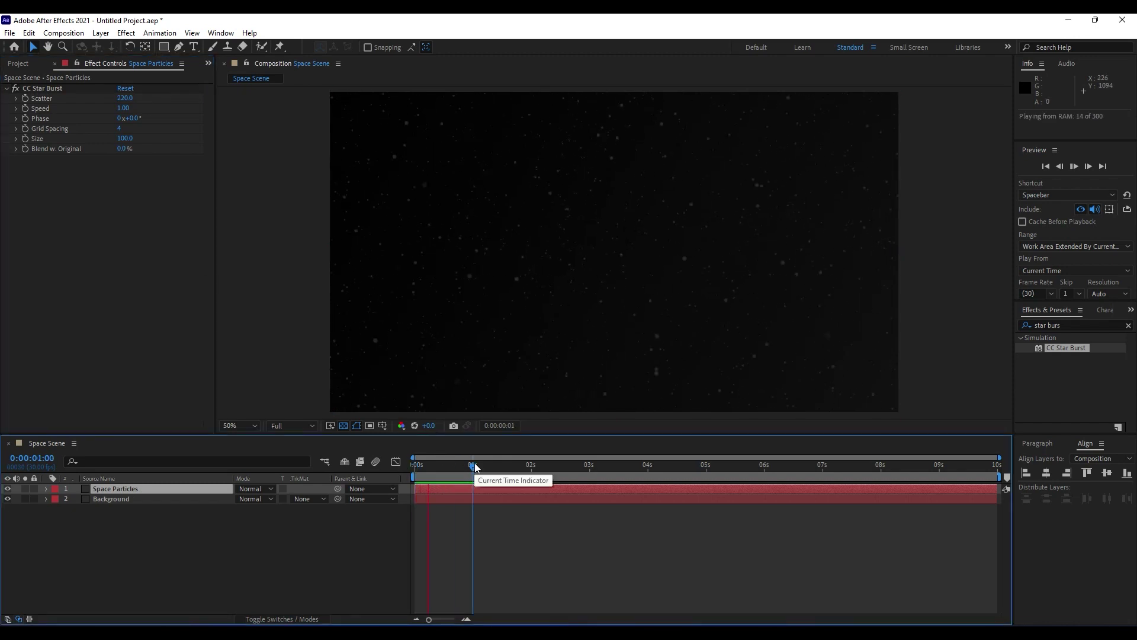
left_click_drag(483, 465, 534, 466)
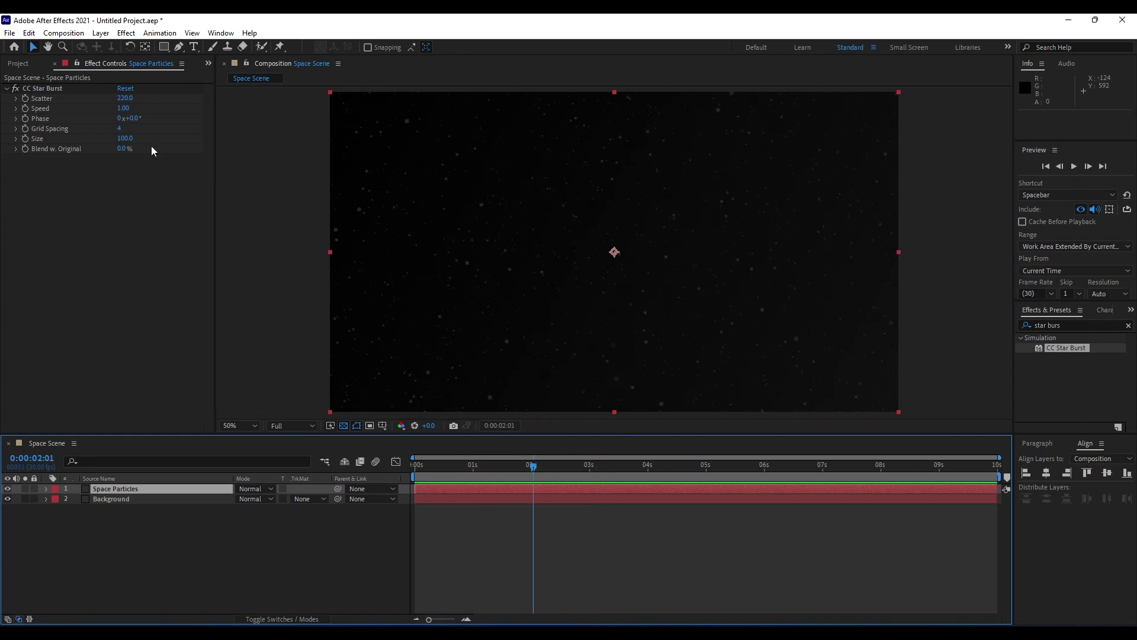
Set the CC Star Burst speed to 0.02, grid spacing to 9 and size to 24 on the Space Particles layer
left_click(124, 108)
type("0.0")
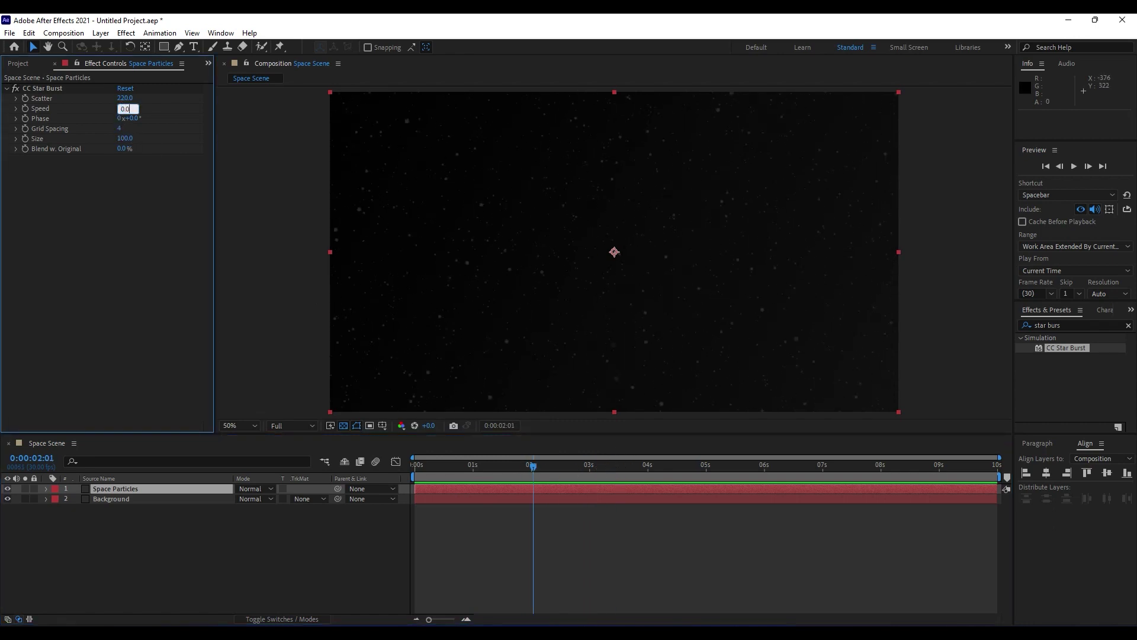
type("2")
key("Return")
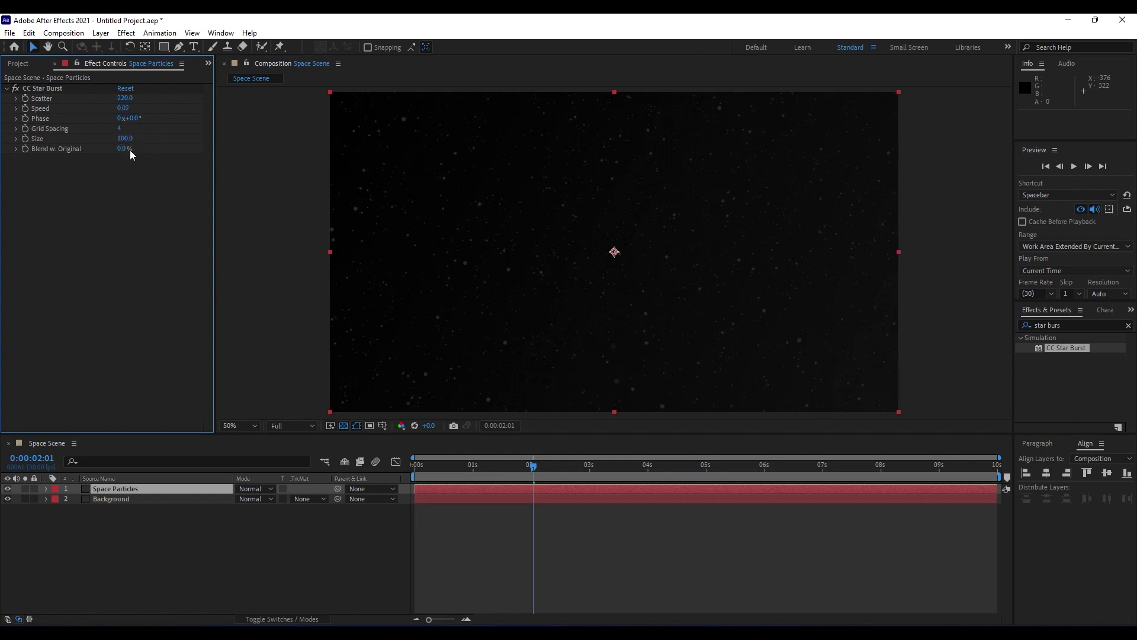
left_click(125, 138)
type("24")
key("Return")
key("Return")
Play back the slowed star motion and move the current time to 0:00:03:12
left_click(297, 564)
key("space")
left_click_drag(712, 427, 613, 419)
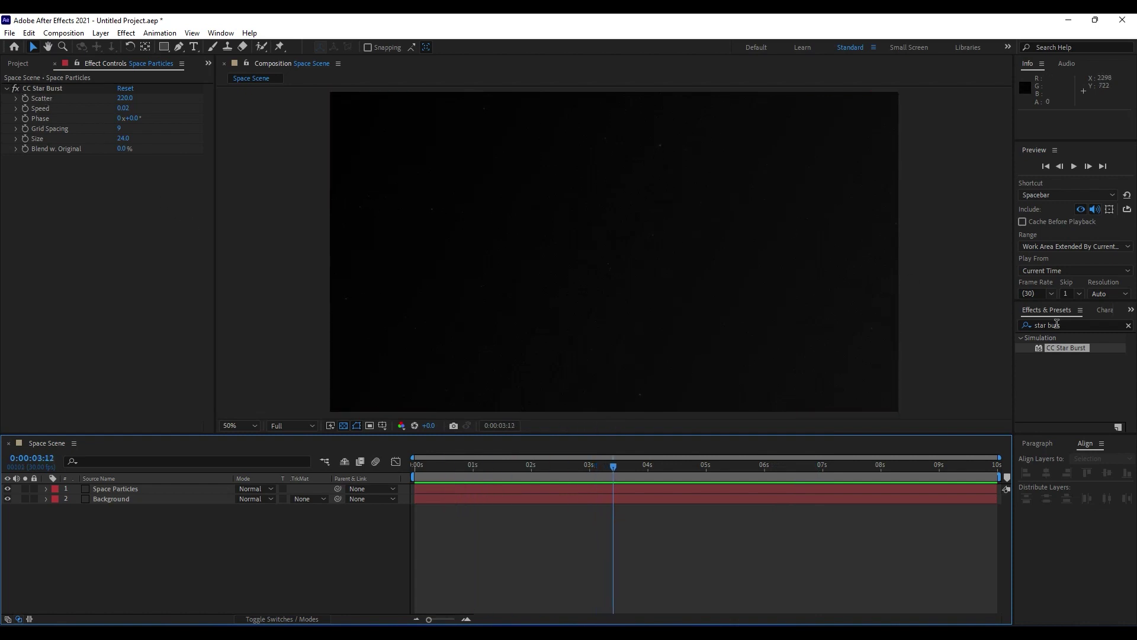
Add the Gradient Ramp effect to the Space Particles layer below CC Star Burst
left_click(1077, 323)
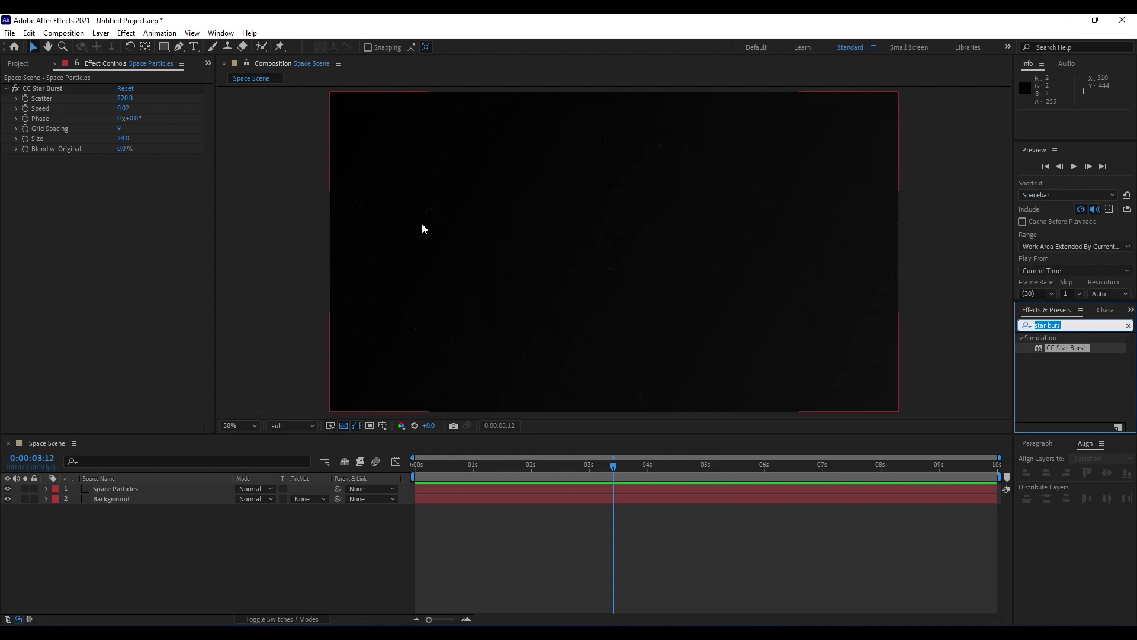
type("ramp")
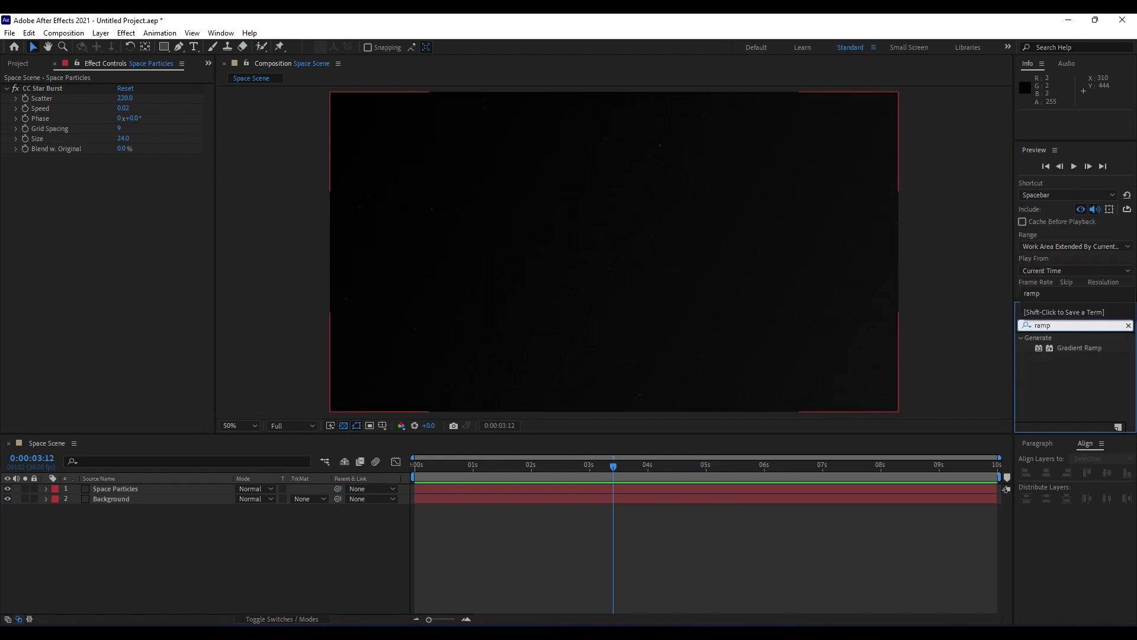
left_click_drag(1080, 348, 126, 188)
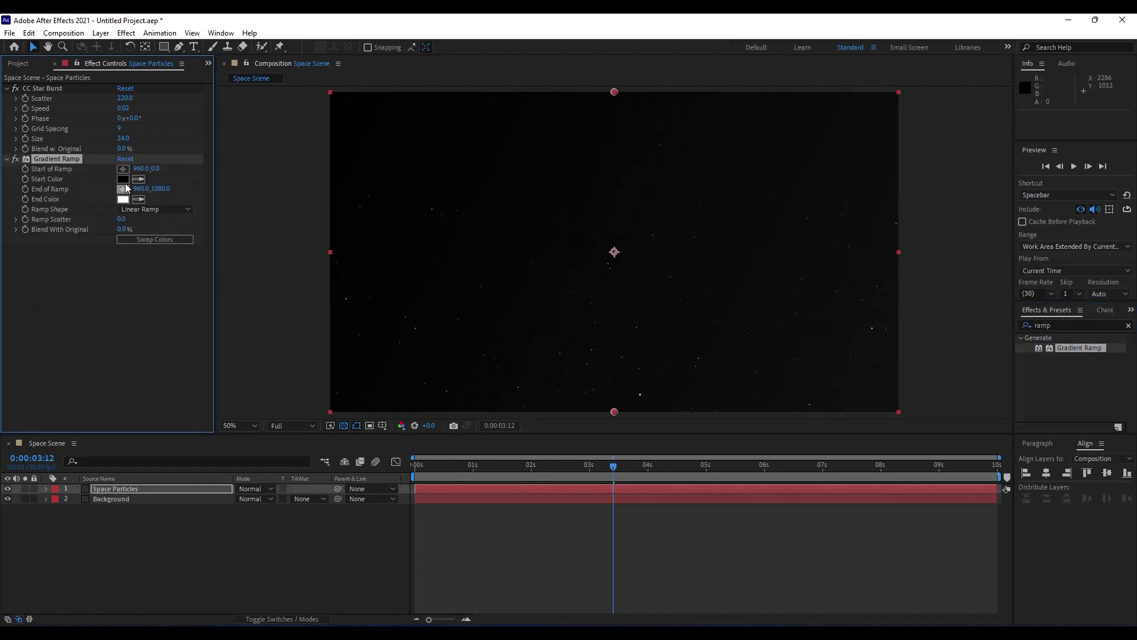
Set the Gradient Ramp's start color to light gray and its end color to a slightly darker gray
left_click(124, 179)
left_click(277, 416)
mouse_move(271, 410)
left_mouse_down()
mouse_move(258, 488)
mouse_move(254, 457)
mouse_move(252, 467)
left_mouse_up()
left_click(536, 412)
left_click(123, 199)
left_click(536, 411)
Play back the recolored stars and scrub the timeline to 0:00:04:06
left_click_drag(520, 463, 494, 471)
key("space")
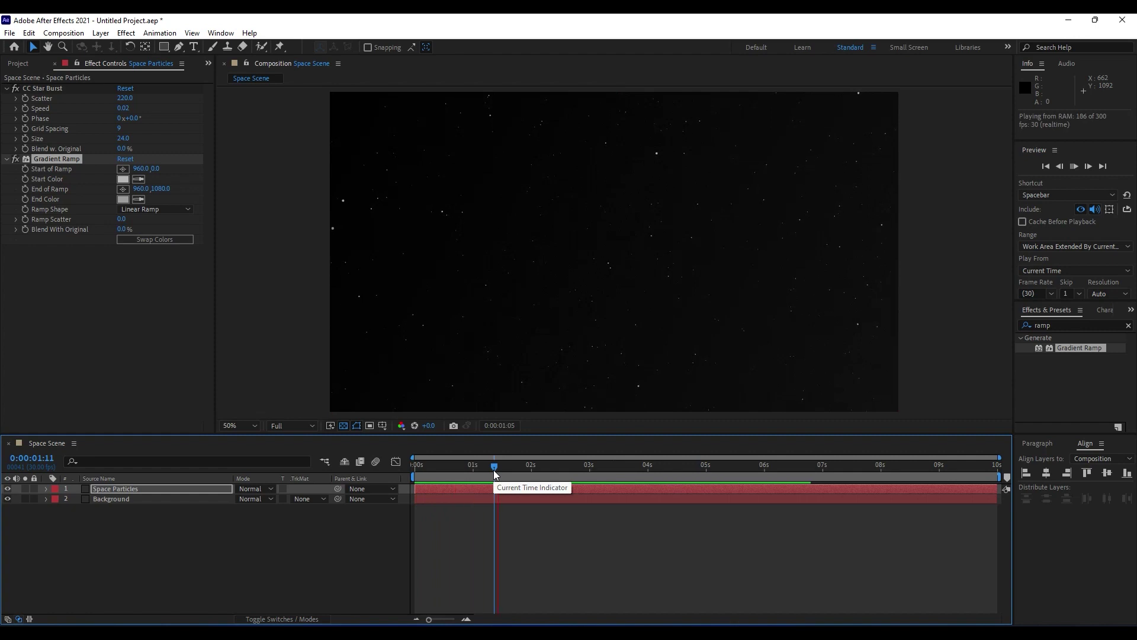
left_click_drag(437, 465, 659, 466)
Apply Gaussian Blur to the Space Particles layer with a blurriness of 2 and check the result near two seconds
left_click(1050, 324)
double_click(1050, 324)
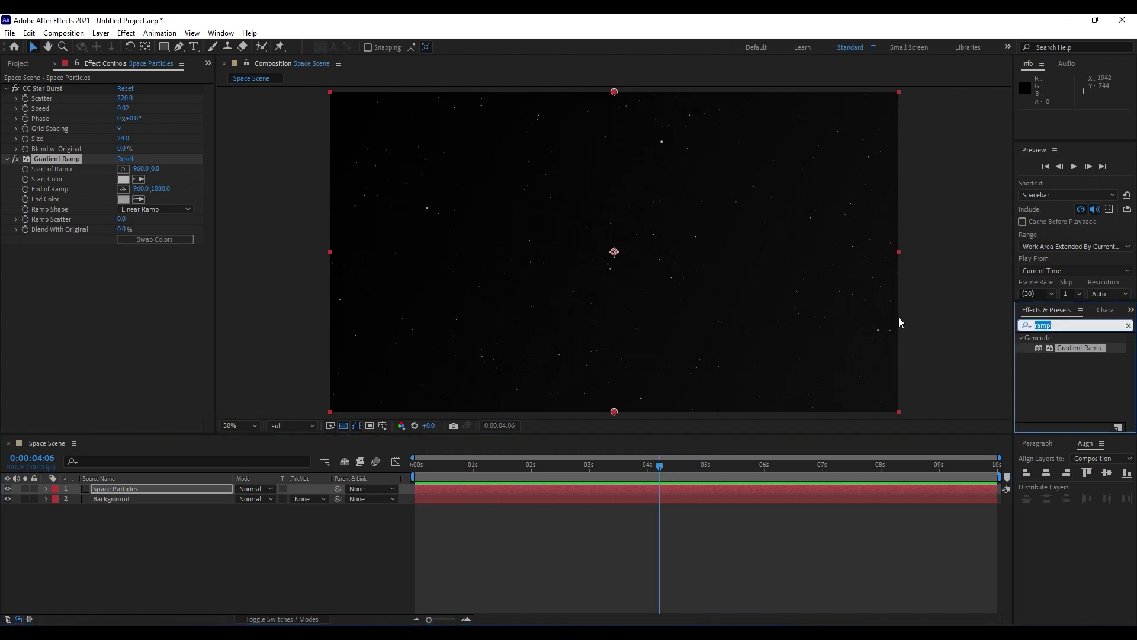
type("gaus")
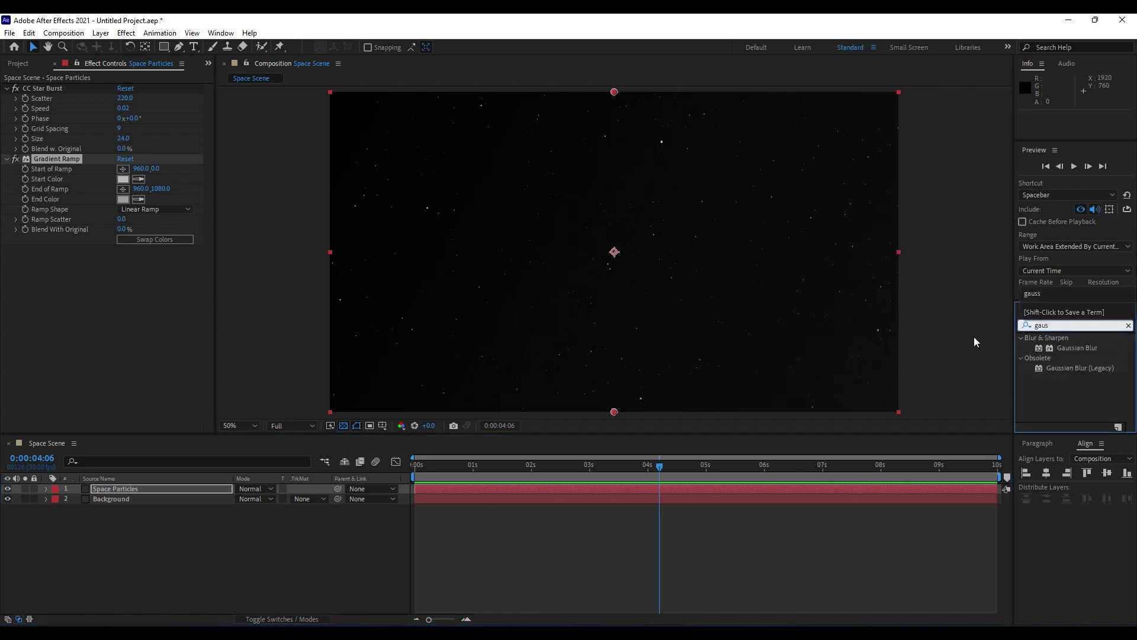
left_click_drag(1077, 348, 130, 286)
left_click(122, 260)
type("2")
key("Return")
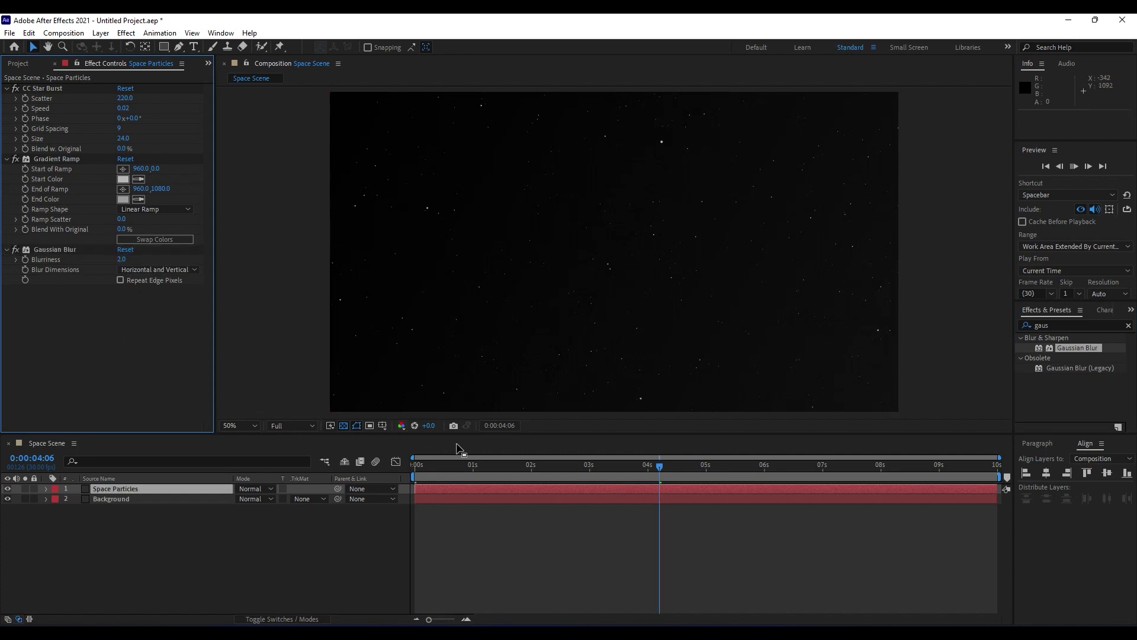
left_click(541, 466)
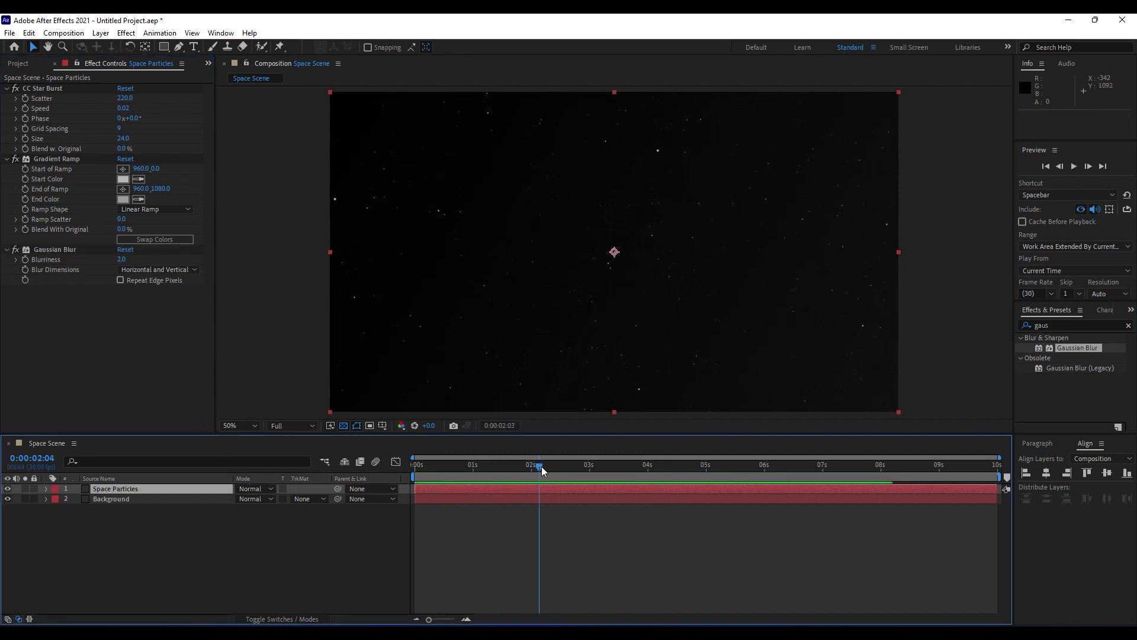
Set the Space Particles layer's opacity to 70% in its transform properties
left_click(106, 503)
left_click(113, 489)
left_click(47, 489)
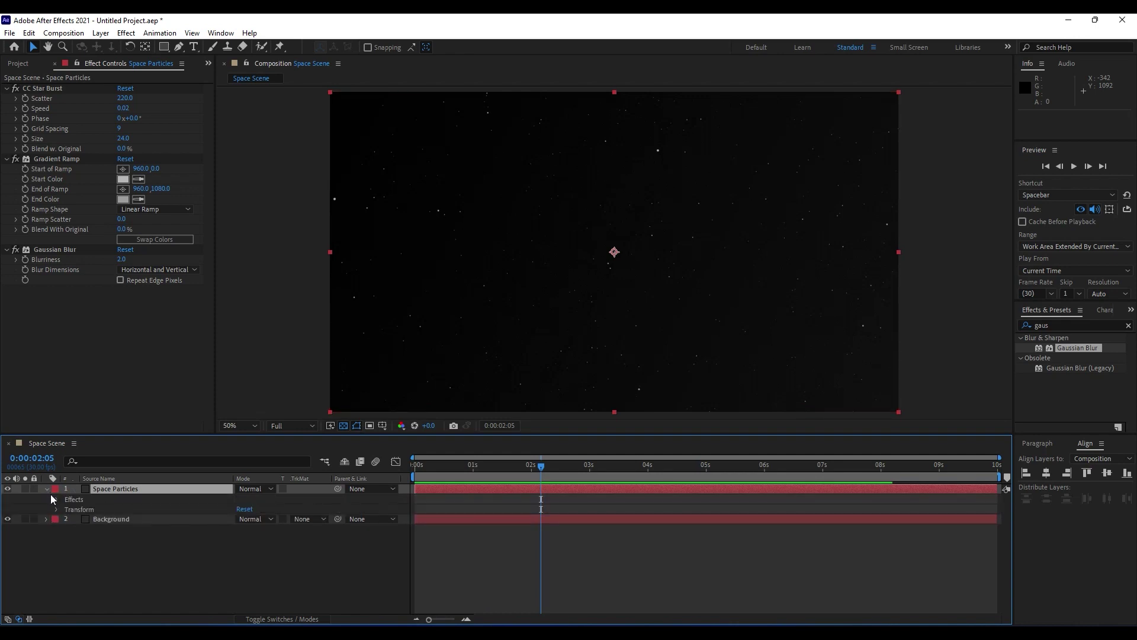
left_click(56, 510)
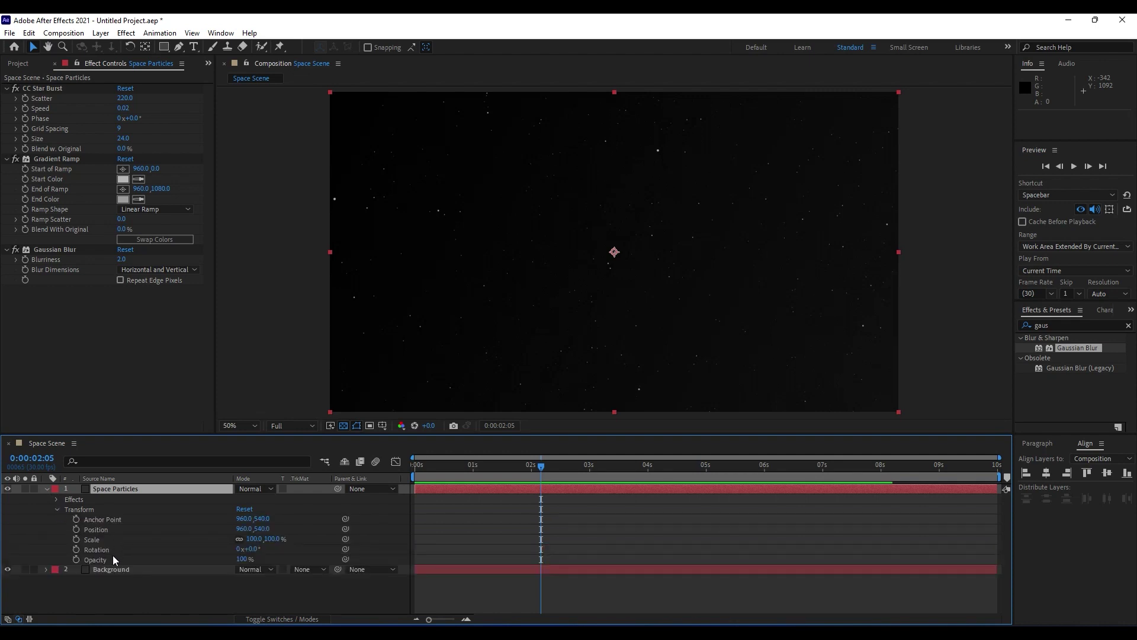
left_click(241, 559)
type("70")
left_click(194, 578)
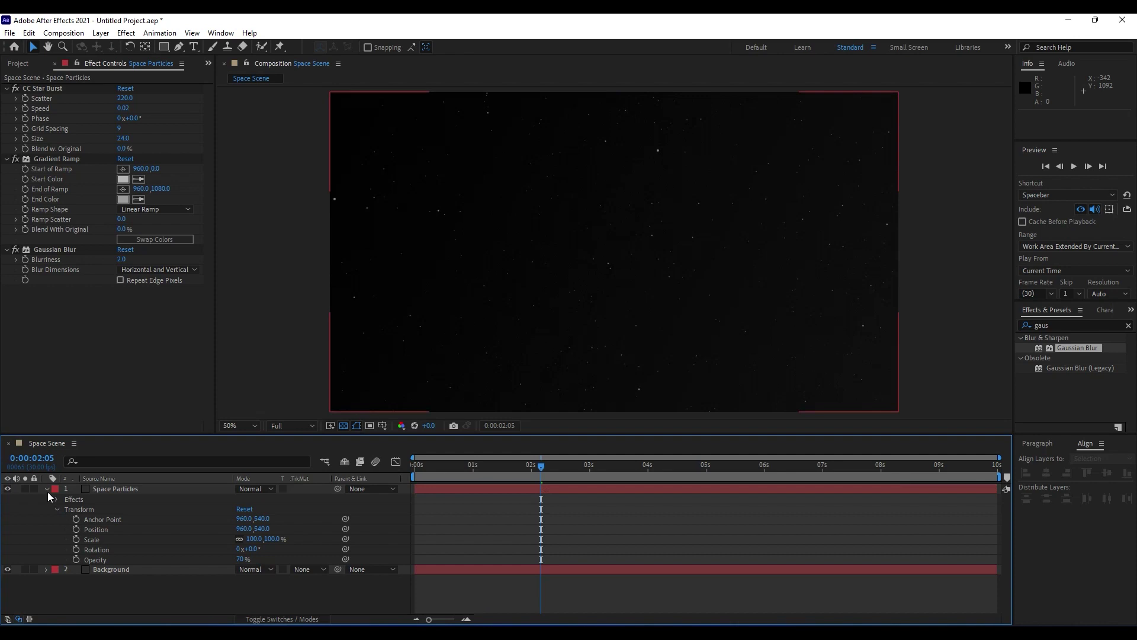
Collapse the Space Particles layer's properties and its three effects, and close its effect controls
left_click(47, 490)
left_click(6, 89)
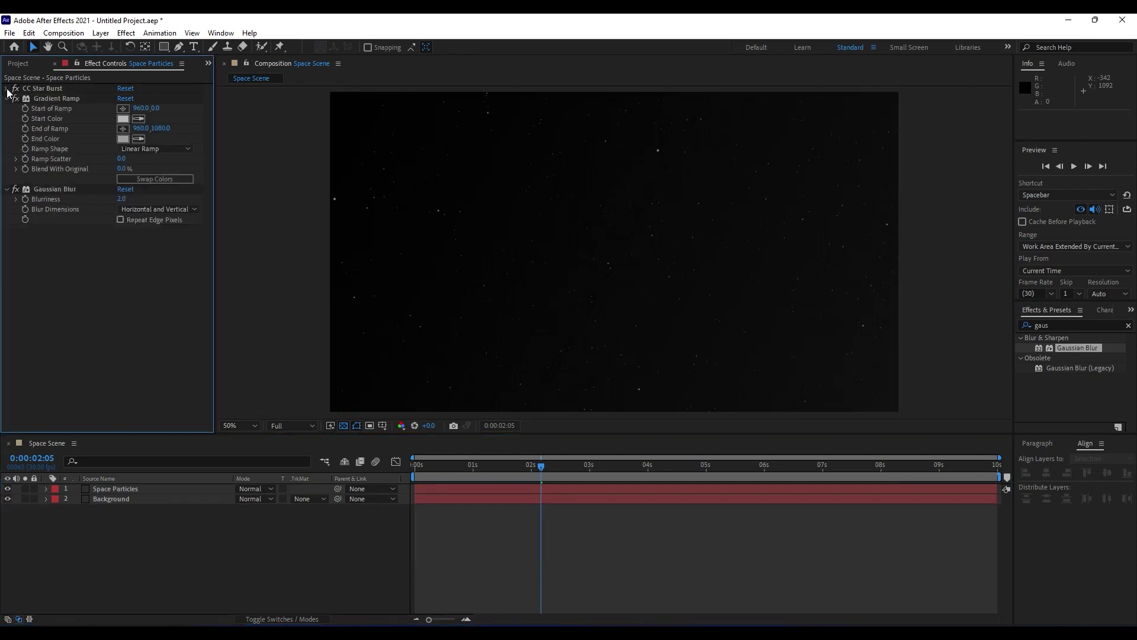
left_click(6, 99)
left_click(7, 108)
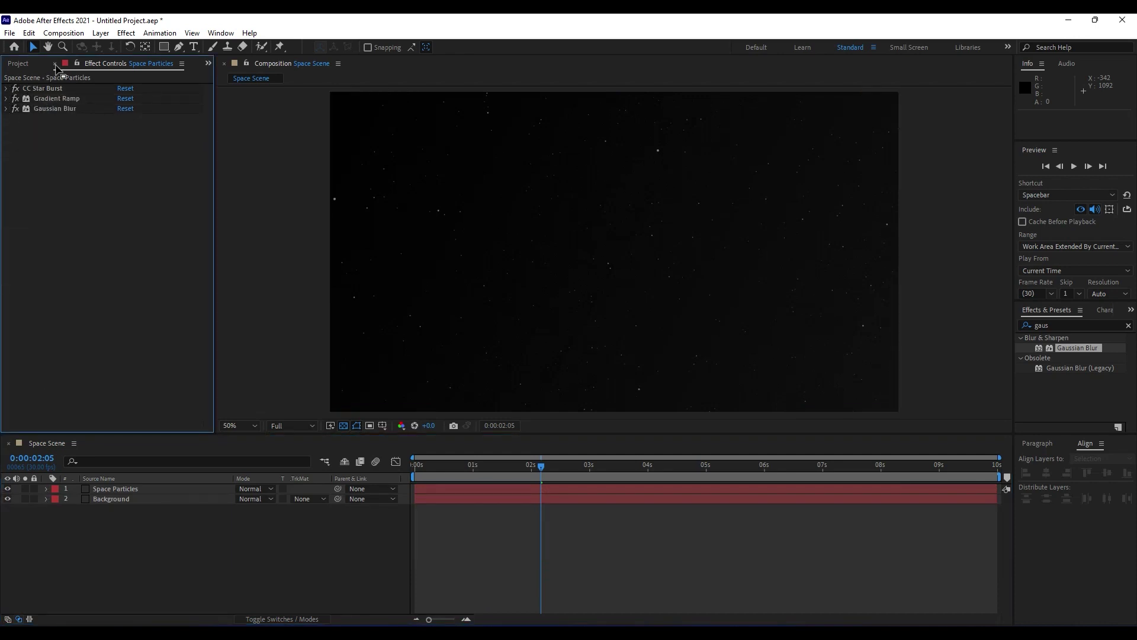
left_click(55, 63)
Duplicate the Space Particles layer and apply the Glow effect to the upper copy
left_click(141, 490)
key("ctrl+d")
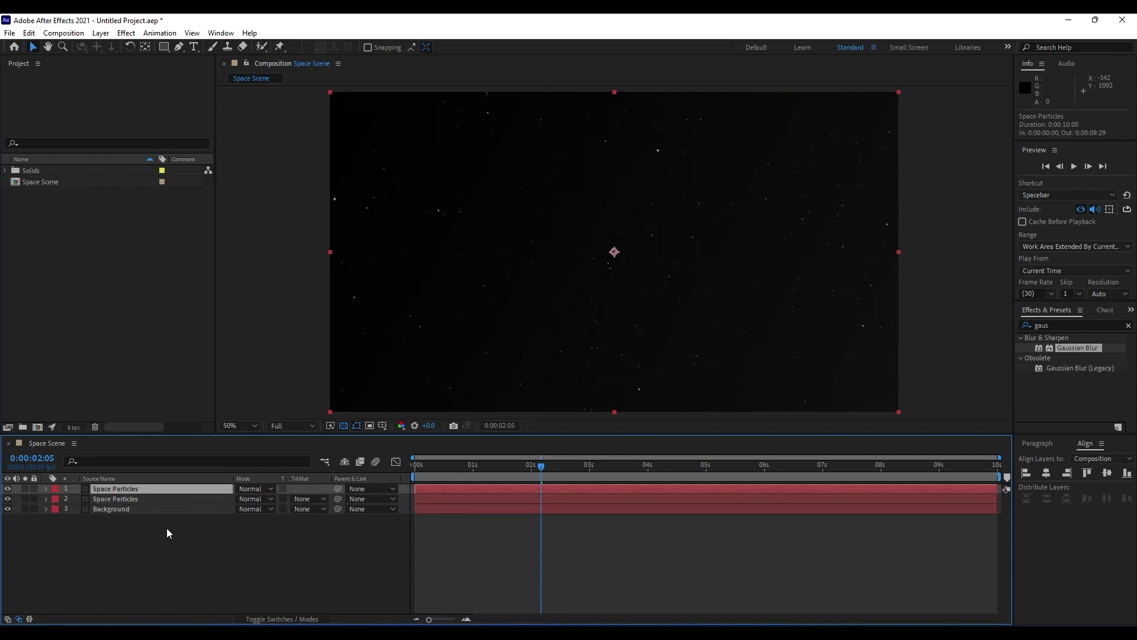
left_click(1044, 325)
type("glow")
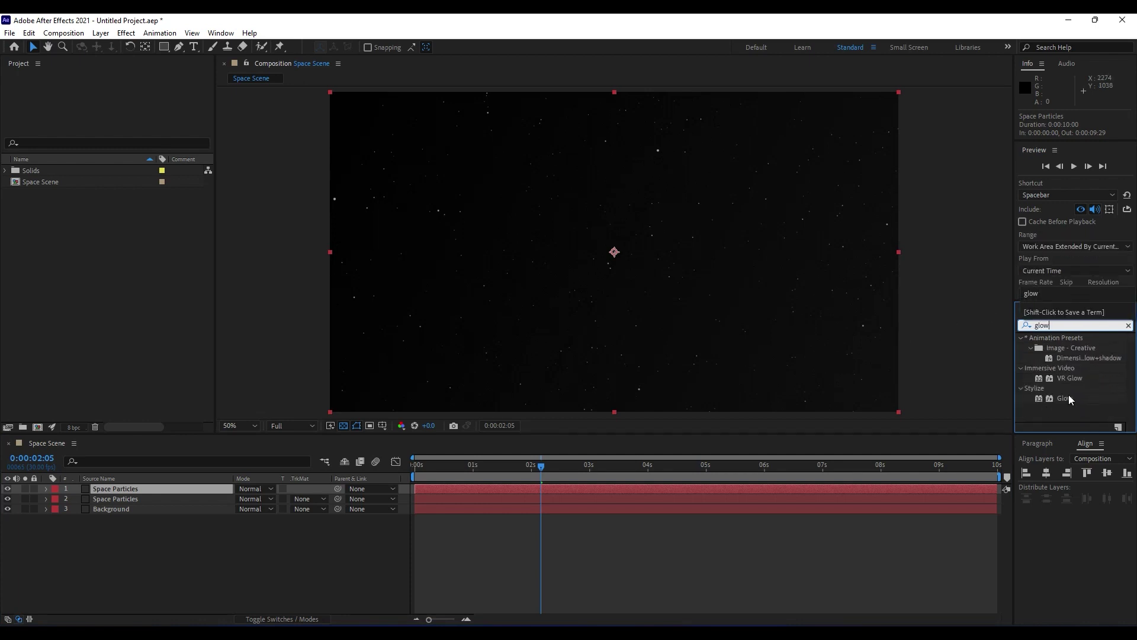
left_click_drag(1068, 394, 122, 489)
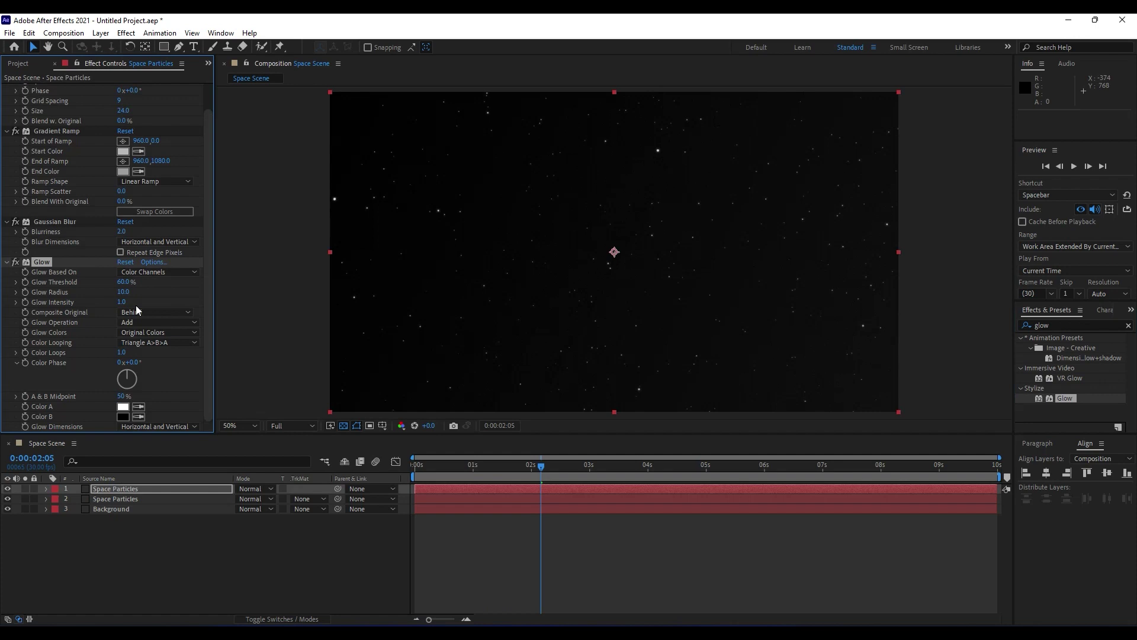
Set the Glow threshold to 40%, radius to 40 and intensity to 1.2
left_click(122, 281)
type("40")
key("Return")
left_click(122, 301)
type("1.2")
Scrub through the glowing stars to 0:00:03:28, collapse the Gradient Ramp and Gaussian Blur settings, and close the effect controls
left_click(7, 130)
left_click(434, 477)
left_click_drag(424, 478, 645, 469)
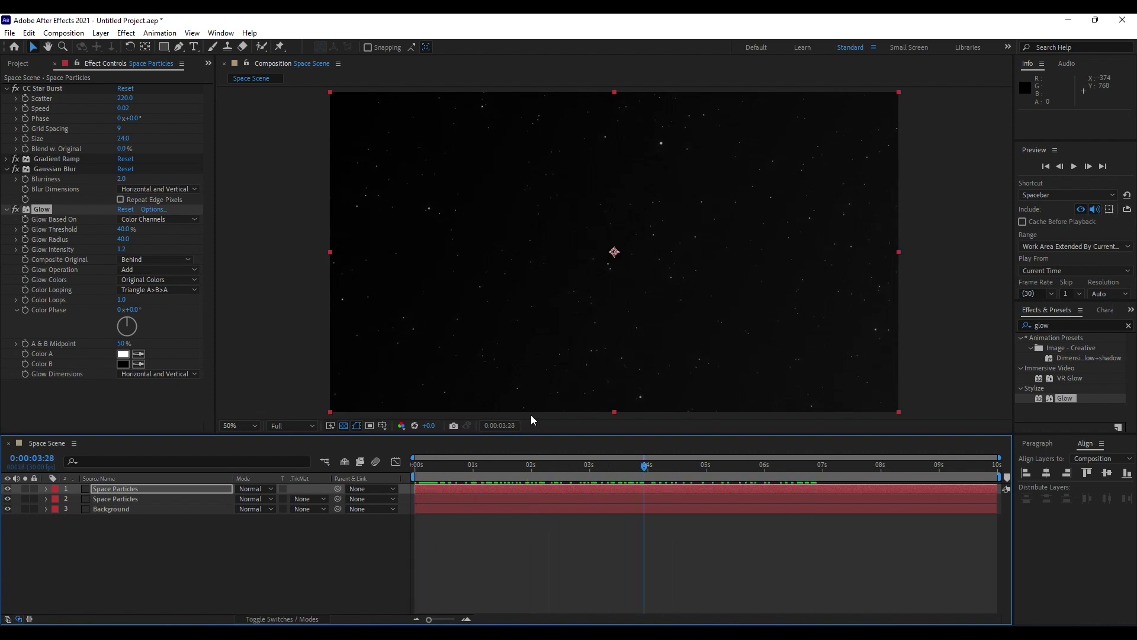
left_click(7, 170)
left_click(55, 63)
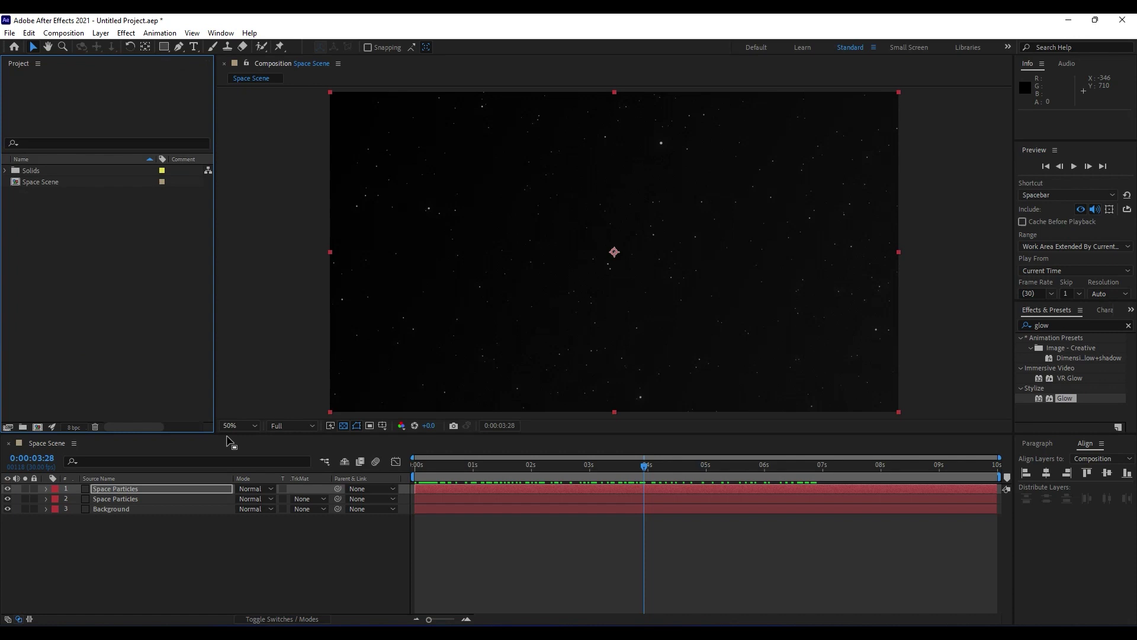
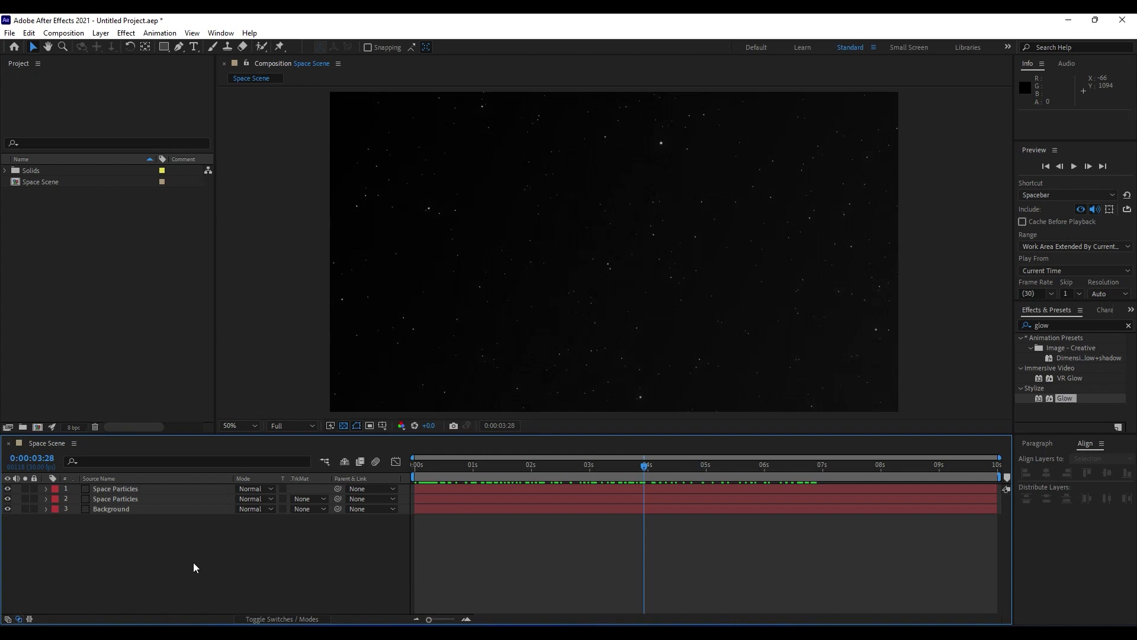
Add a 1920 x 1080 dark gray solid layer named Light Sweep above the star layers
right_click(188, 558)
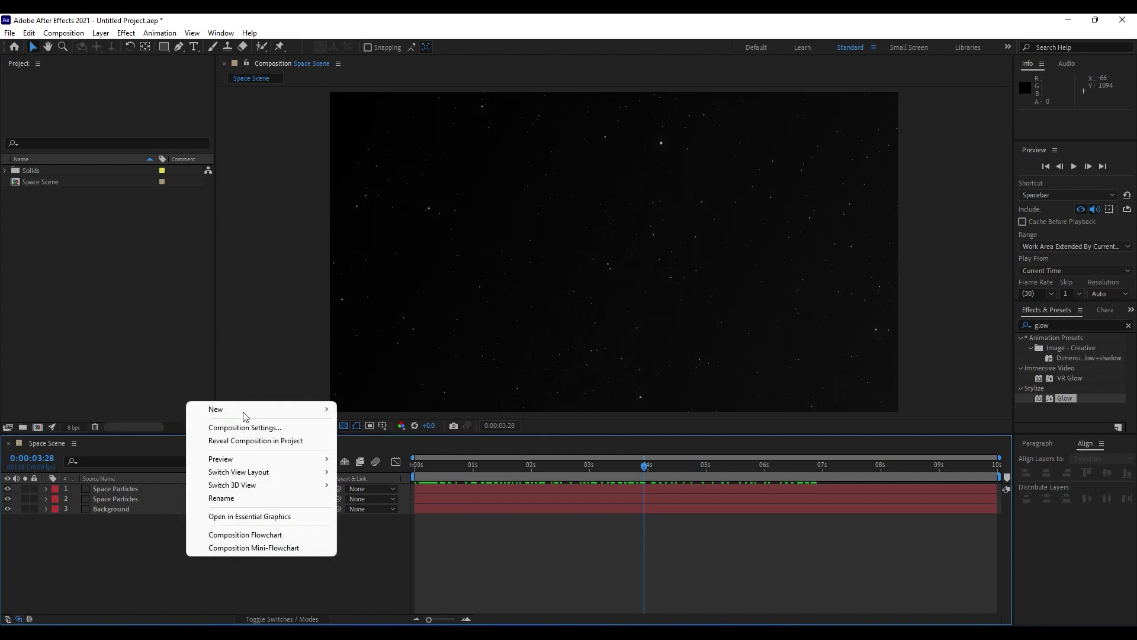
mouse_move(244, 411)
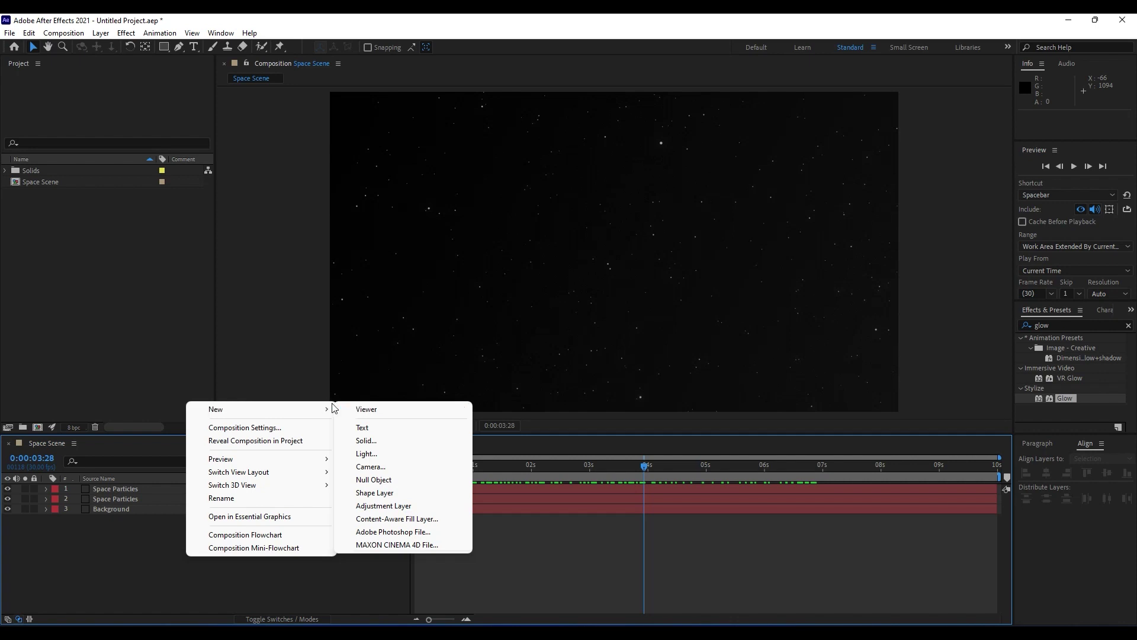
left_click(382, 438)
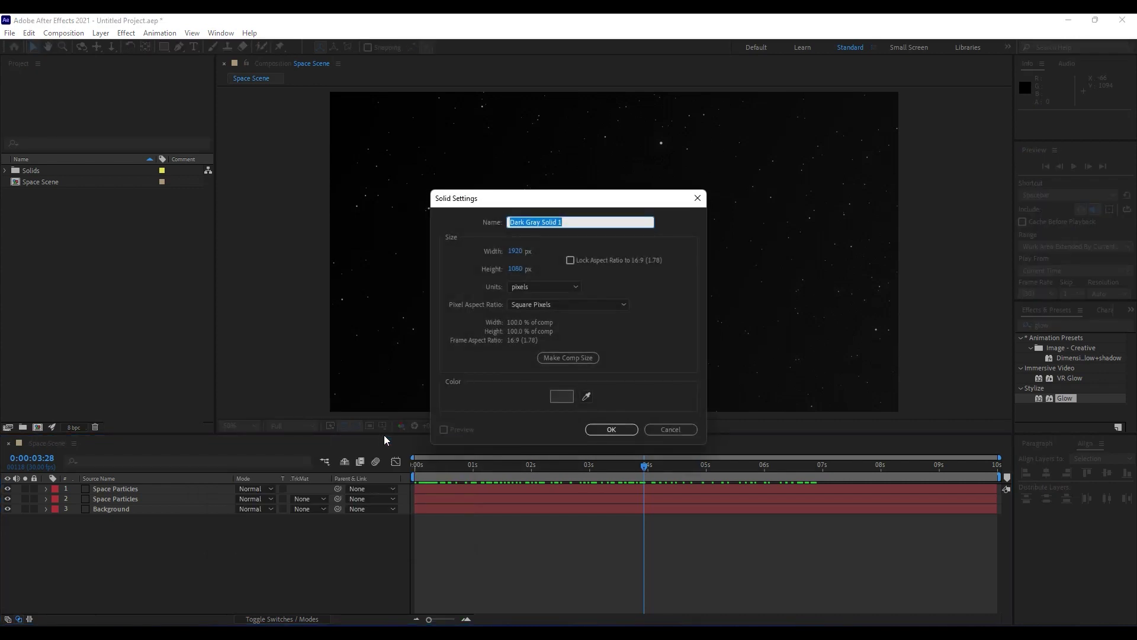
type("Light Sweep")
left_click(610, 429)
Apply the CC Light Sweep effect to the Light Sweep layer
left_click(123, 488)
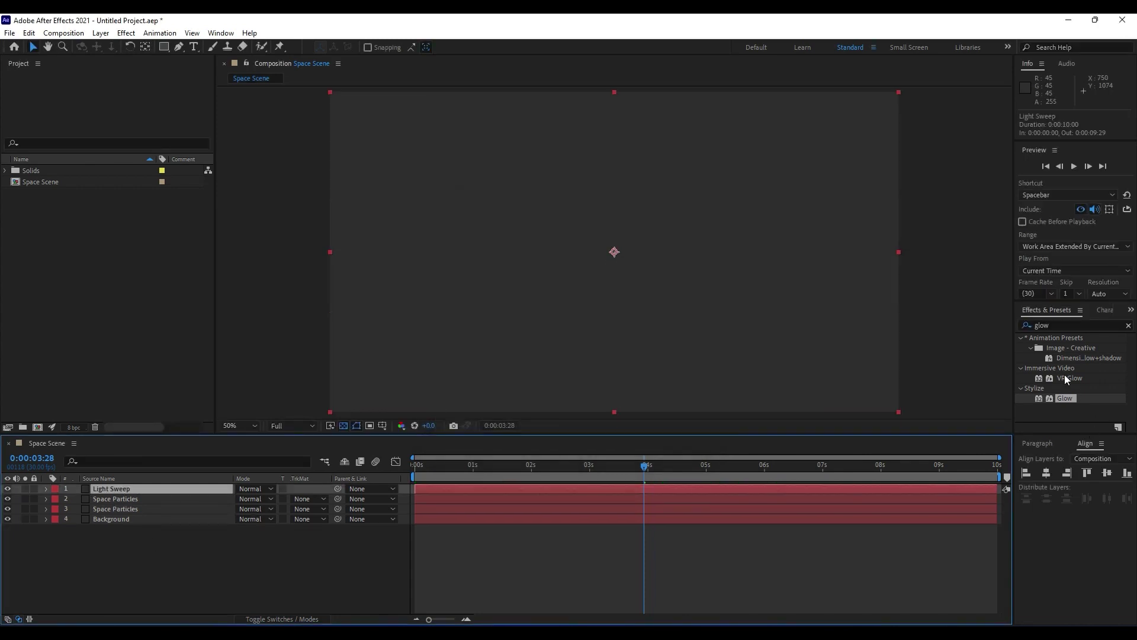
double_click(1062, 327)
type("ligh")
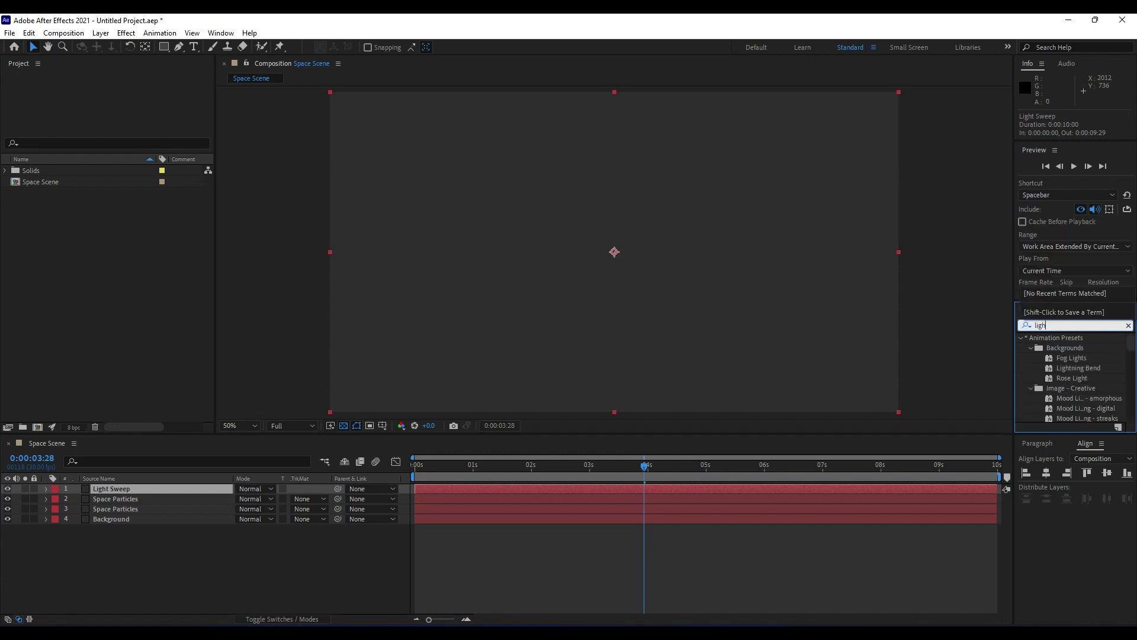
type("t sw")
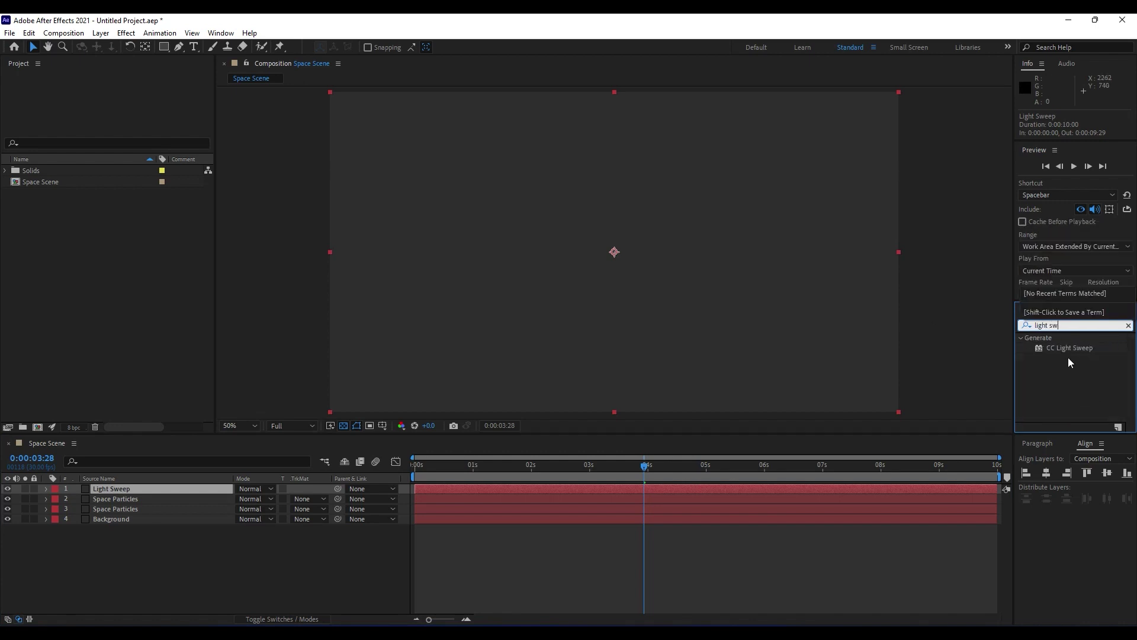
left_click_drag(1069, 348, 127, 490)
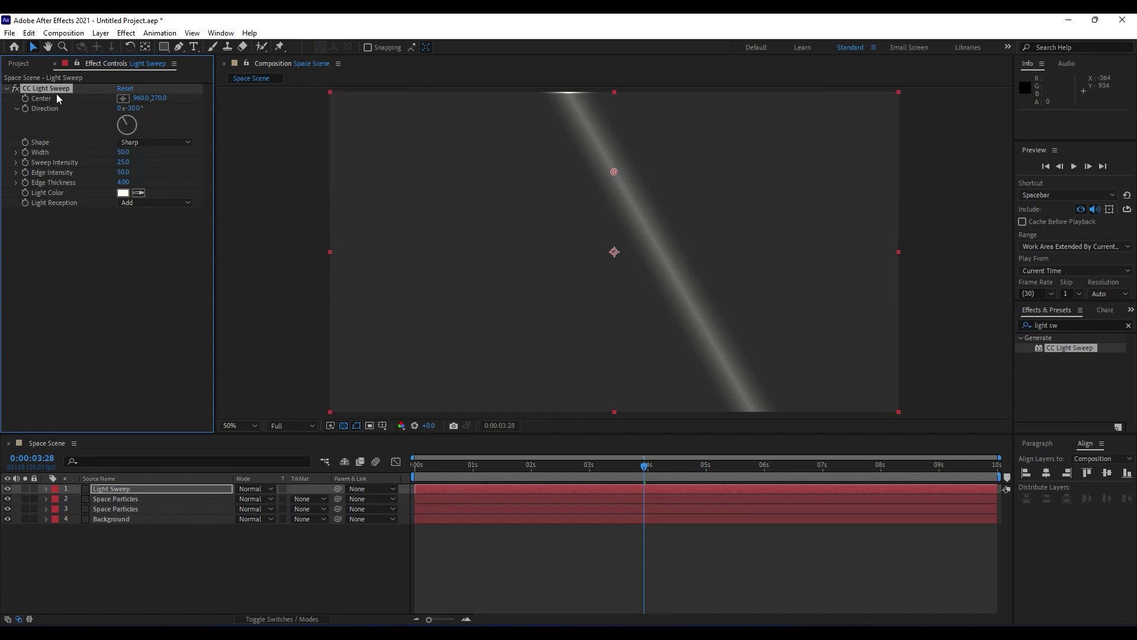
Add a Fill effect above CC Light Sweep, set its color to 000000 and collapse its settings
left_click(1066, 325)
type("fill")
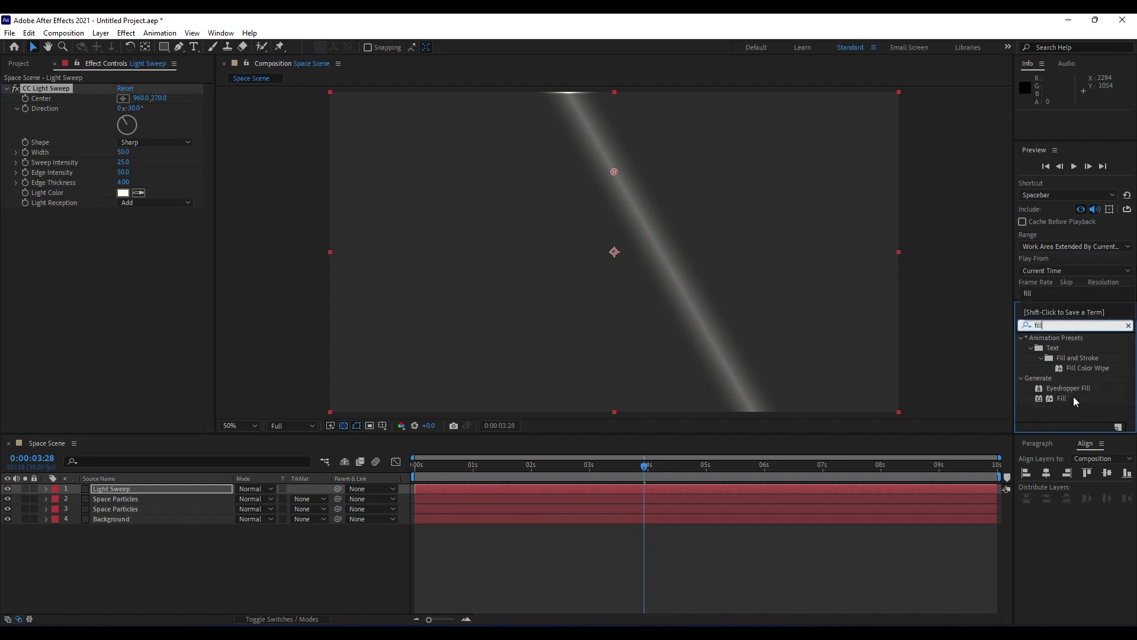
left_click_drag(1073, 396, 338, 252)
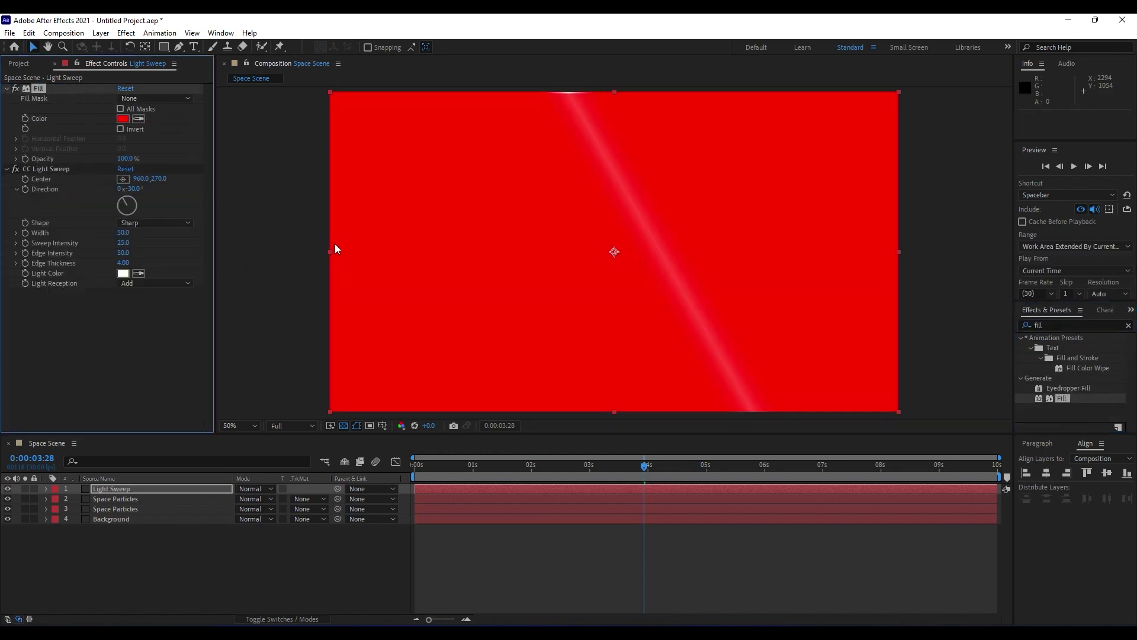
left_click(123, 119)
type("000000")
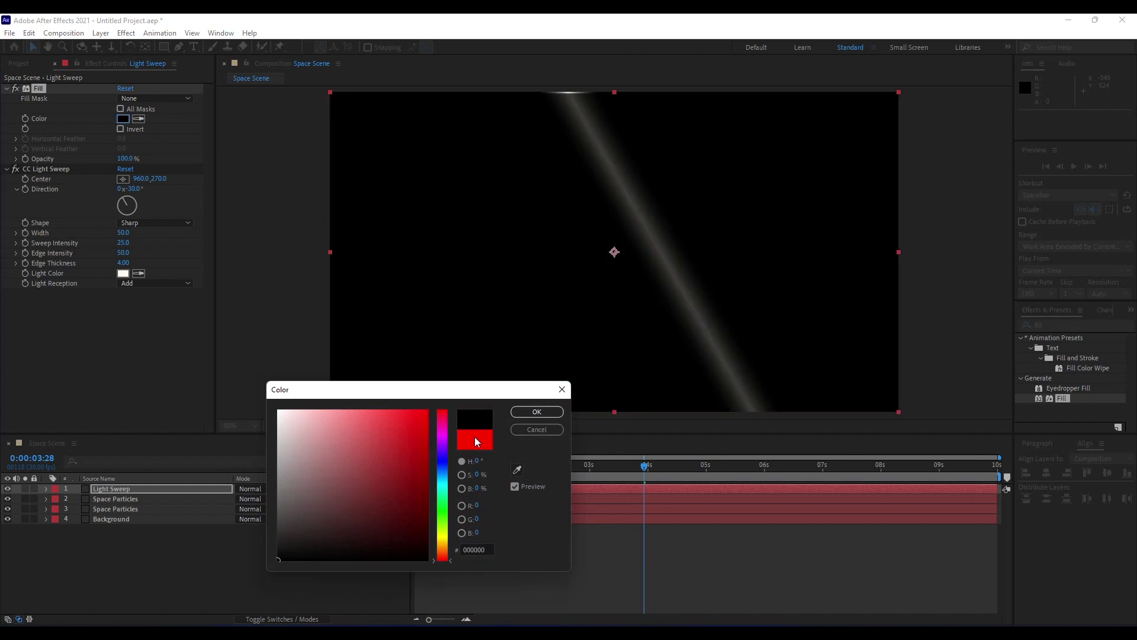
left_click(537, 411)
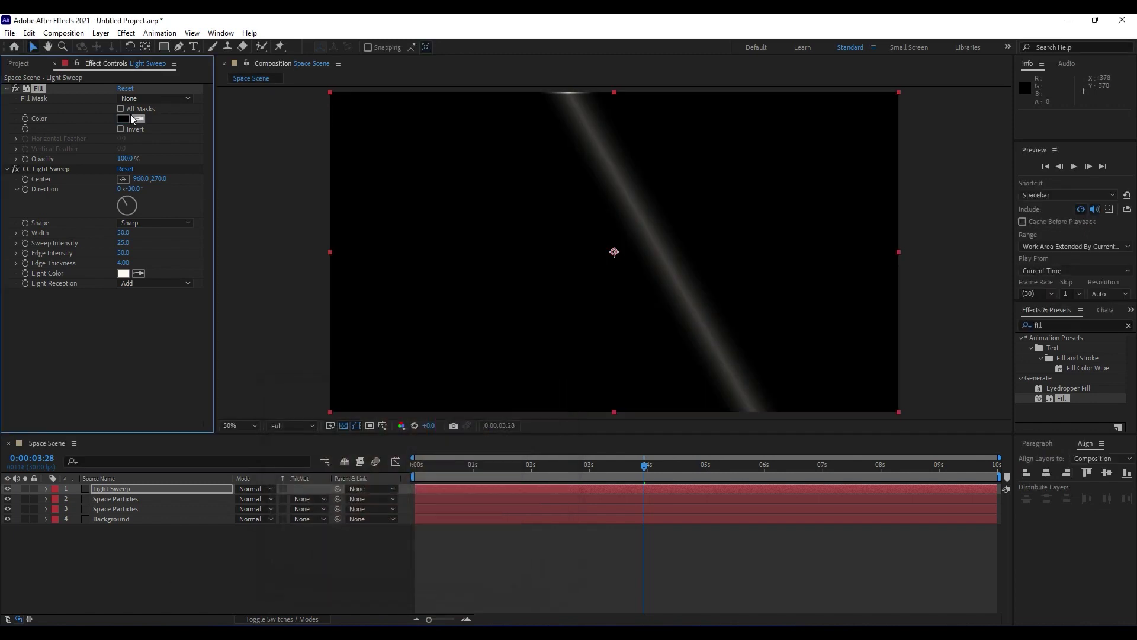
left_click(7, 89)
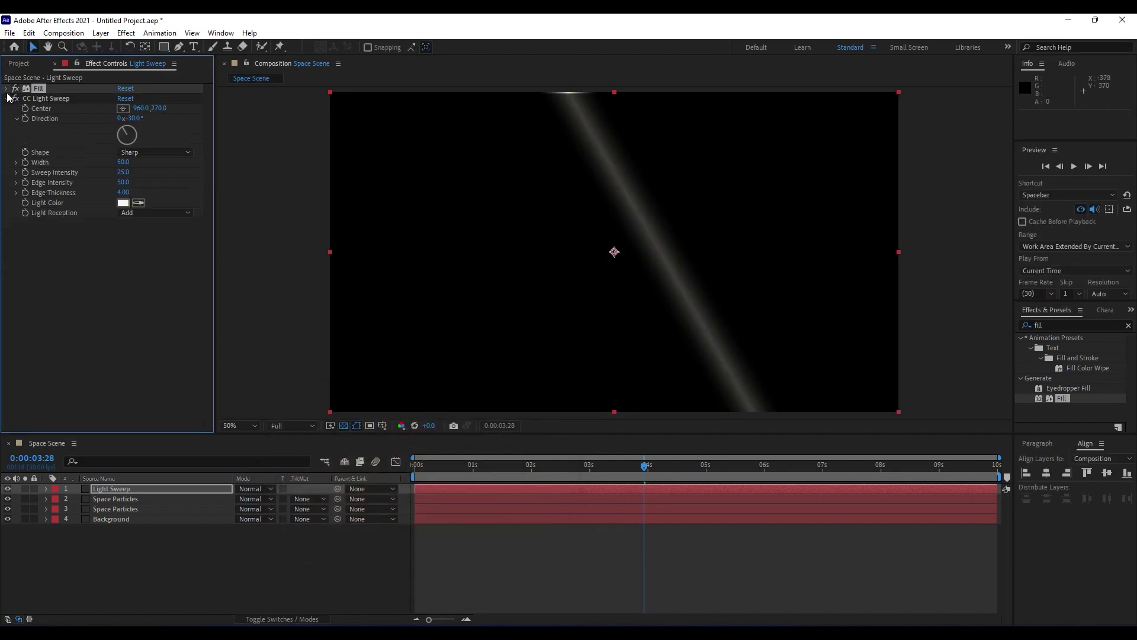
Set the blending mode of the Light Sweep layer to Add
left_click(109, 487)
left_click(258, 490)
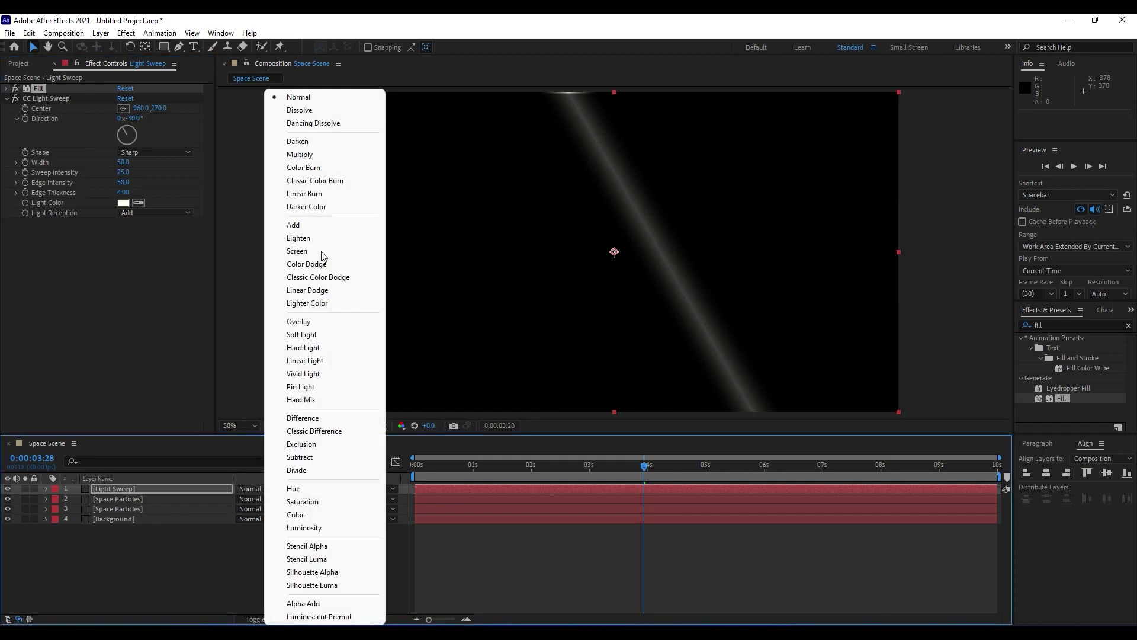
left_click(313, 228)
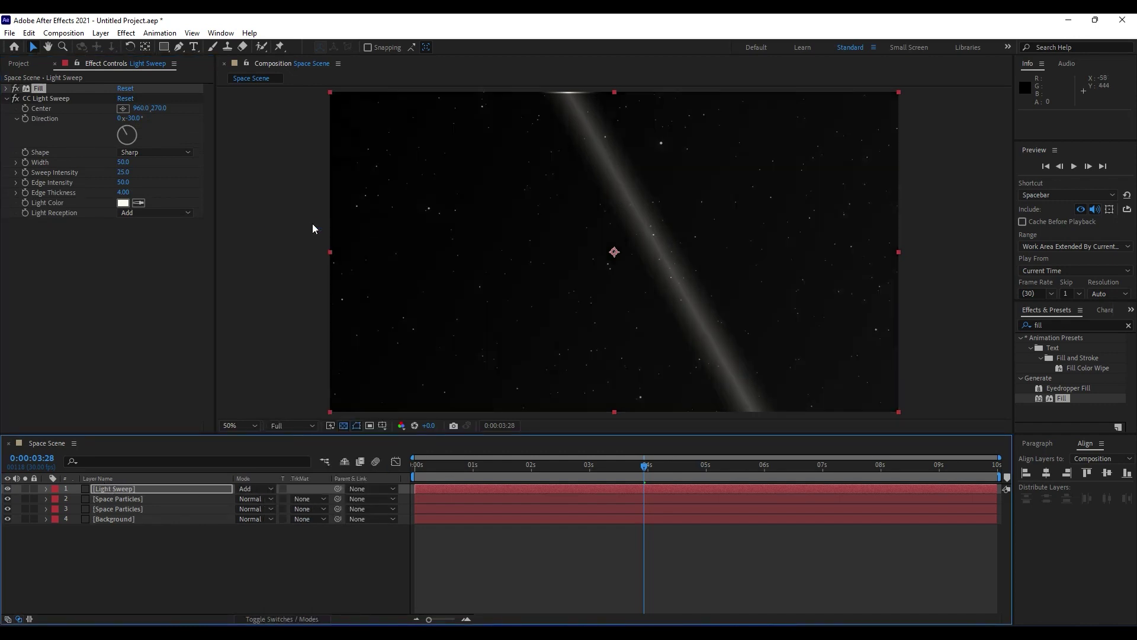
Set the CC Light Sweep width to 85 and its sweep intensity to 5
left_click(122, 162)
type("85")
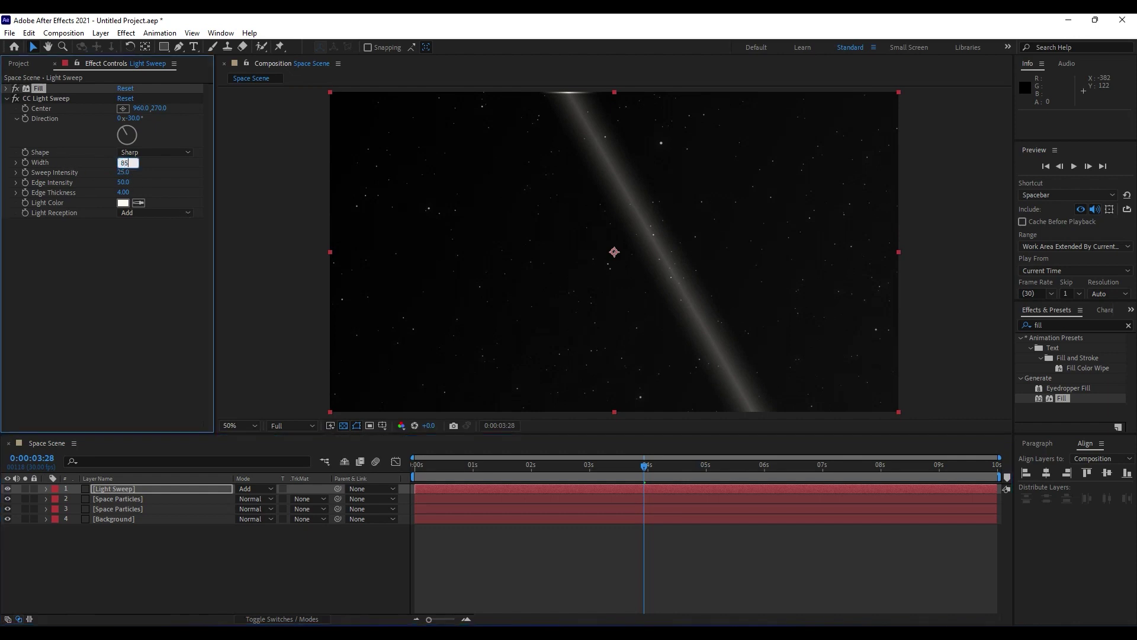
key("Tab")
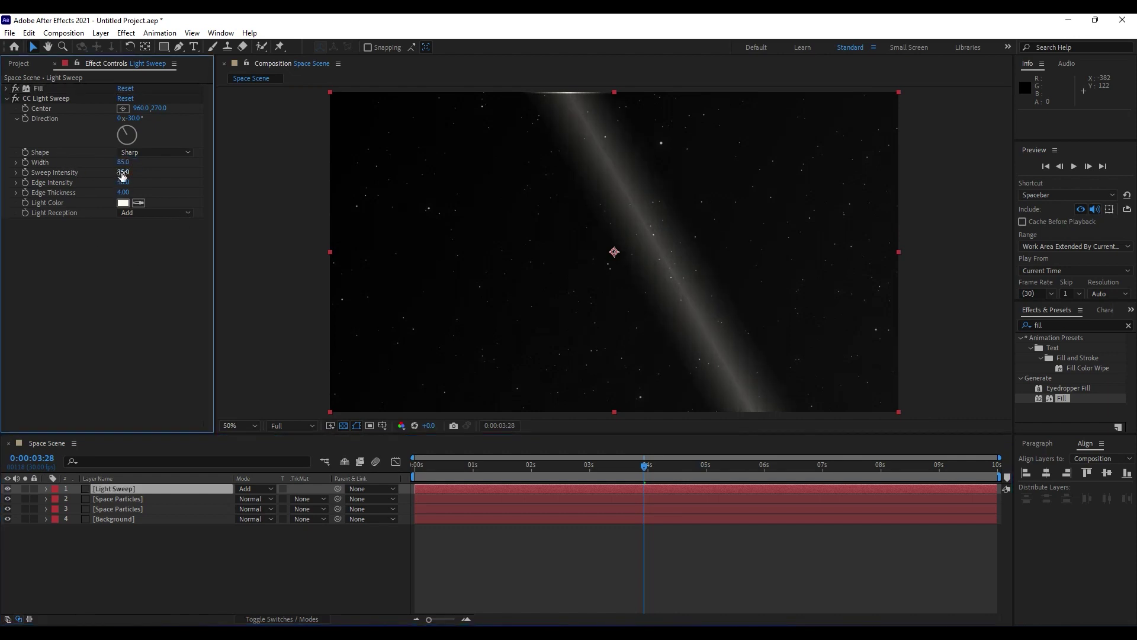
type("5")
key("Return")
Set the light sweep's direction to 90° and move its center down to about 960, 536
left_click(133, 118)
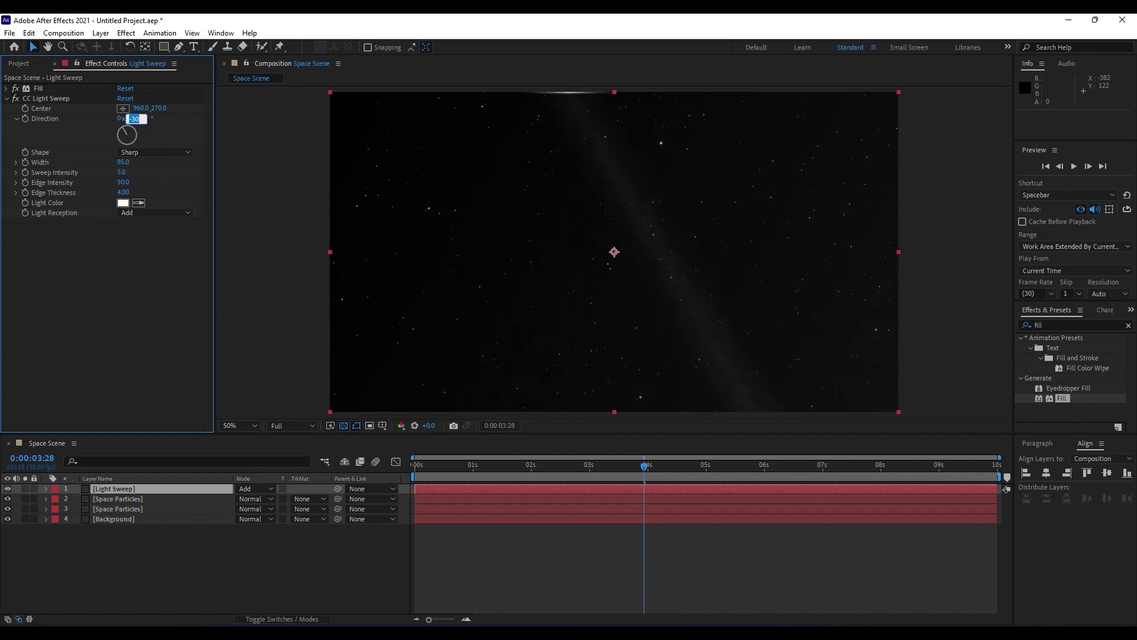
type("90")
key("Return")
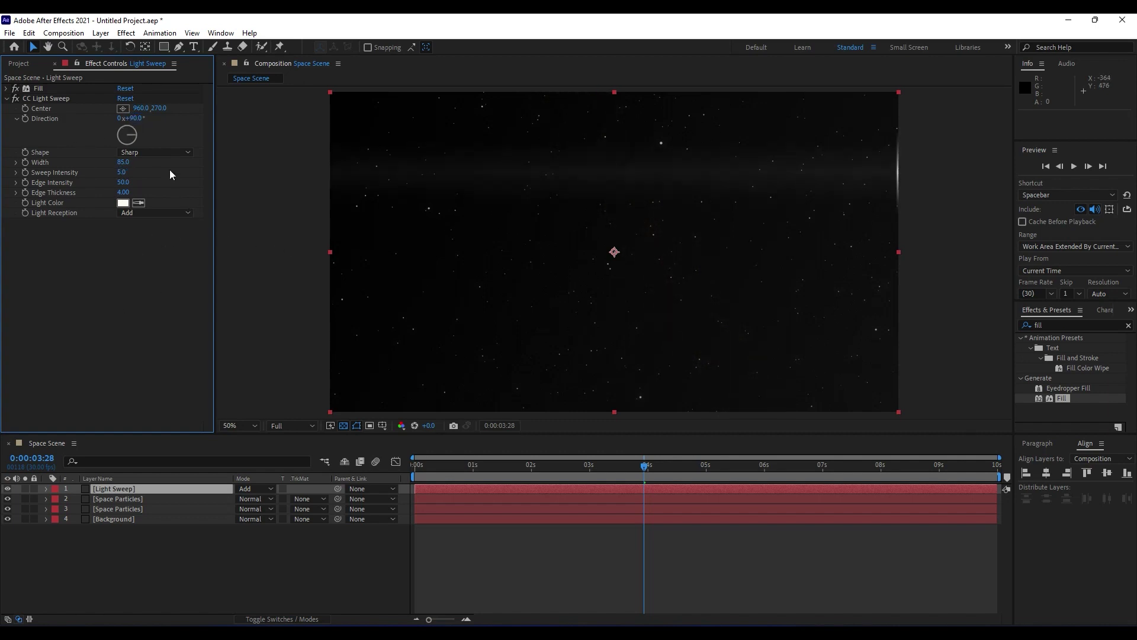
left_click_drag(156, 111, 276, 145)
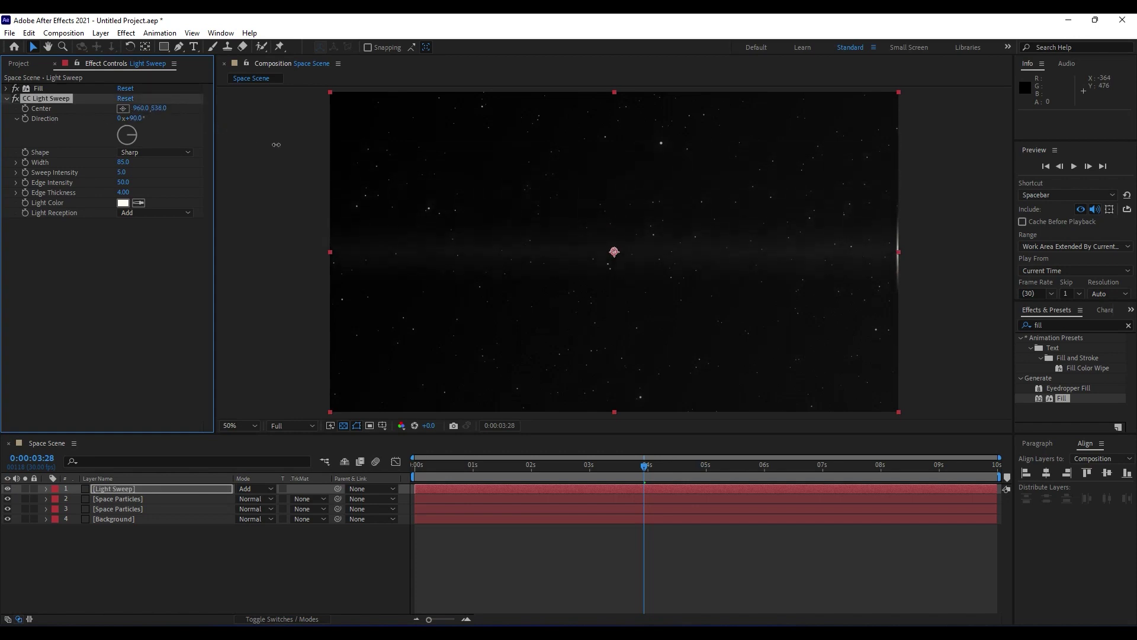
Set the light sweep's edge intensity and edge thickness to 0, and collapse the CC Light Sweep settings
left_click(123, 182)
type("0")
key("Tab")
type("0")
key("Return")
left_click(132, 320)
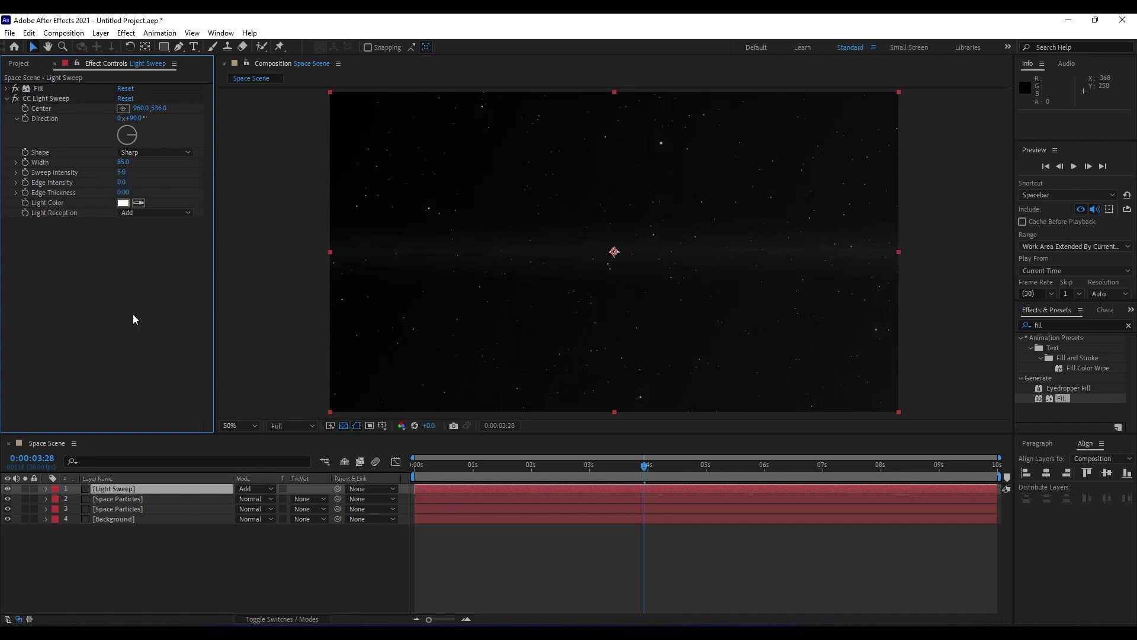
left_click(7, 99)
left_click(265, 468)
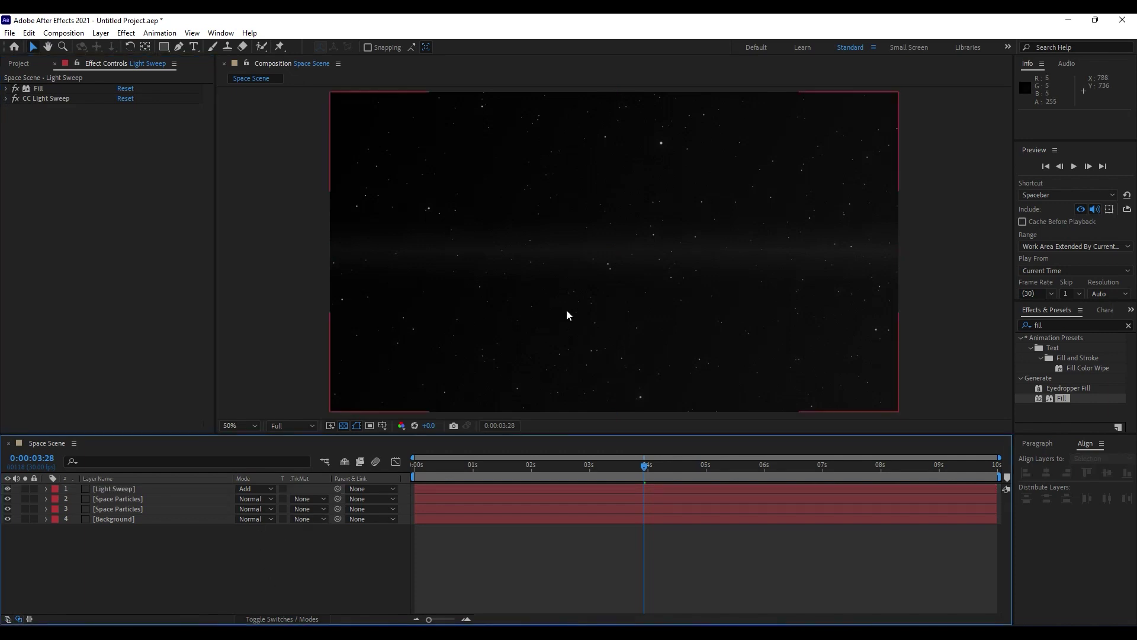
Apply a Gaussian Blur effect to the Light Sweep layer with a blurriness of 10
left_click(140, 492)
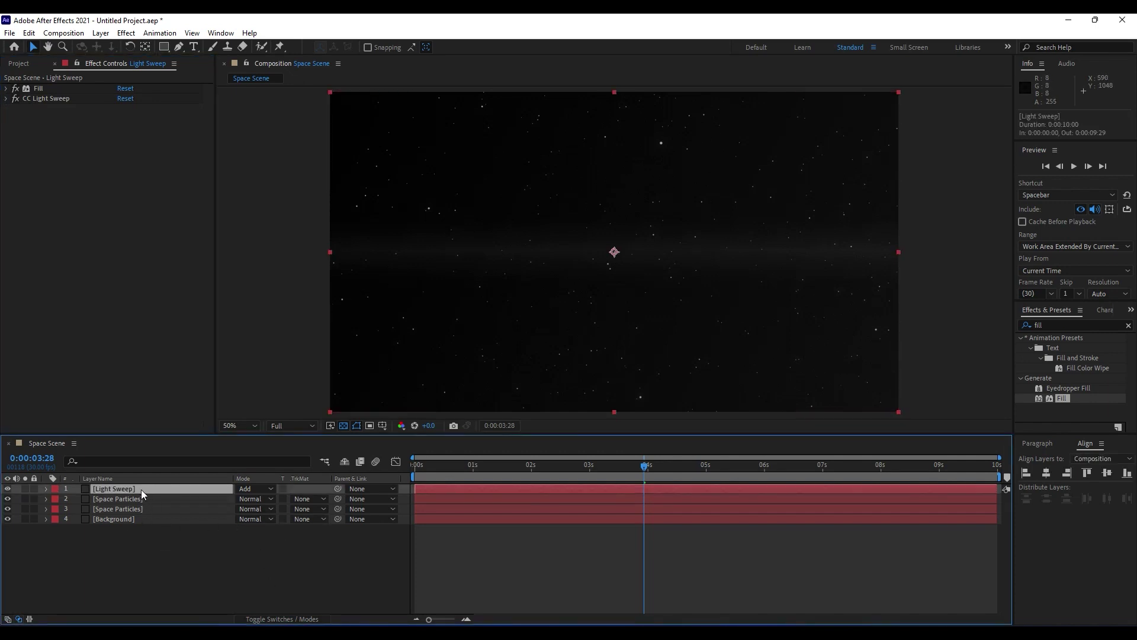
left_click(132, 510)
left_click(121, 489)
left_click(1072, 319)
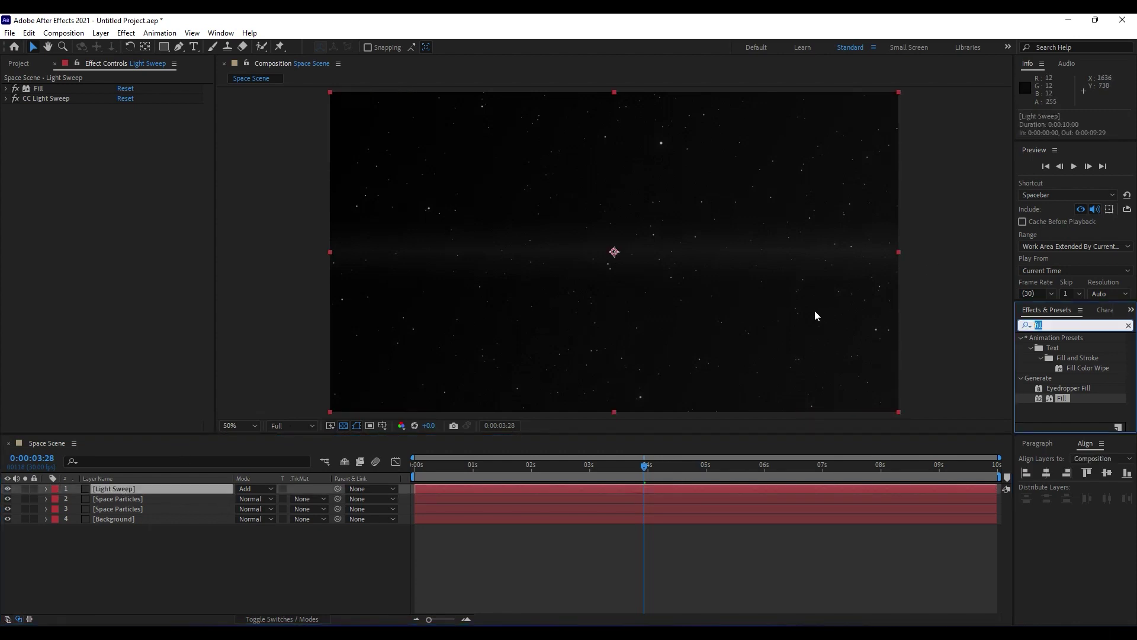
type("gaus")
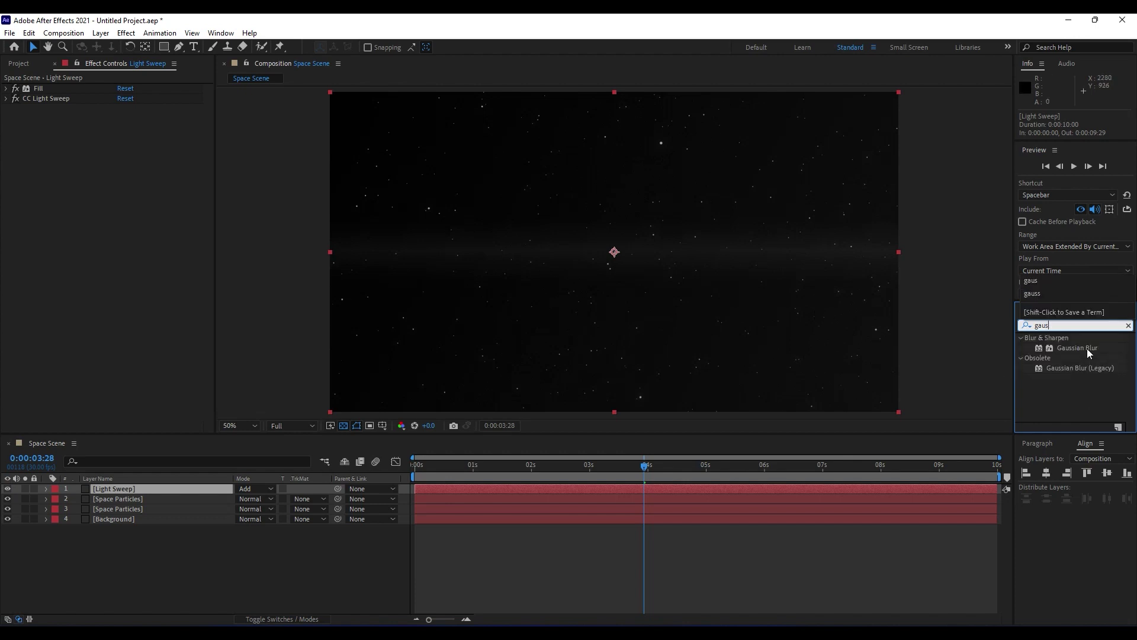
left_click_drag(1086, 348, 101, 255)
left_click(122, 119)
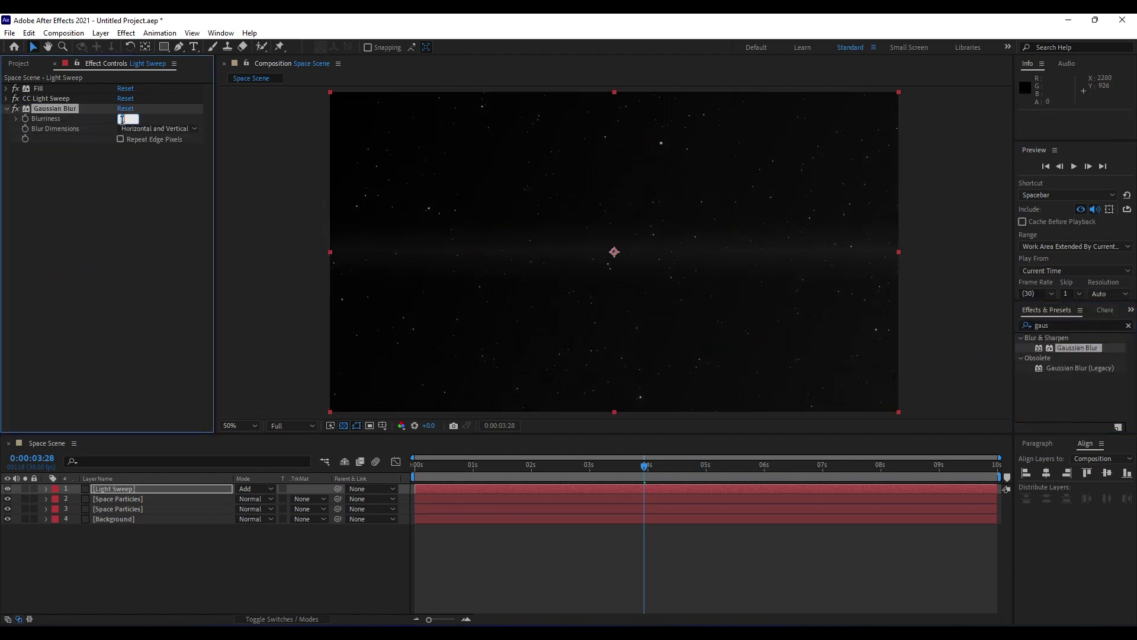
type("10")
key("Return")
left_click(148, 512)
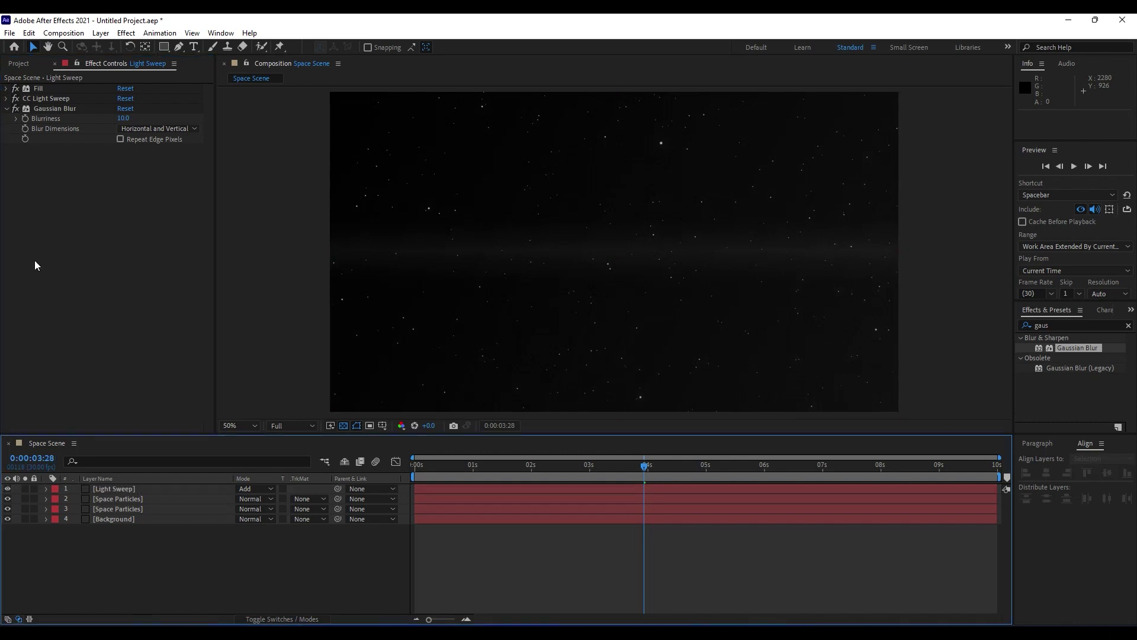
Duplicate the Light Sweep layer and set the copy's rotation to -45°
left_click(135, 491)
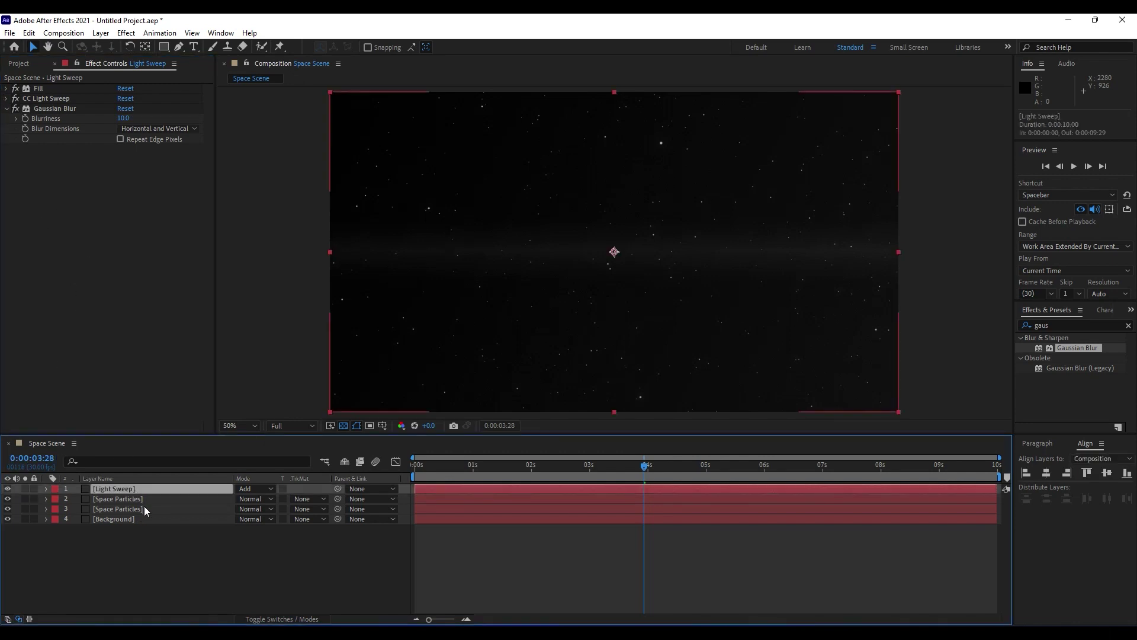
key("ctrl+d")
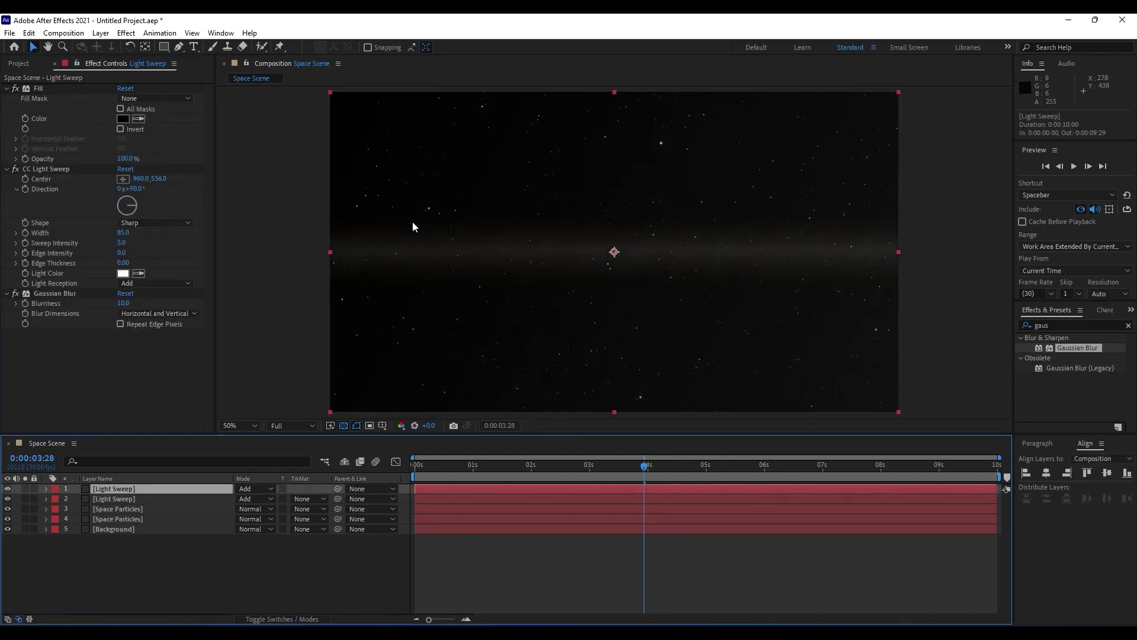
key("r")
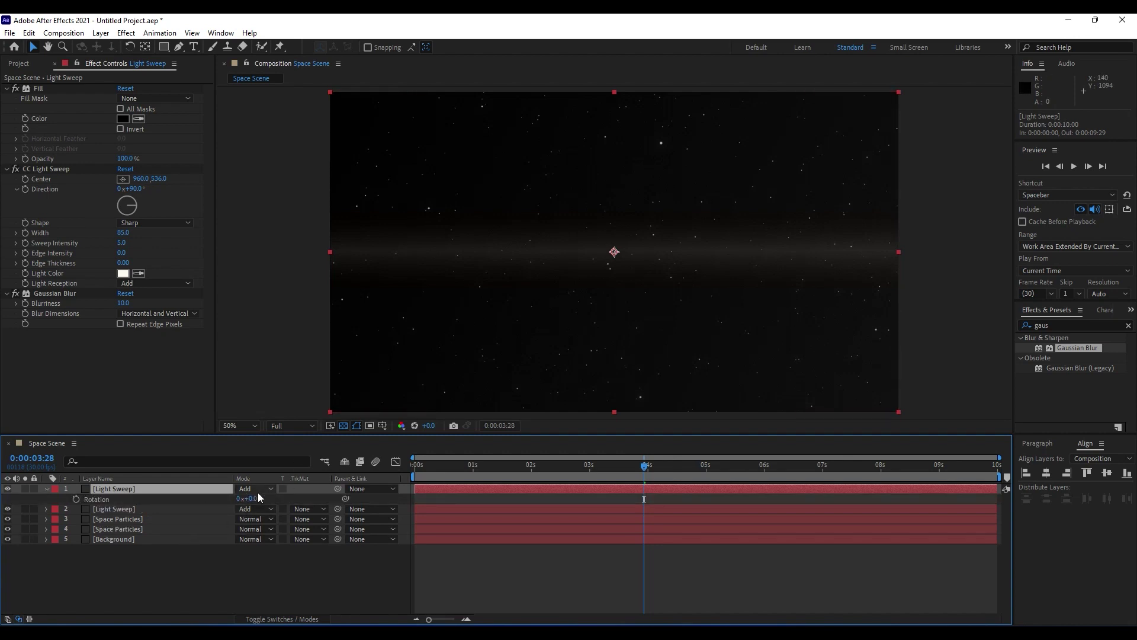
left_click_drag(257, 502, 223, 494)
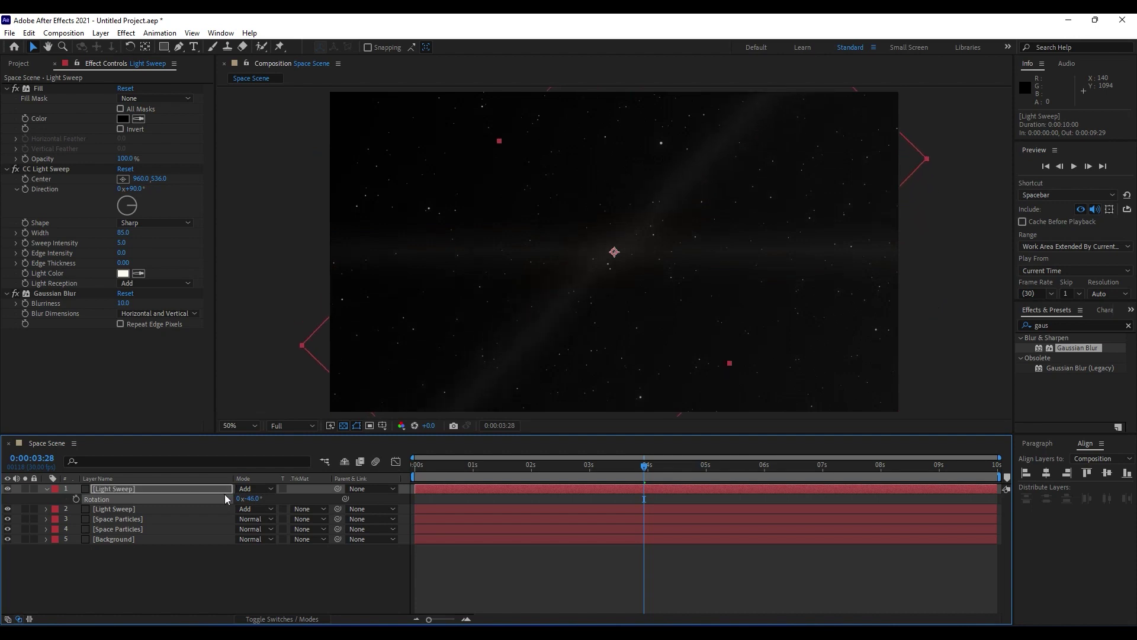
left_click(251, 499)
type("-45")
key("Return")
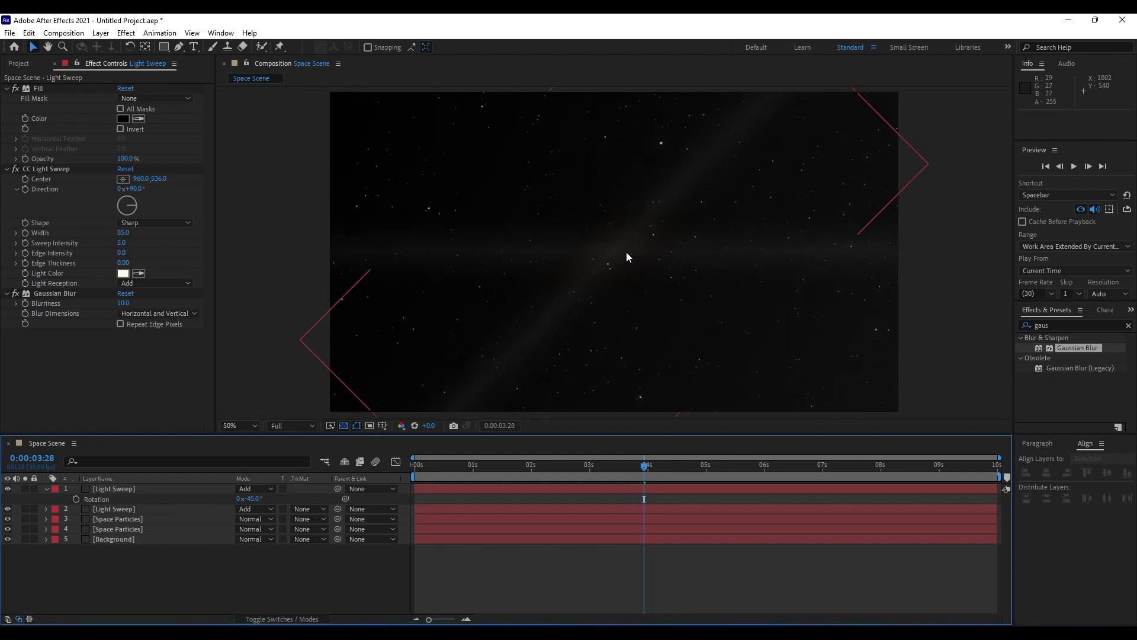
Move the rotated Light Sweep copy to about 620, 512 and set its opacity to 55%
left_click_drag(626, 252, 526, 244)
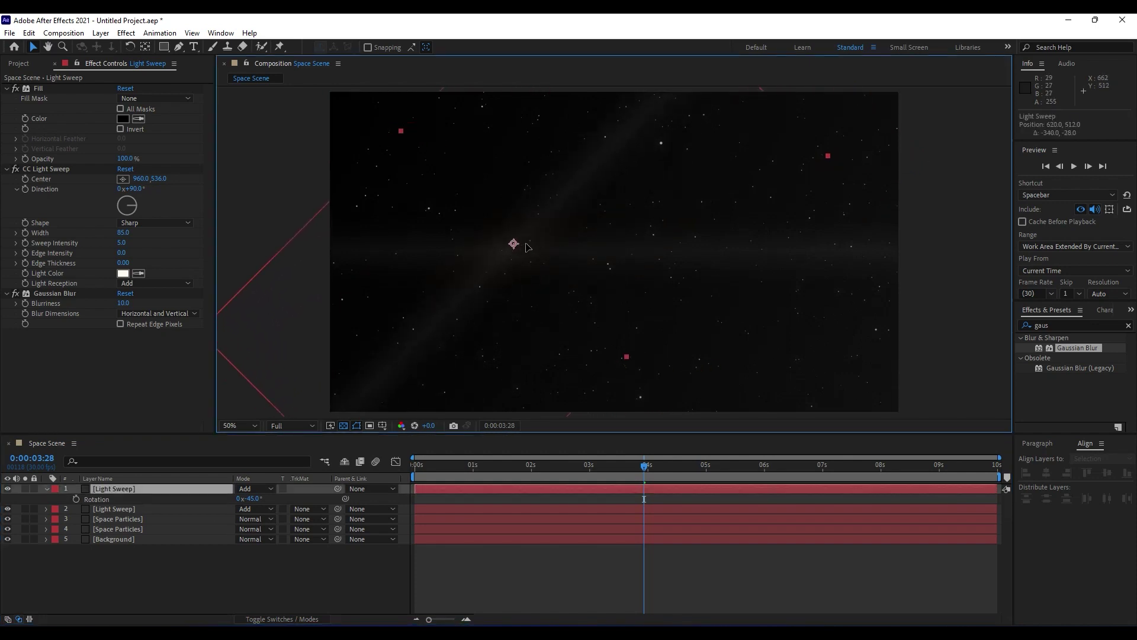
left_click(237, 489)
key("t")
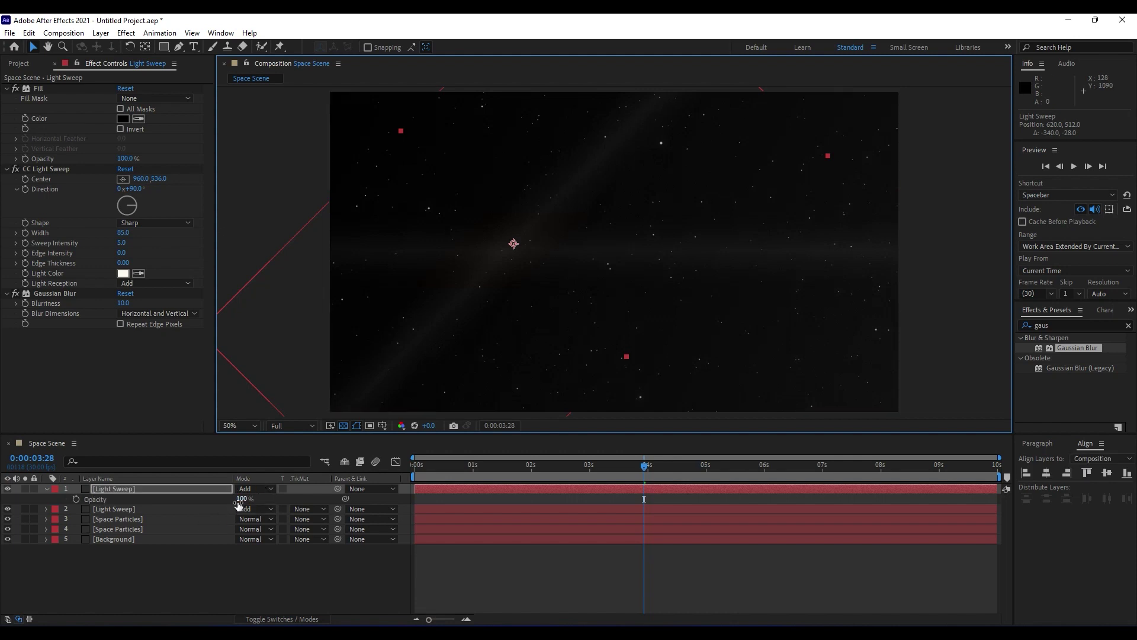
left_click_drag(241, 498, 212, 502)
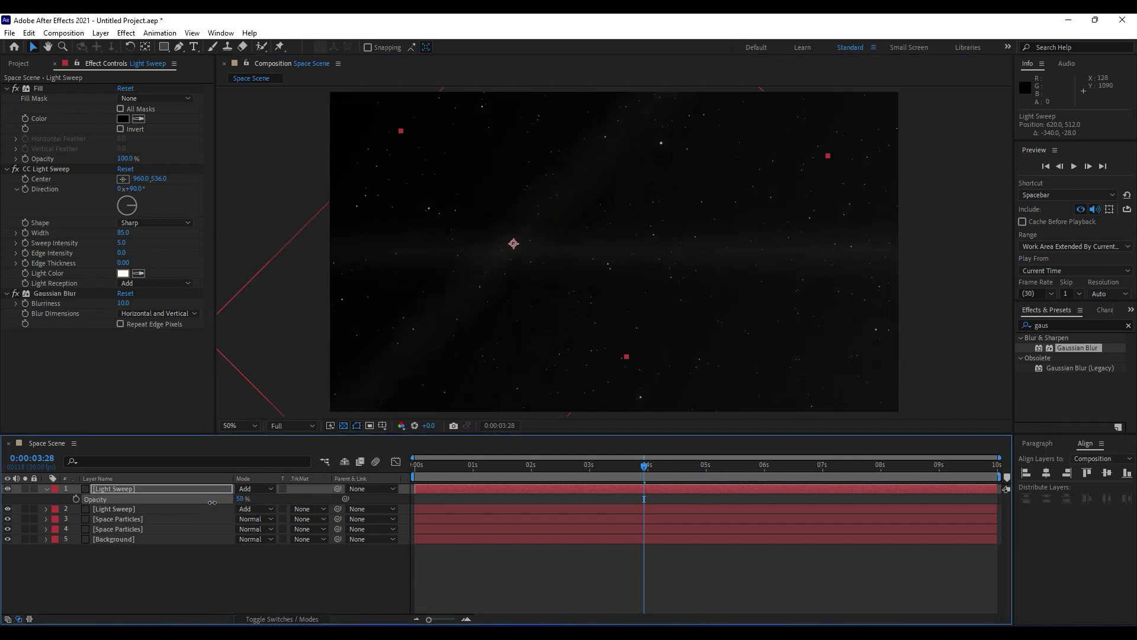
left_click(243, 498)
type("5")
type("5")
left_click(255, 555)
left_click(46, 488)
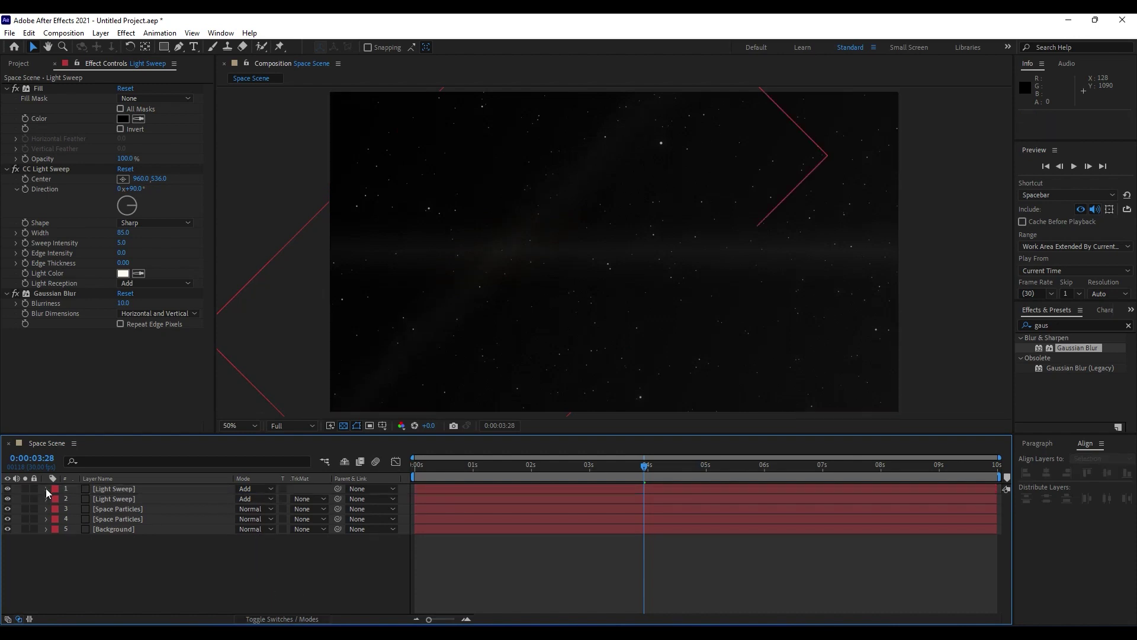
left_click(46, 489)
left_click(46, 489)
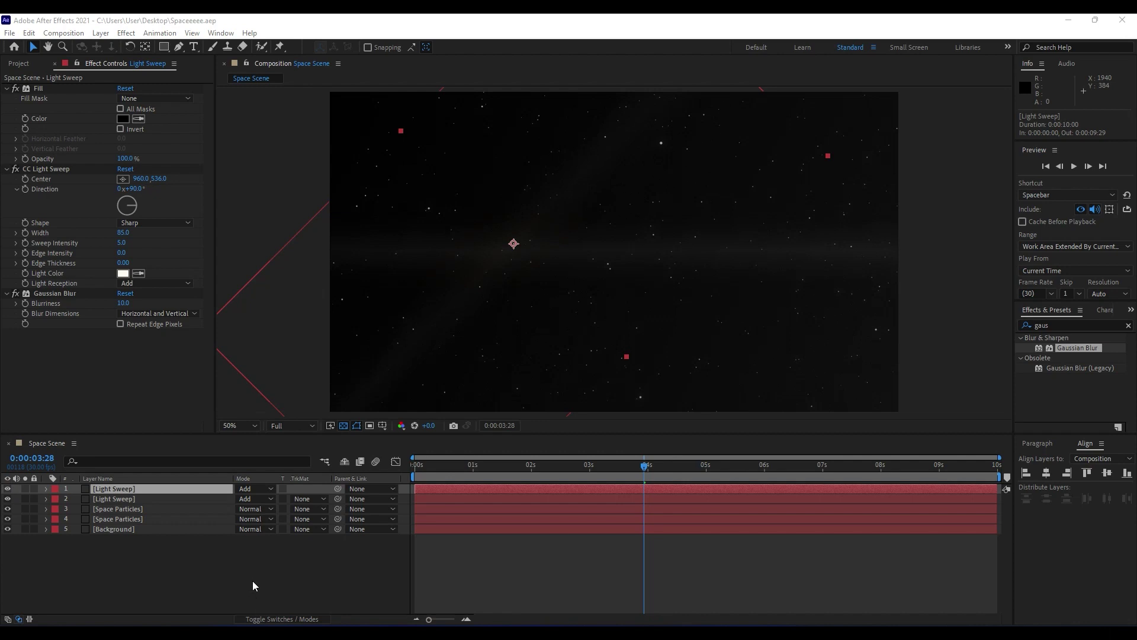
Add a 1920 x 1080 dark gray solid layer named Lens Flare above the Light Sweep layers
right_click(253, 581)
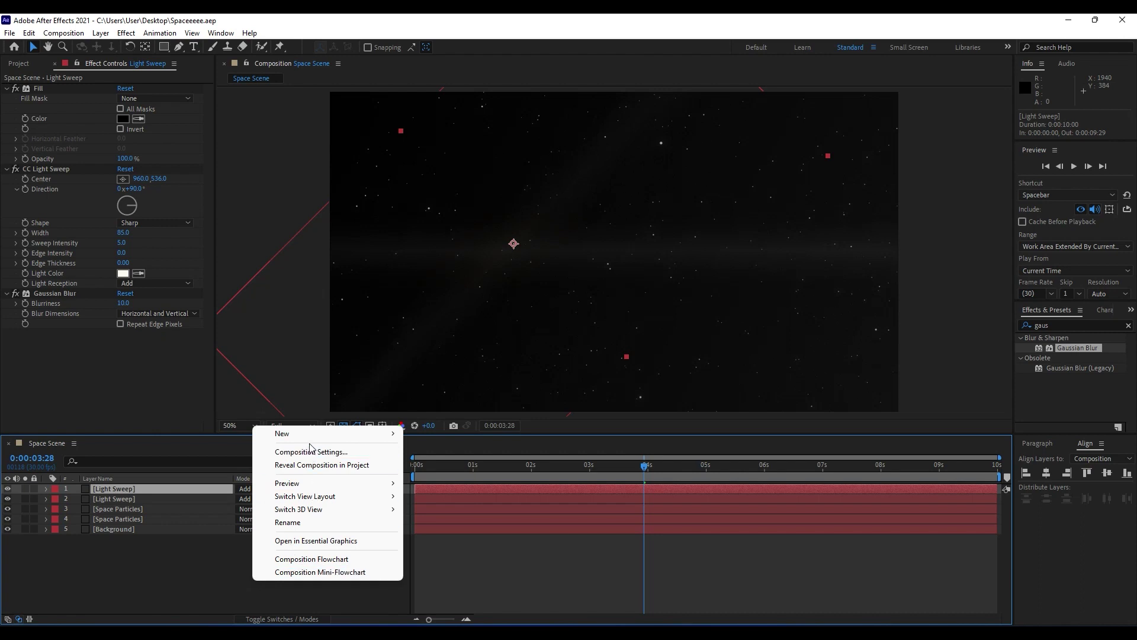
mouse_move(308, 443)
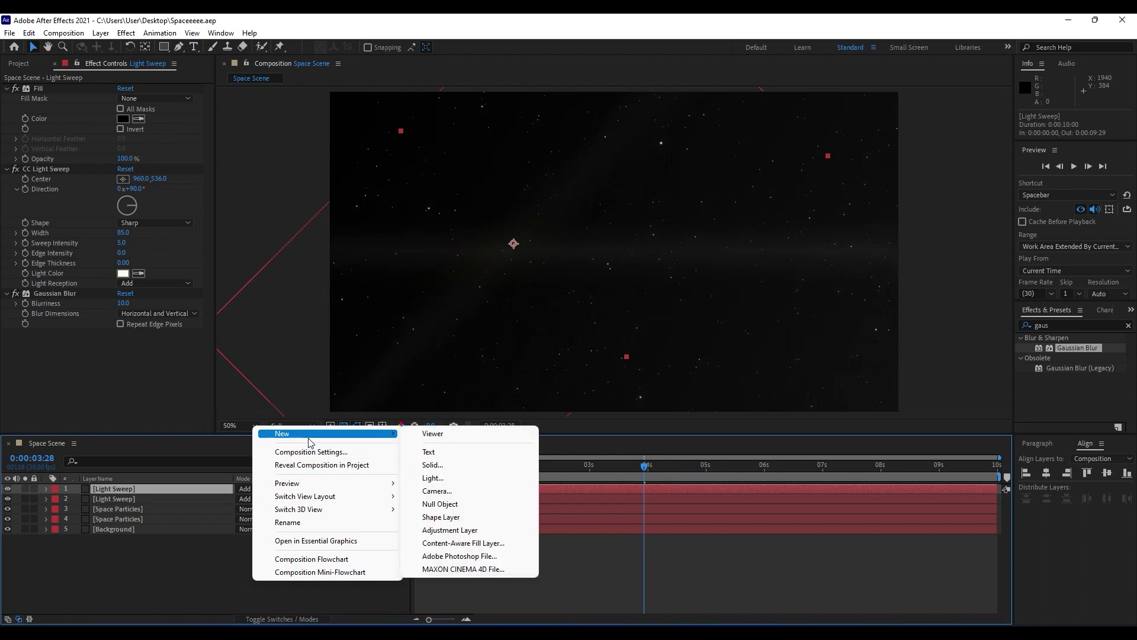
left_click(442, 463)
type("Len")
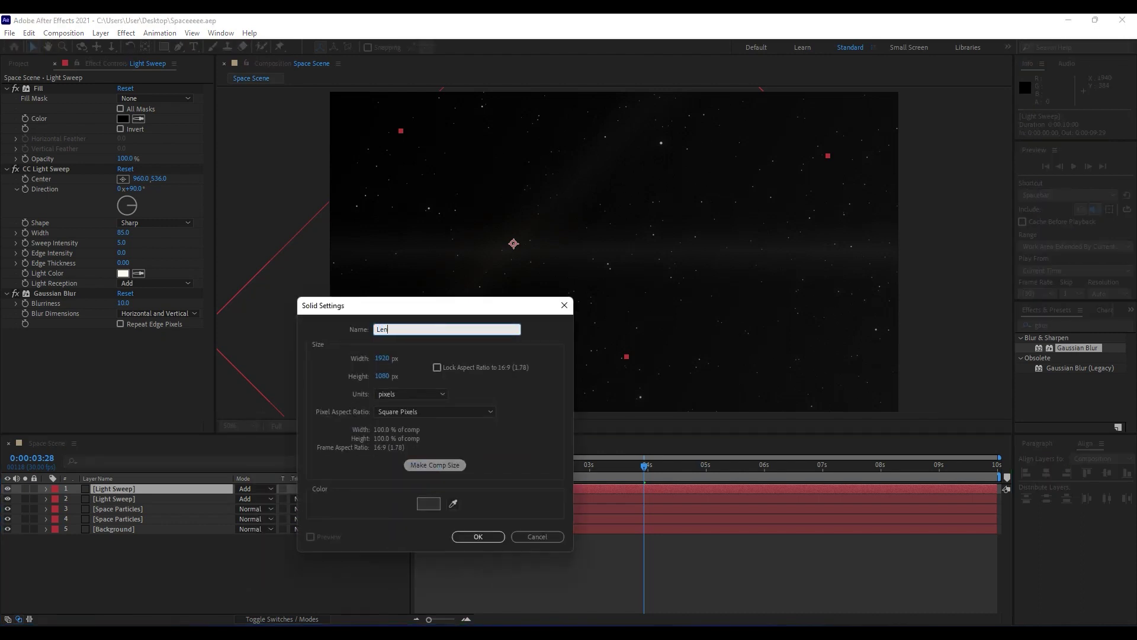
type("s Flare")
left_click(478, 536)
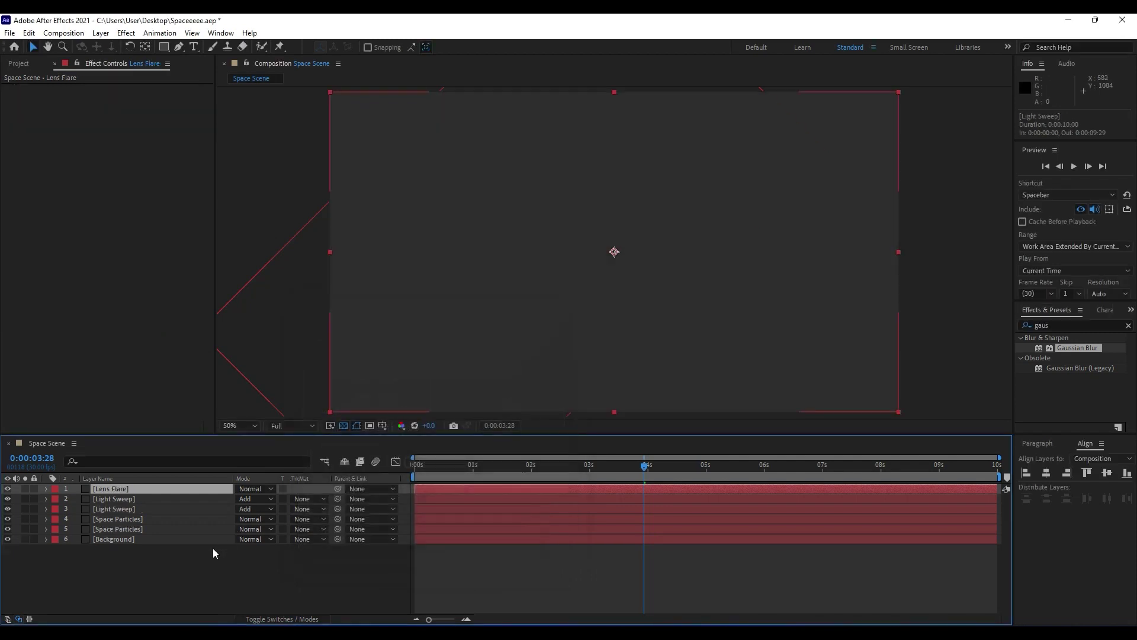
Apply a Fill effect to the Lens Flare layer and set its color to 000000
left_click(1065, 324)
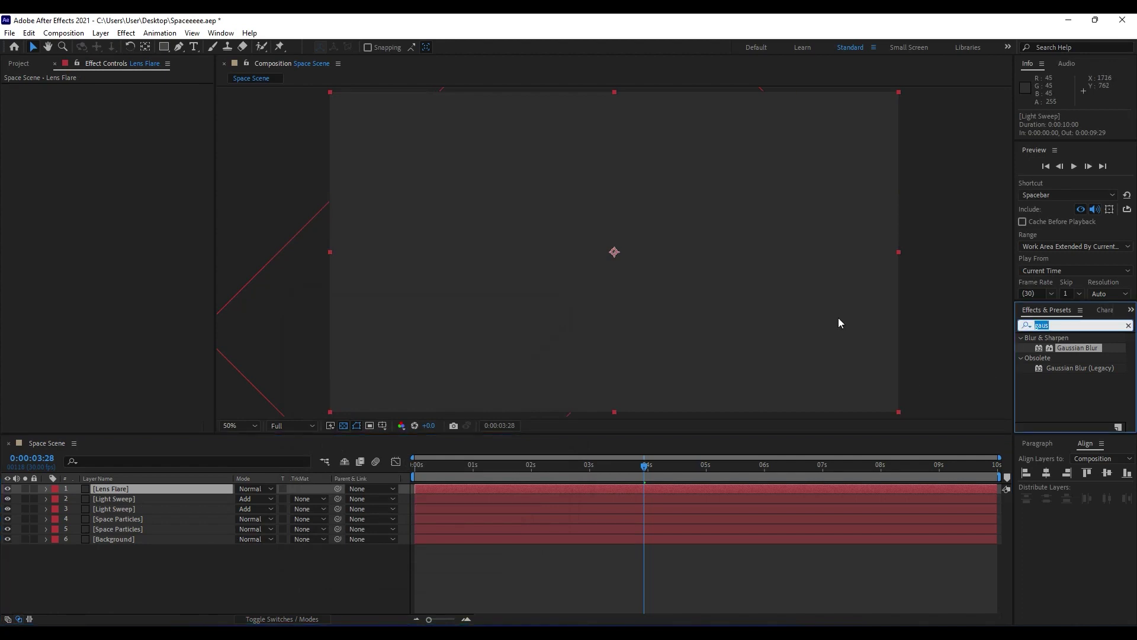
type("fill")
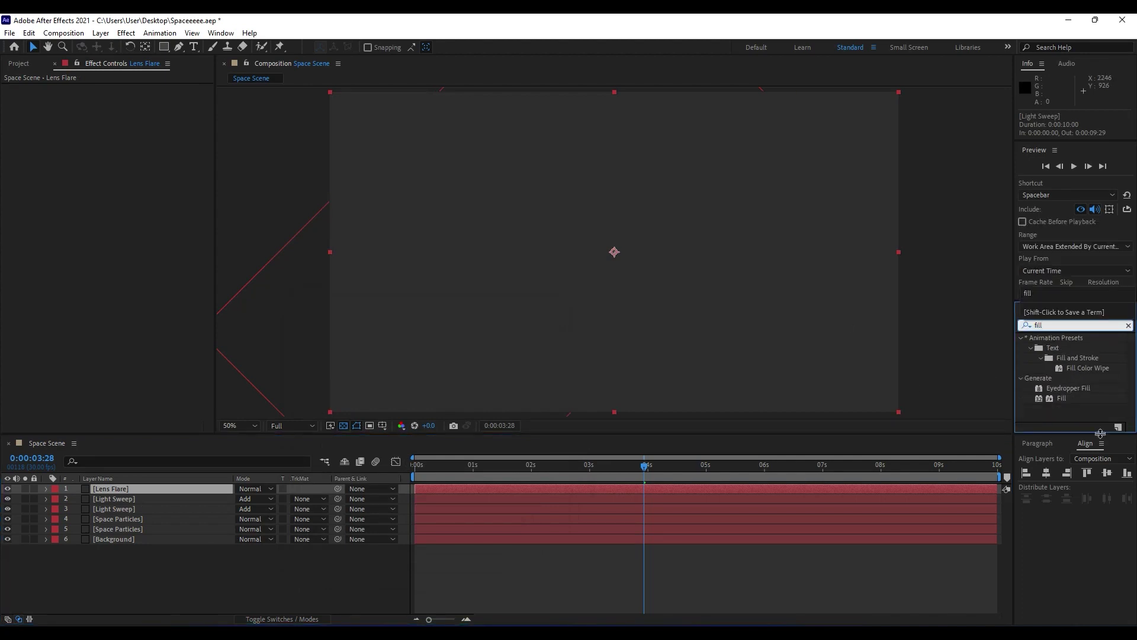
left_click_drag(1061, 398, 139, 489)
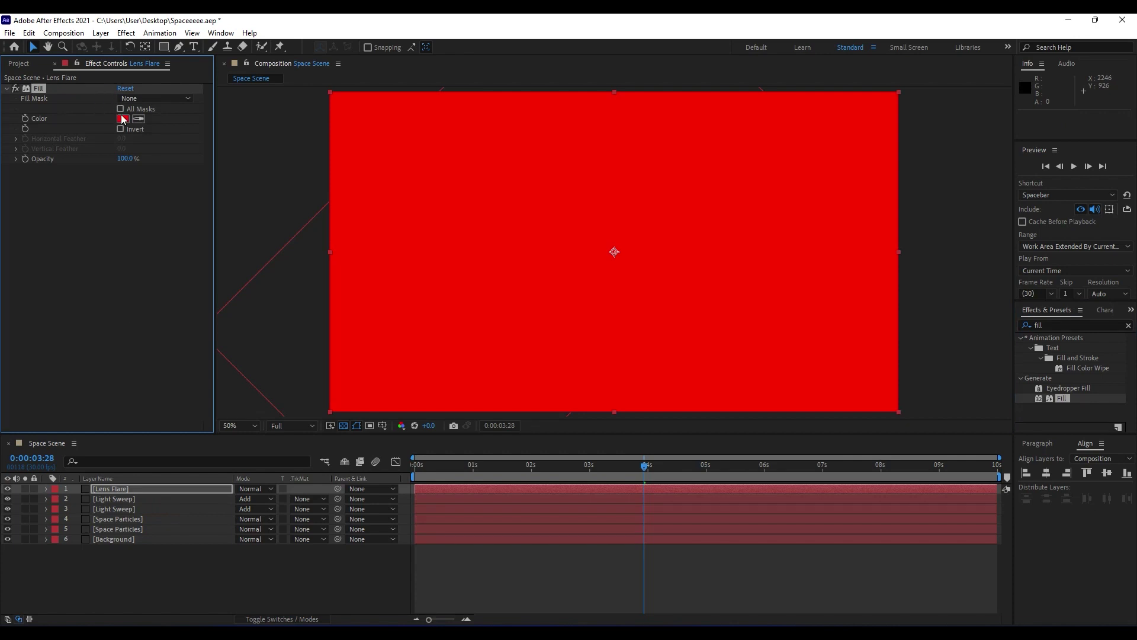
left_click(123, 119)
type("000000")
key("Return")
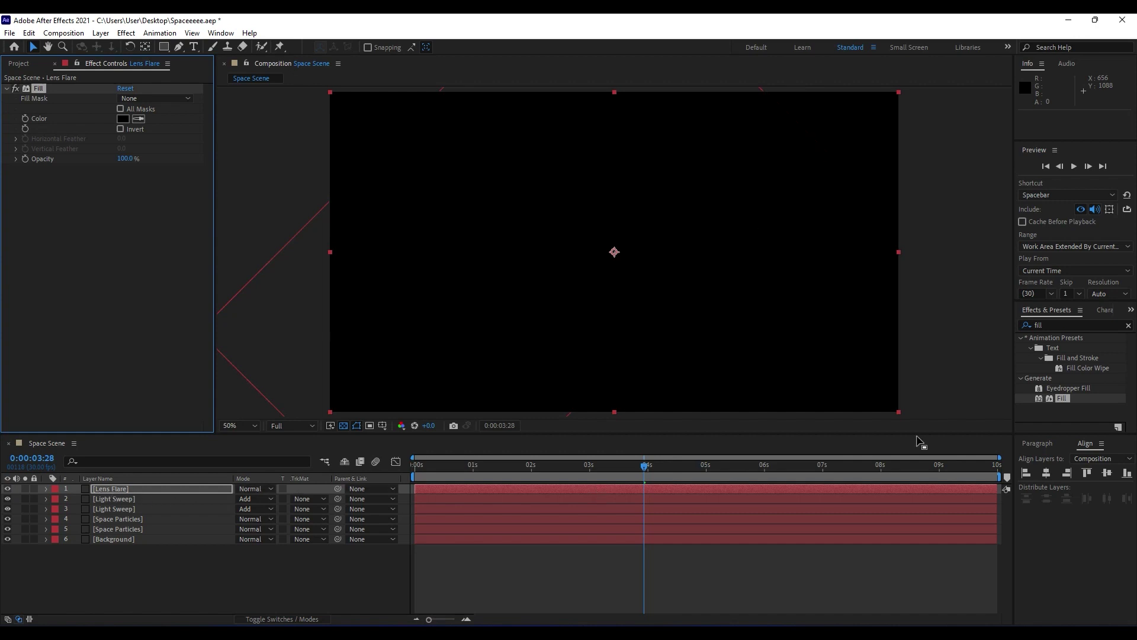
Apply the Lens Flare effect to the Lens Flare layer below Fill
left_click(1045, 324)
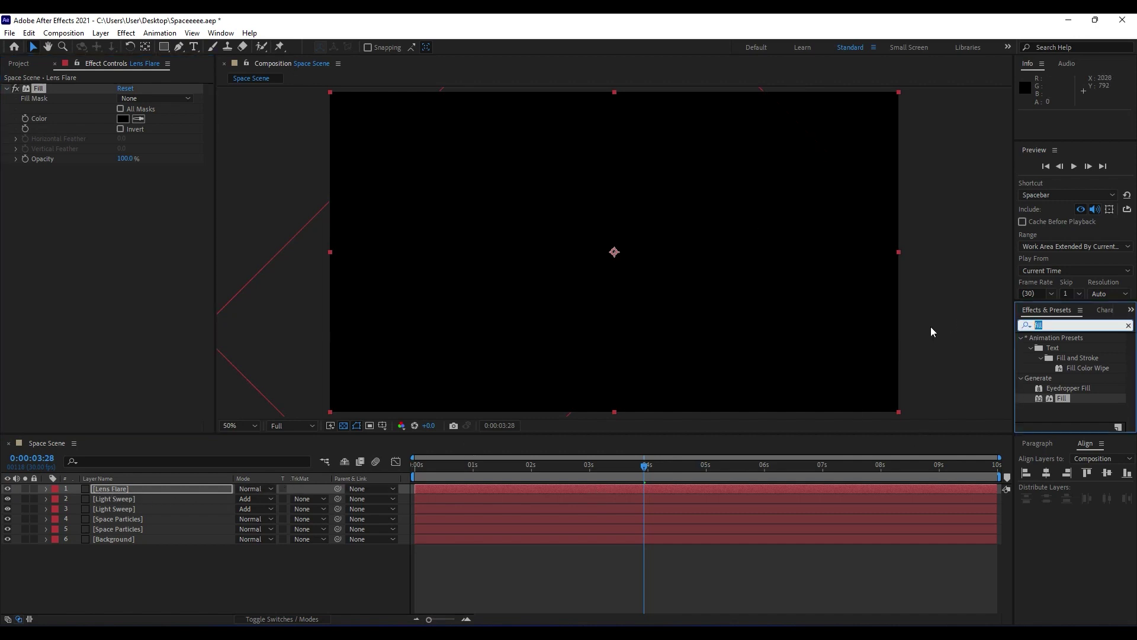
type("lens")
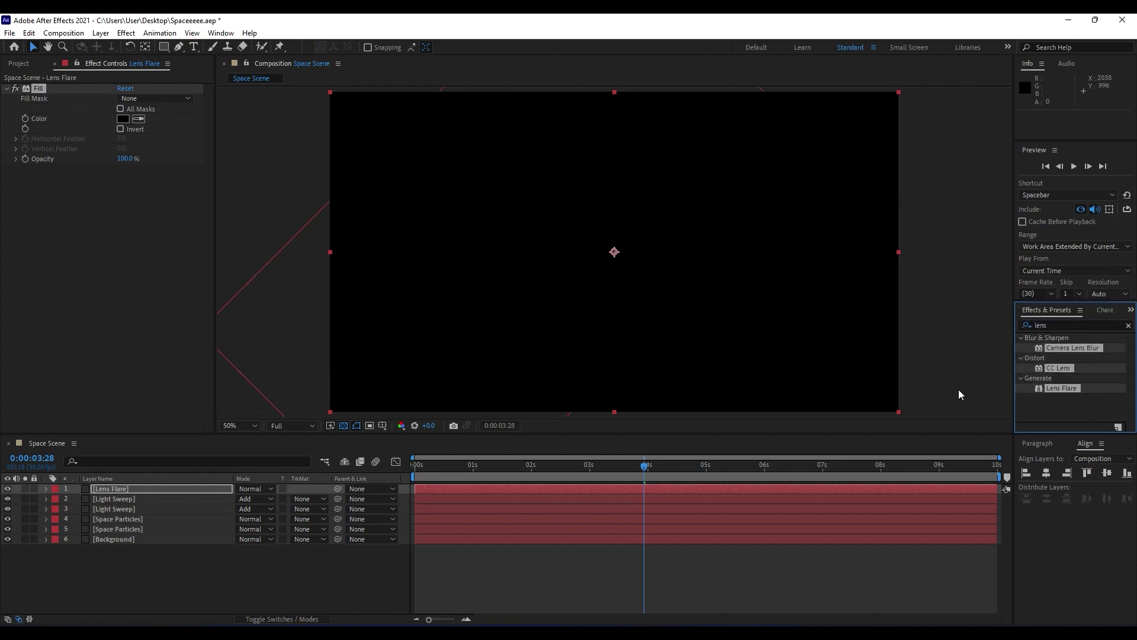
left_click_drag(1059, 389, 85, 284)
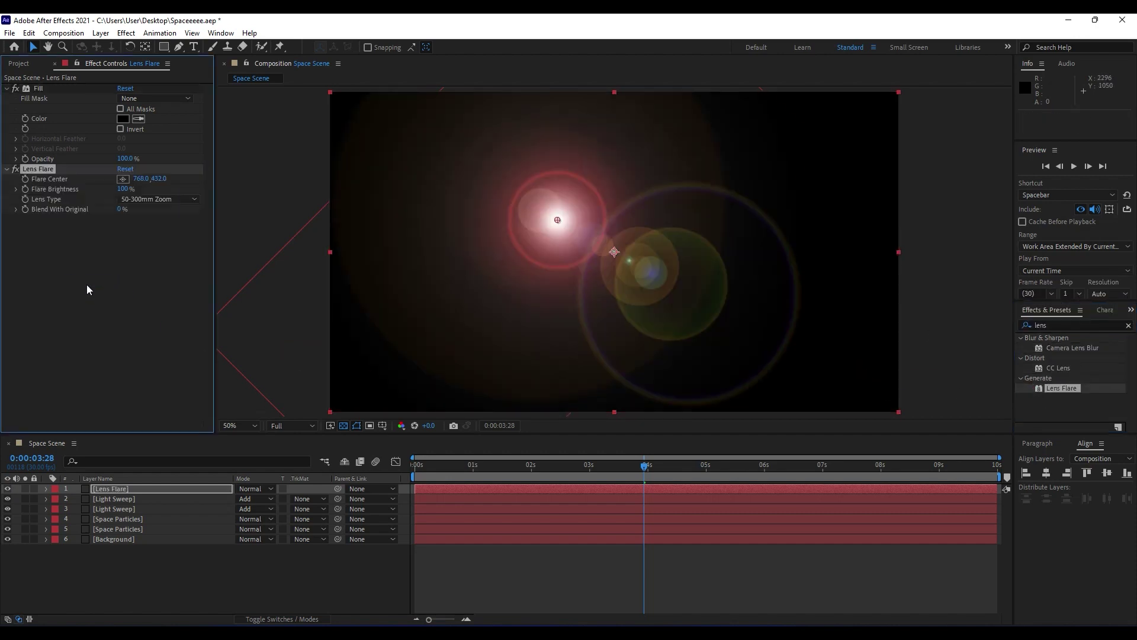
Set the Lens Flare layer's blending mode to Add and move its flare center outside the frame to about -376, -304
left_click(250, 489)
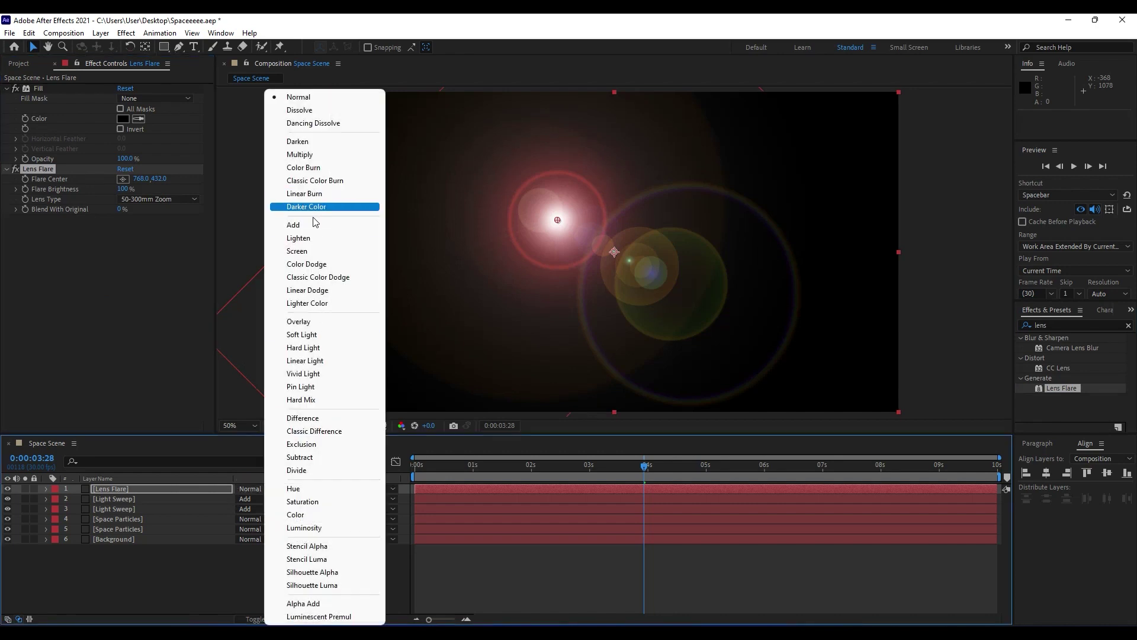
left_click(313, 222)
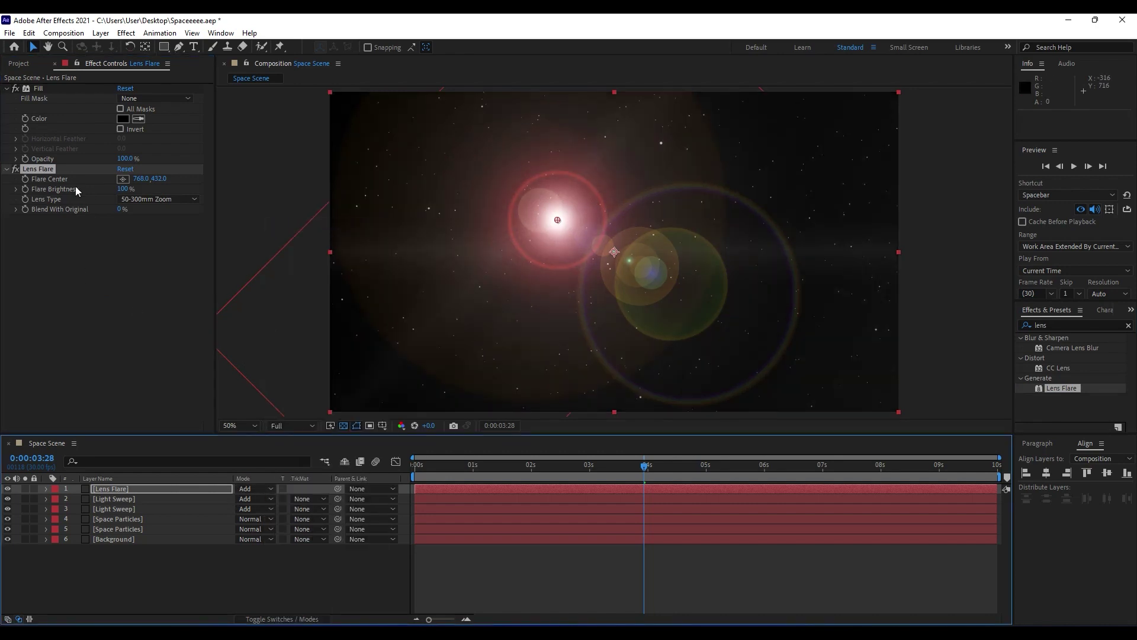
key("comma")
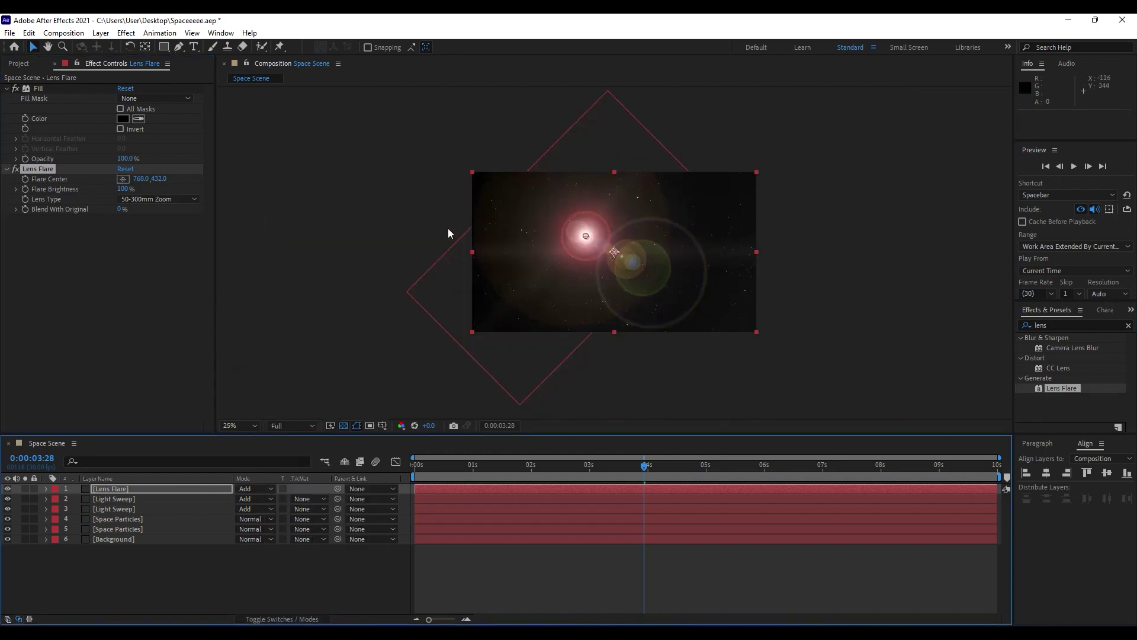
left_click(123, 179)
left_click_drag(435, 160, 417, 125)
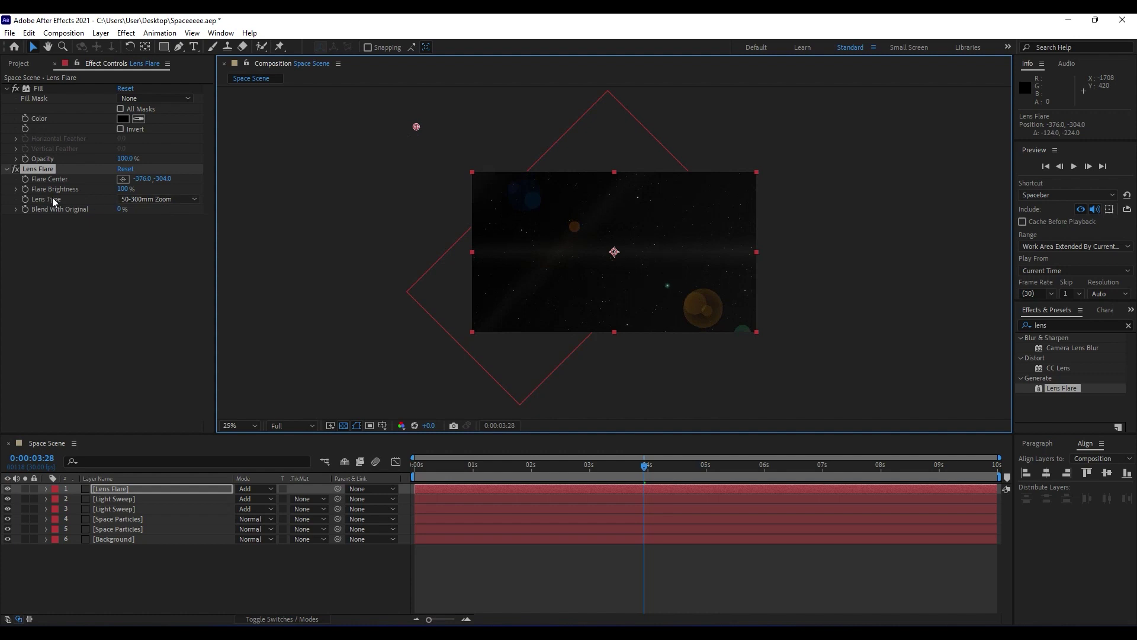
Change the flare's lens type to 35mm Prime and move its center farther out to about -448, -428
left_click(190, 199)
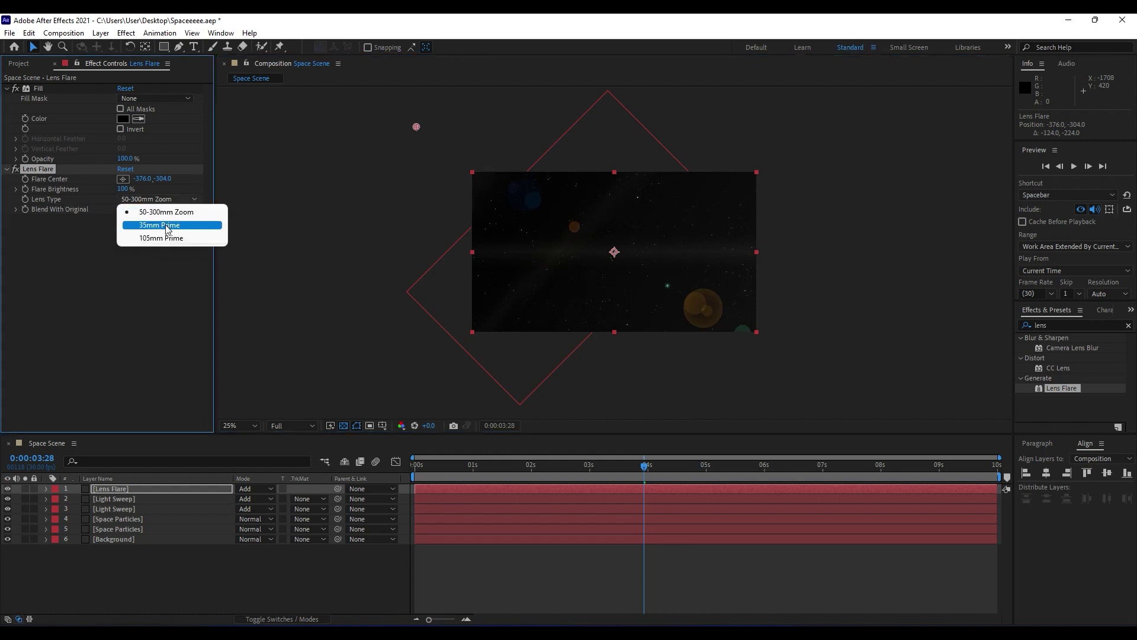
left_click(168, 229)
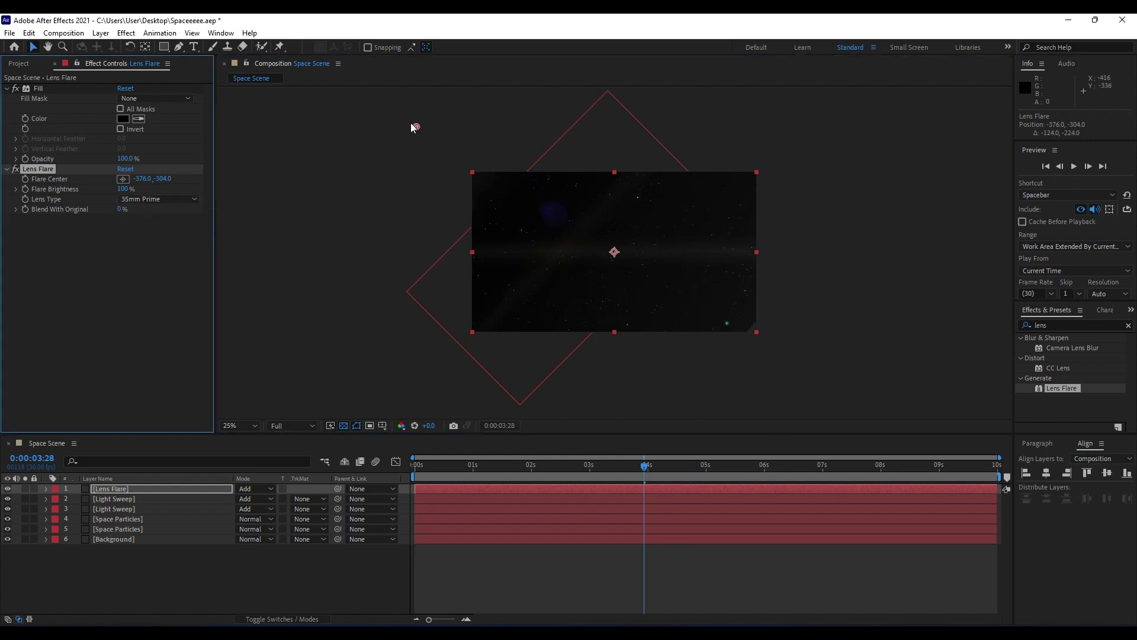
mouse_move(414, 127)
left_mouse_down()
mouse_move(408, 99)
mouse_move(407, 121)
mouse_move(409, 110)
left_mouse_up()
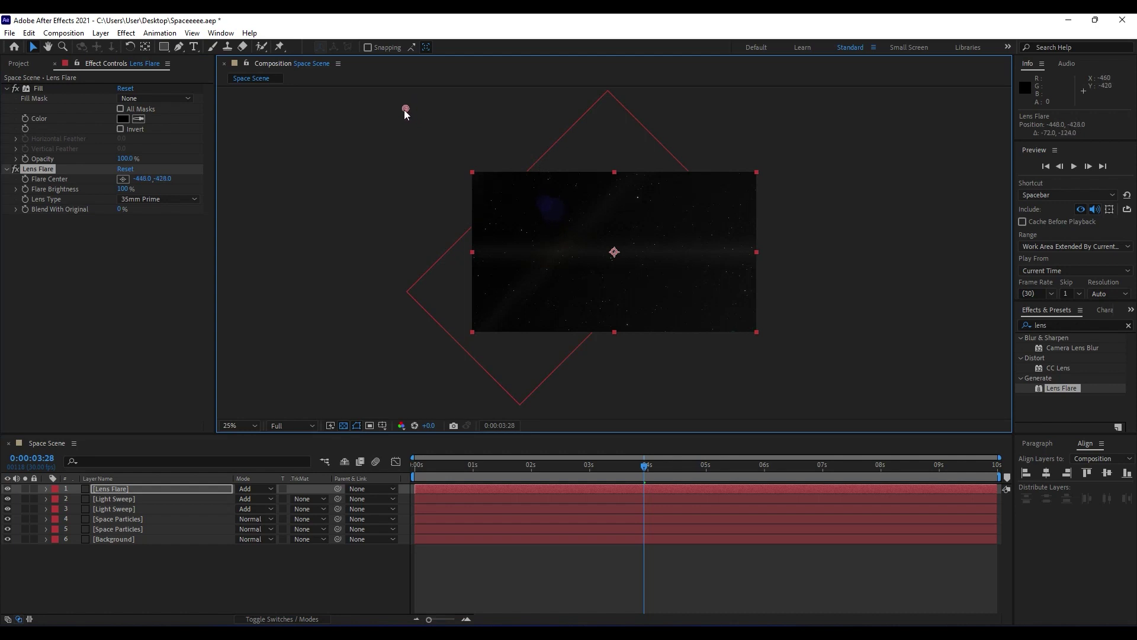
Duplicate the Lens Flare effect on its layer and apply a Gaussian Blur effect below the copy
left_click(48, 169)
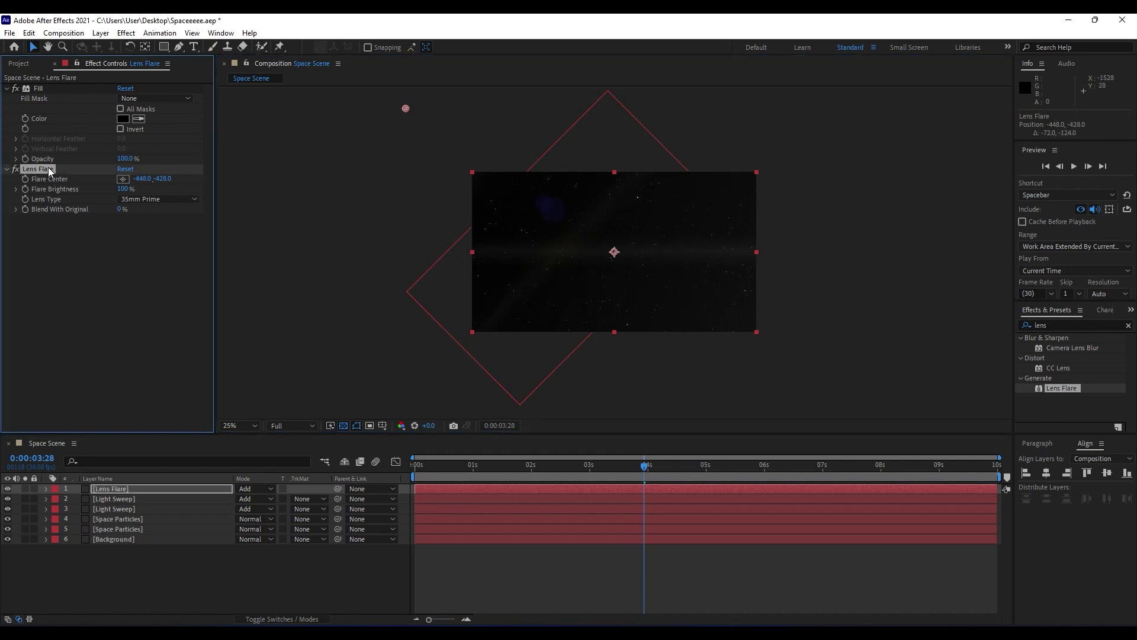
key("ctrl+d")
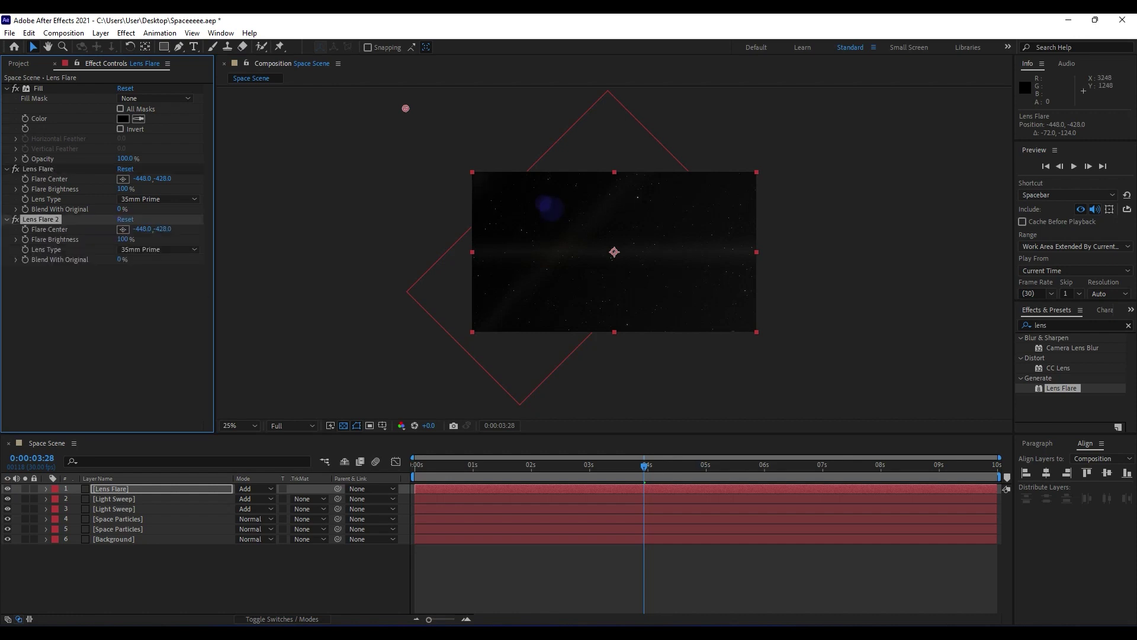
left_click(1074, 325)
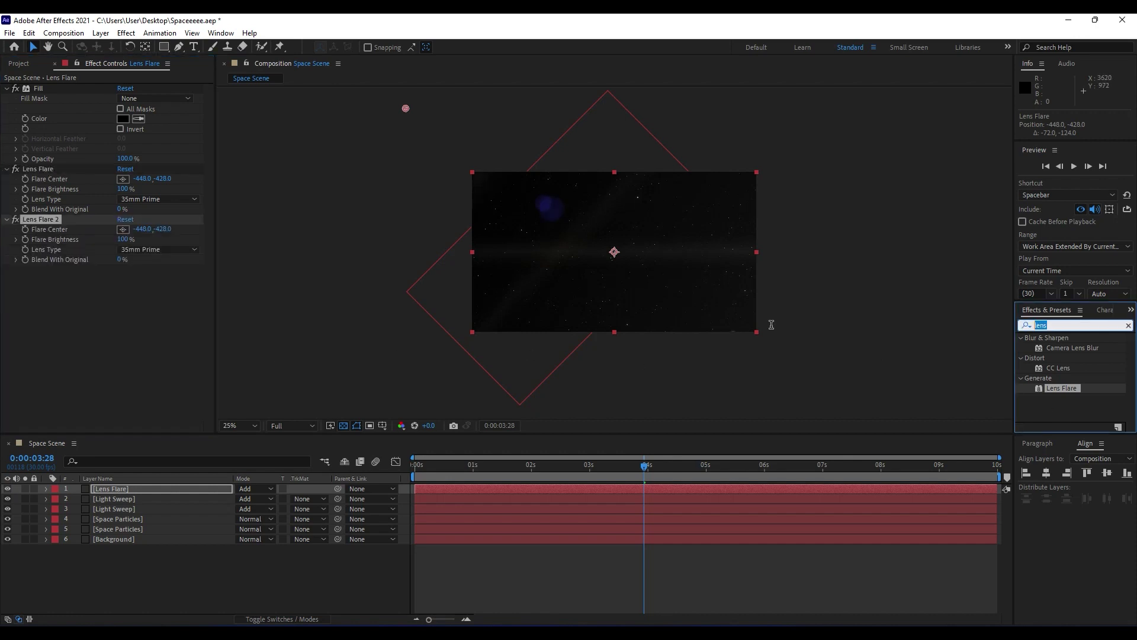
type("gaus")
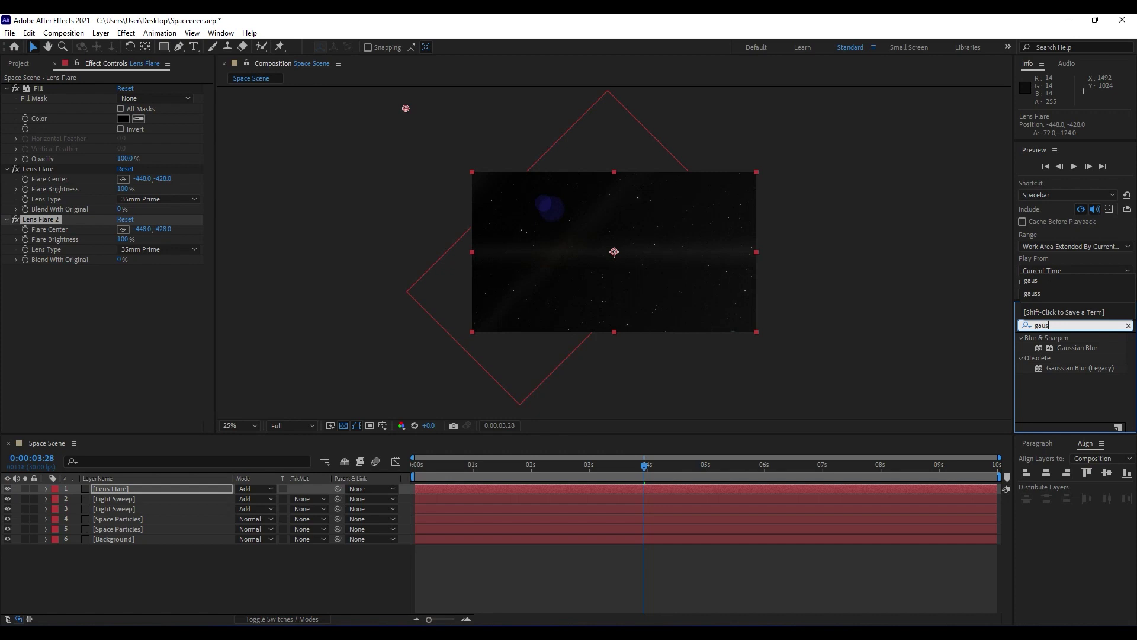
left_click_drag(1075, 348, 70, 349)
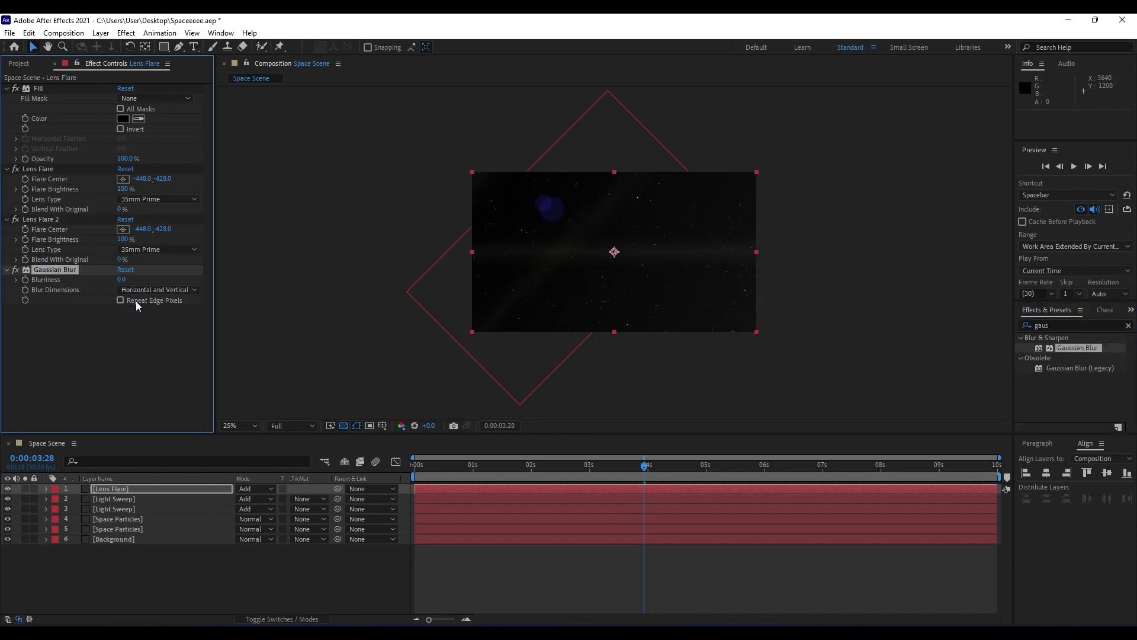
Set the Gaussian Blur's blurriness to 30 on the Lens Flare layer
left_click(125, 279)
type("30")
key("Return")
key("period")
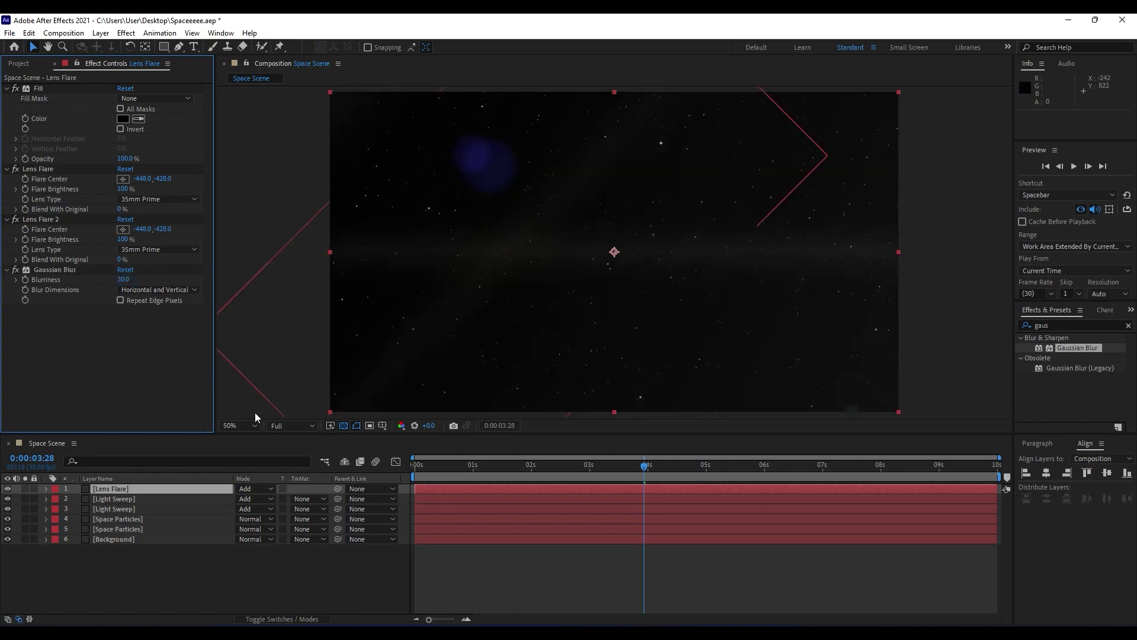
Lower the Lens Flare layer's opacity to make the blurred blue flare fainter
left_click(164, 493)
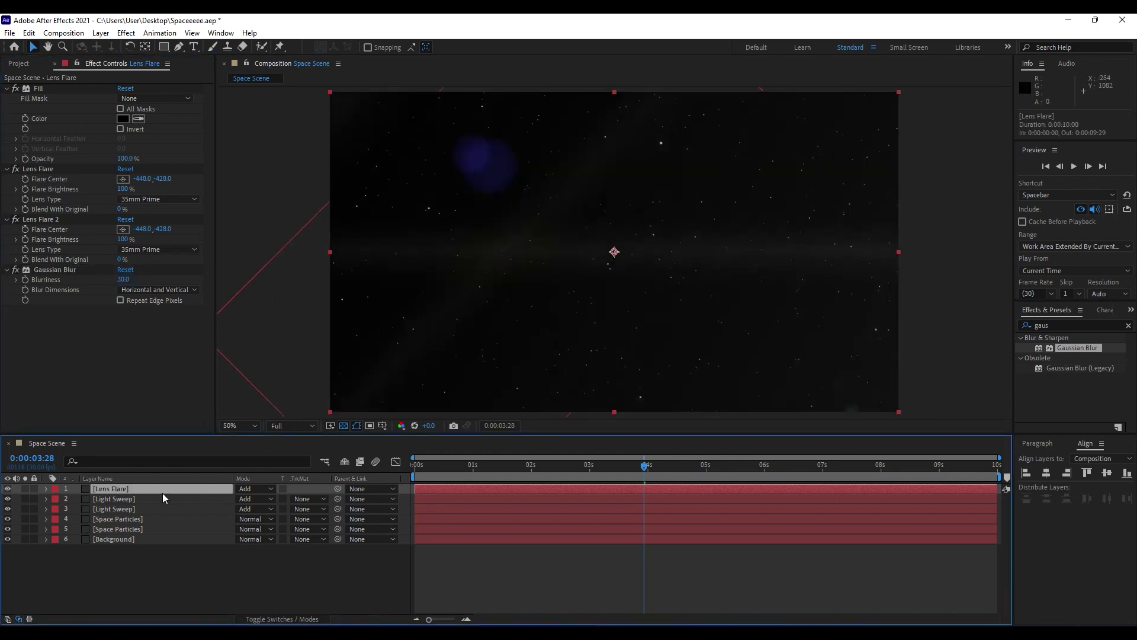
key("t")
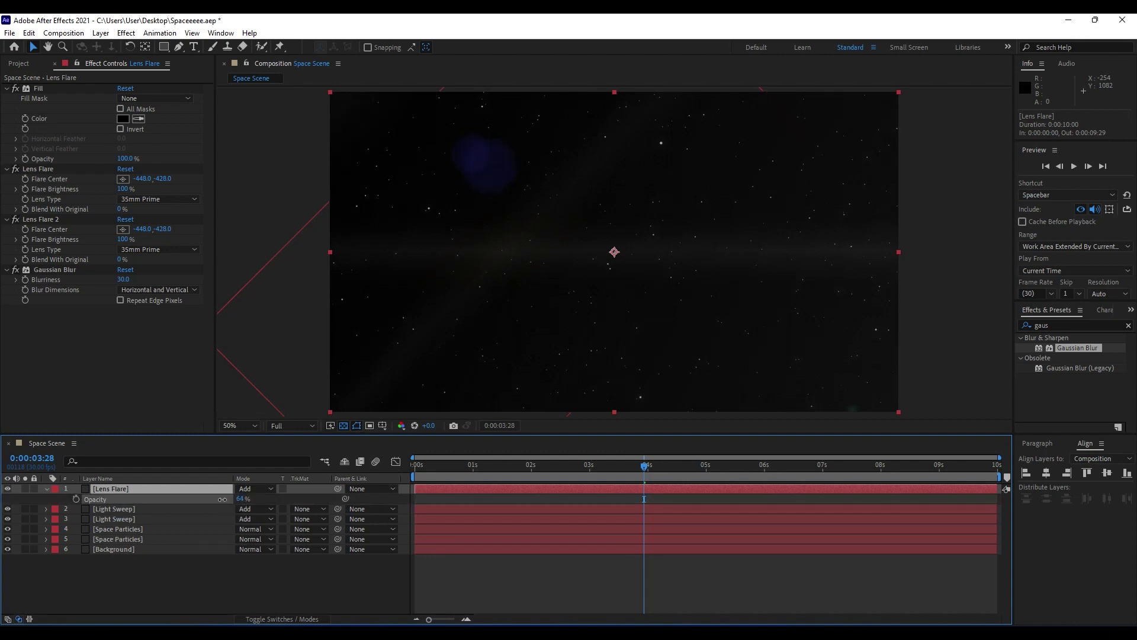
left_click_drag(222, 500, 215, 498)
left_click(9, 500)
left_click(46, 488)
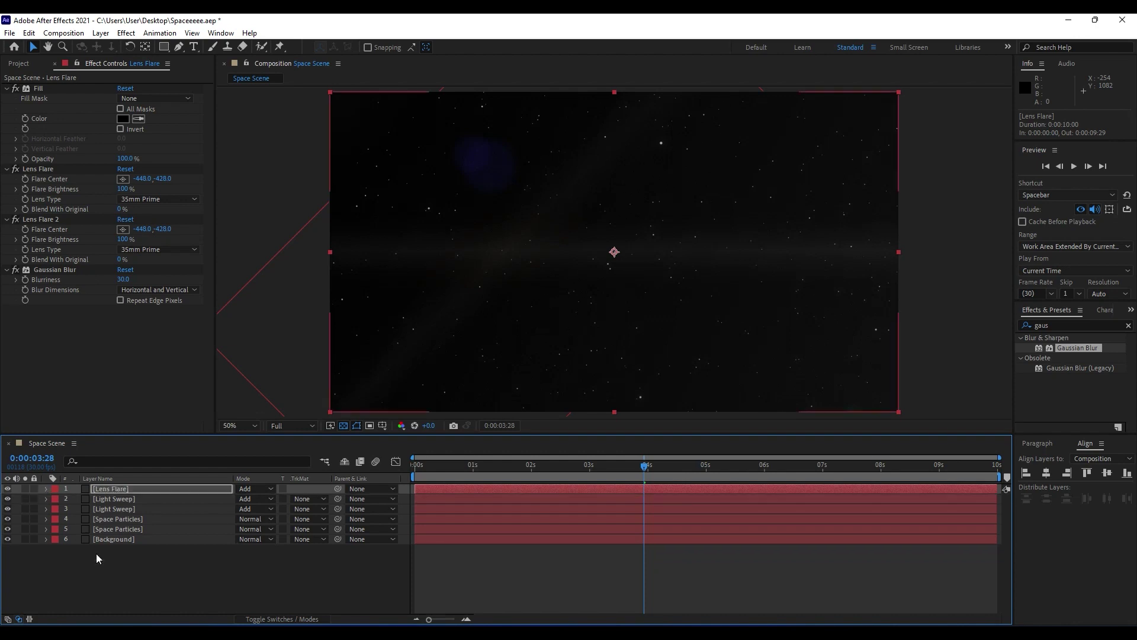
left_click(98, 554)
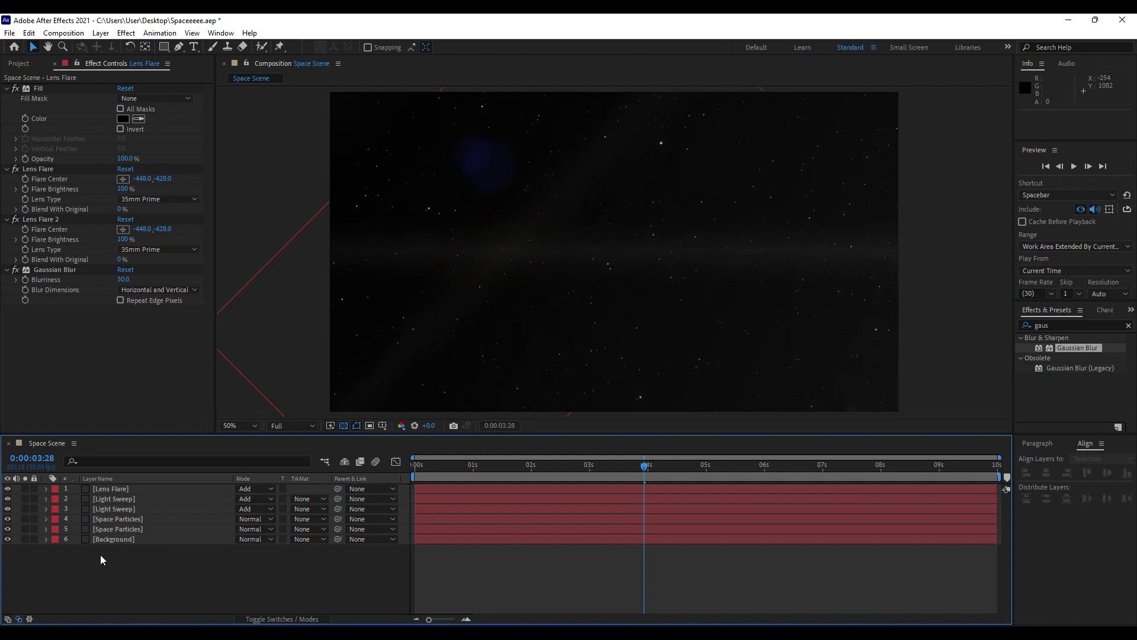
Add a 1920 x 1080 dark gray solid layer named Fractal Noise above the Lens Flare layer
right_click(183, 575)
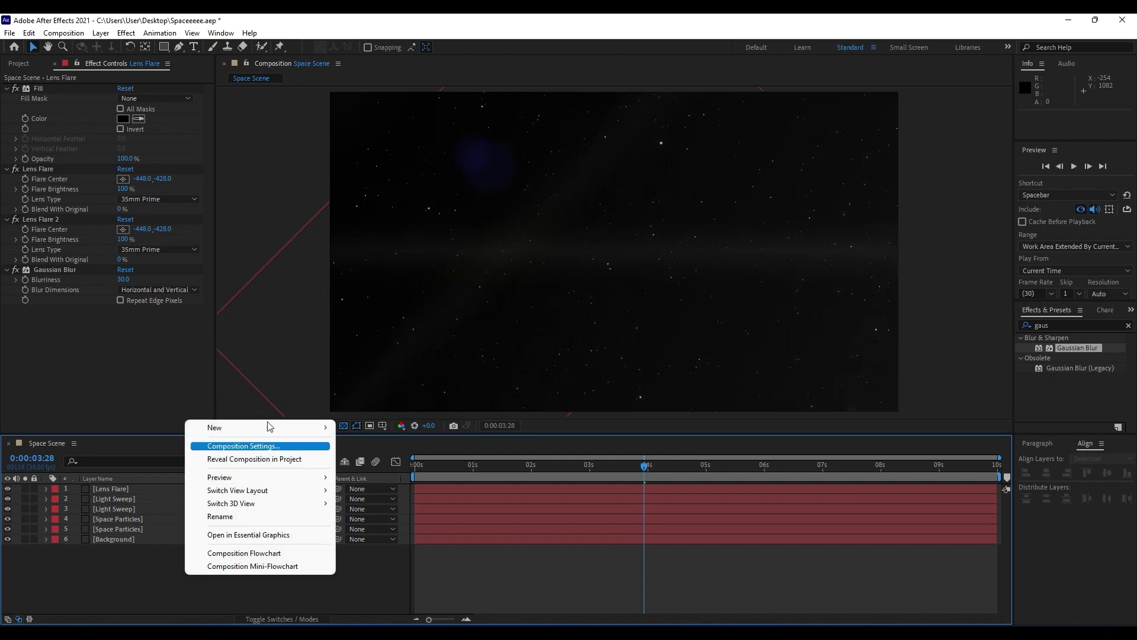
mouse_move(266, 427)
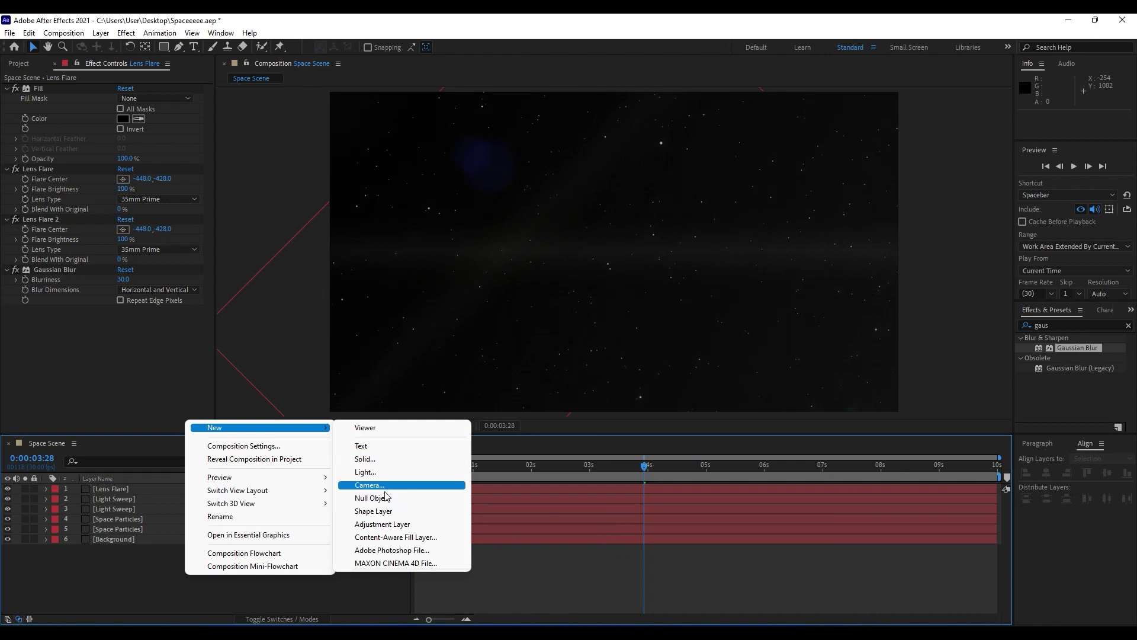
left_click(380, 460)
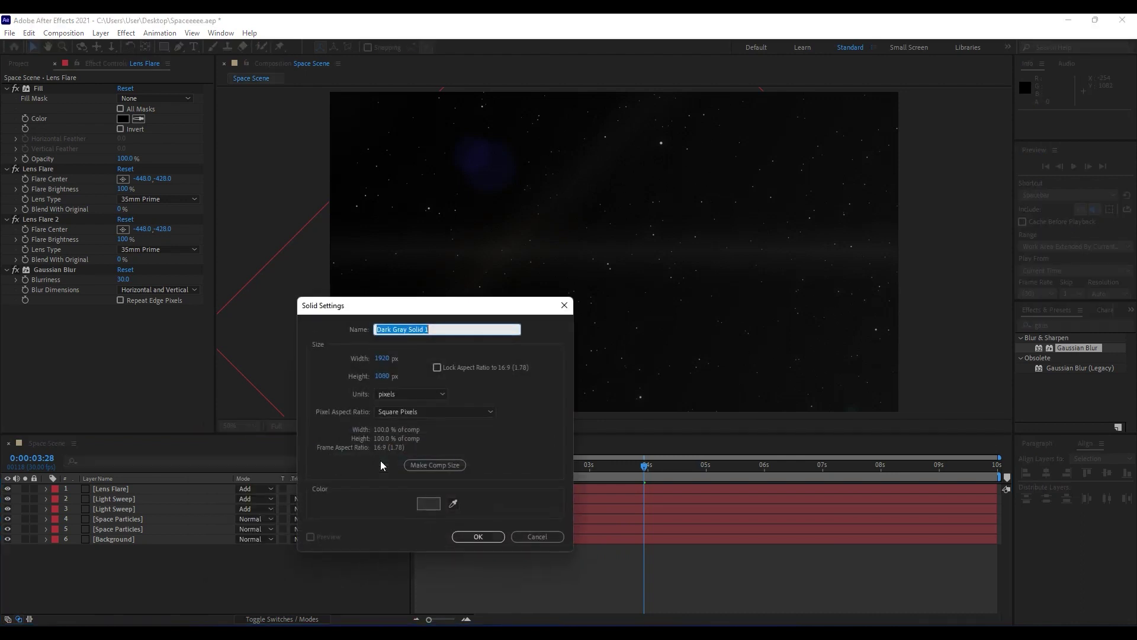
type("Fractal")
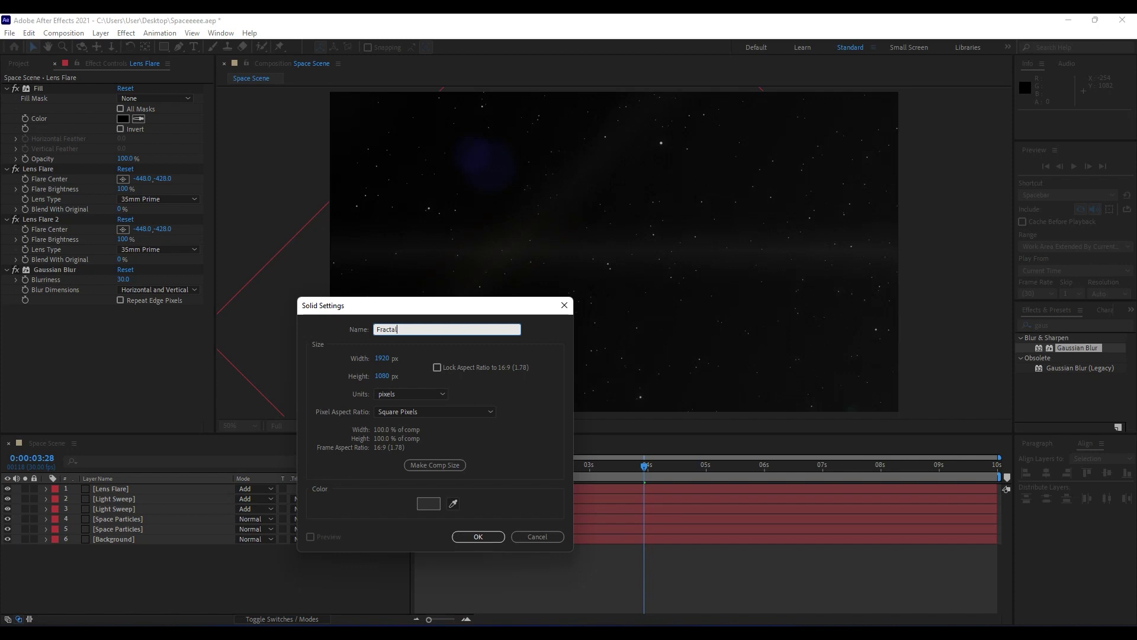
type(" Noise")
left_click(478, 536)
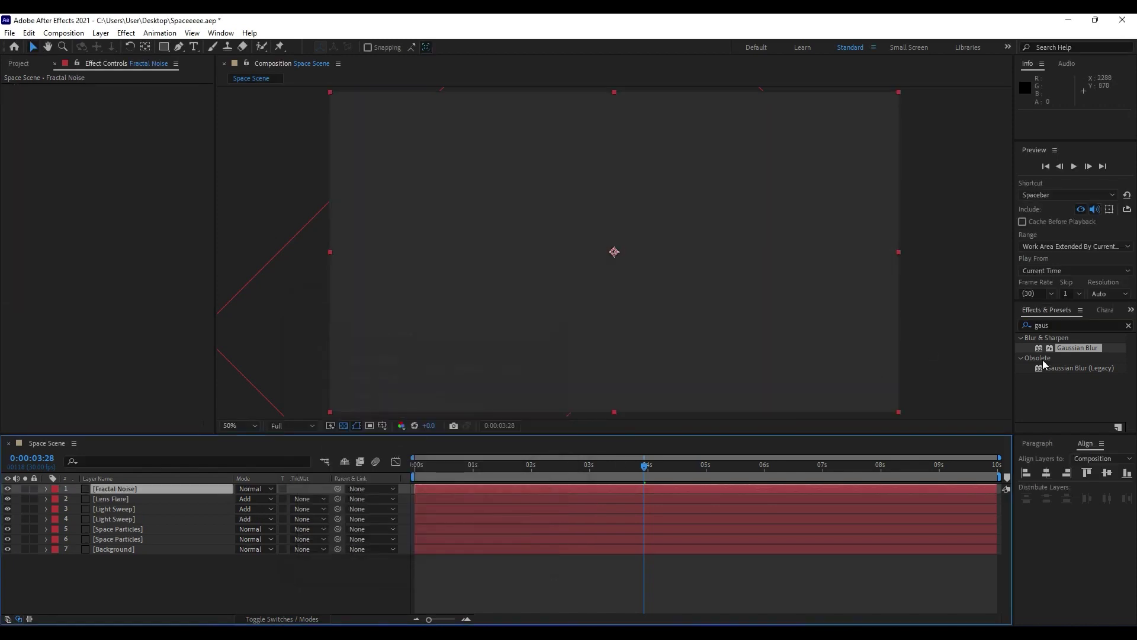
Apply the Fractal Noise effect from Noise & Grain to the Fractal Noise layer
left_click(1065, 325)
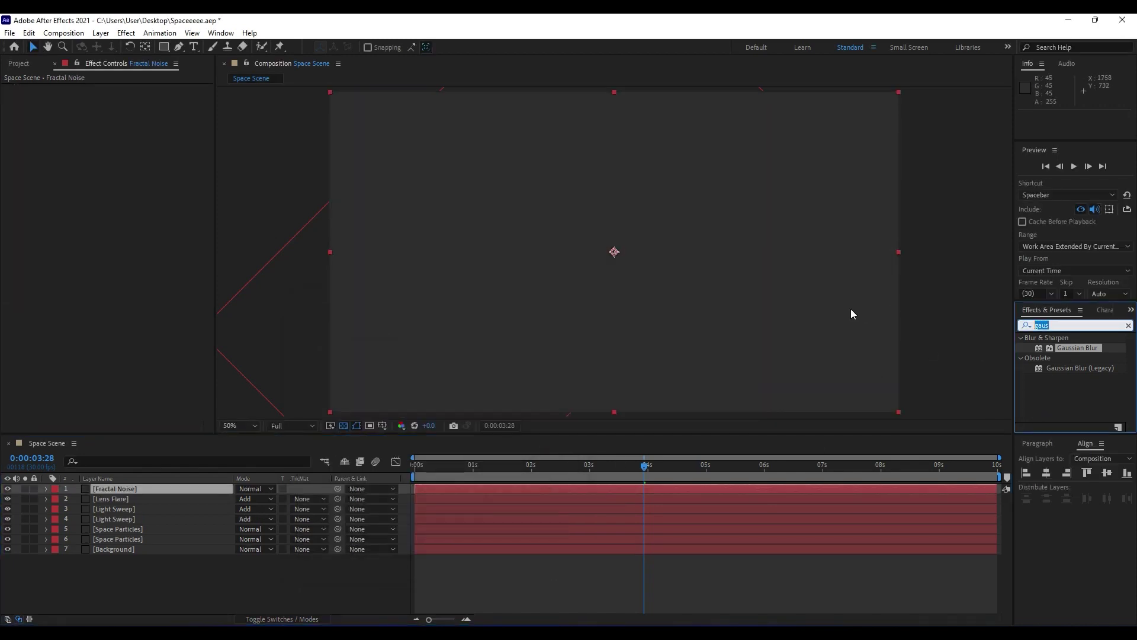
type("fractal no")
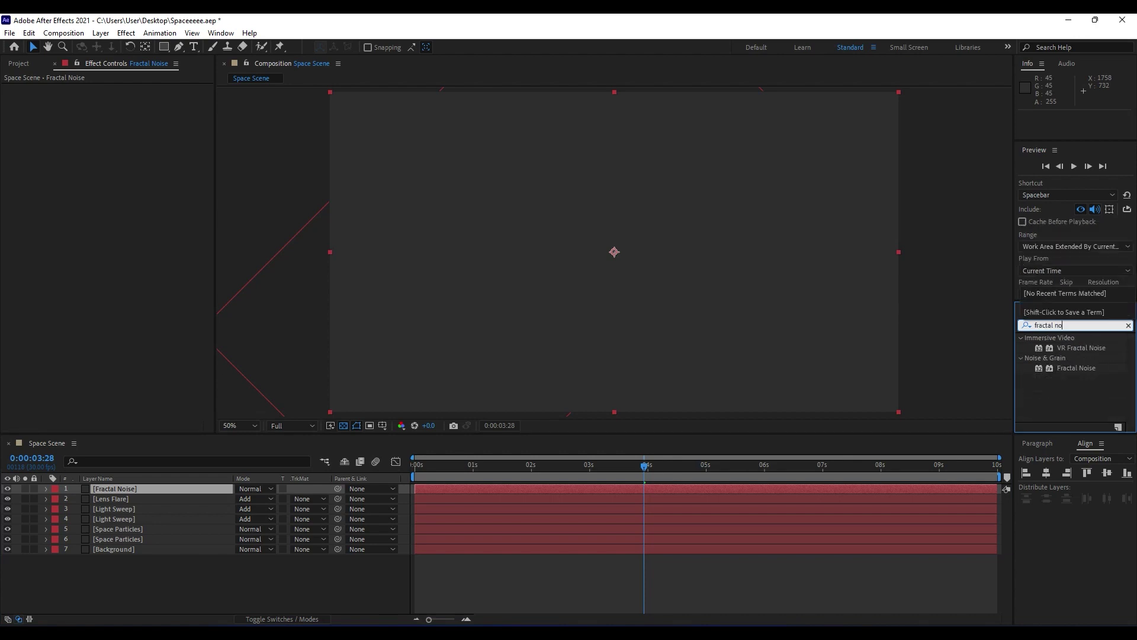
left_click_drag(1085, 368, 166, 492)
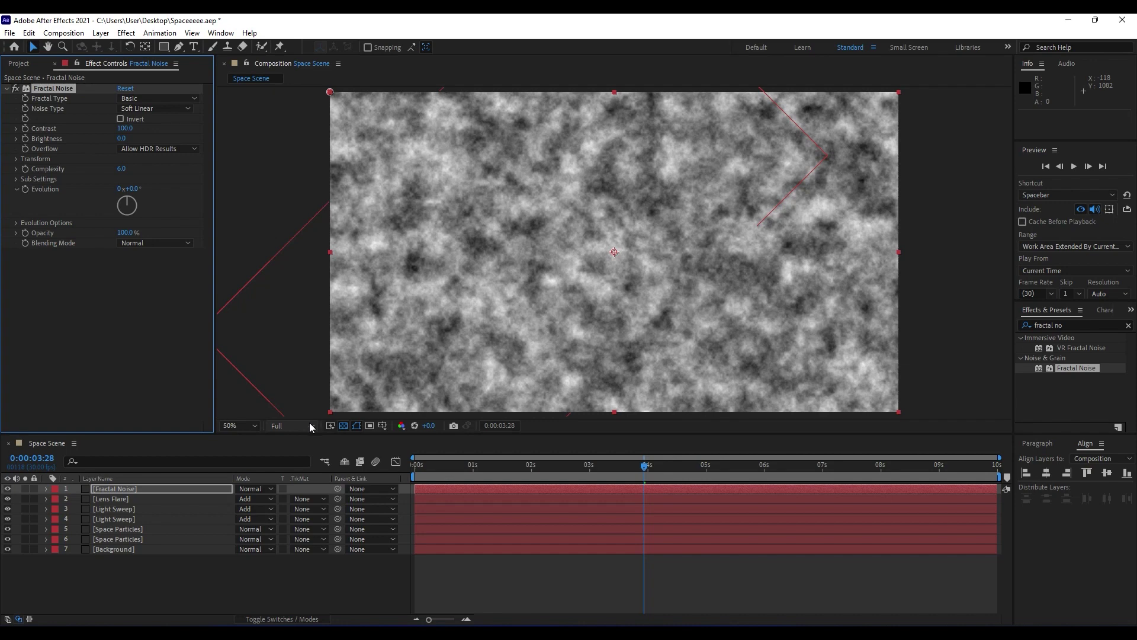
Set the Fractal Noise effect's fractal type to Dynamic Progressive and its noise type to Spline
left_click(155, 100)
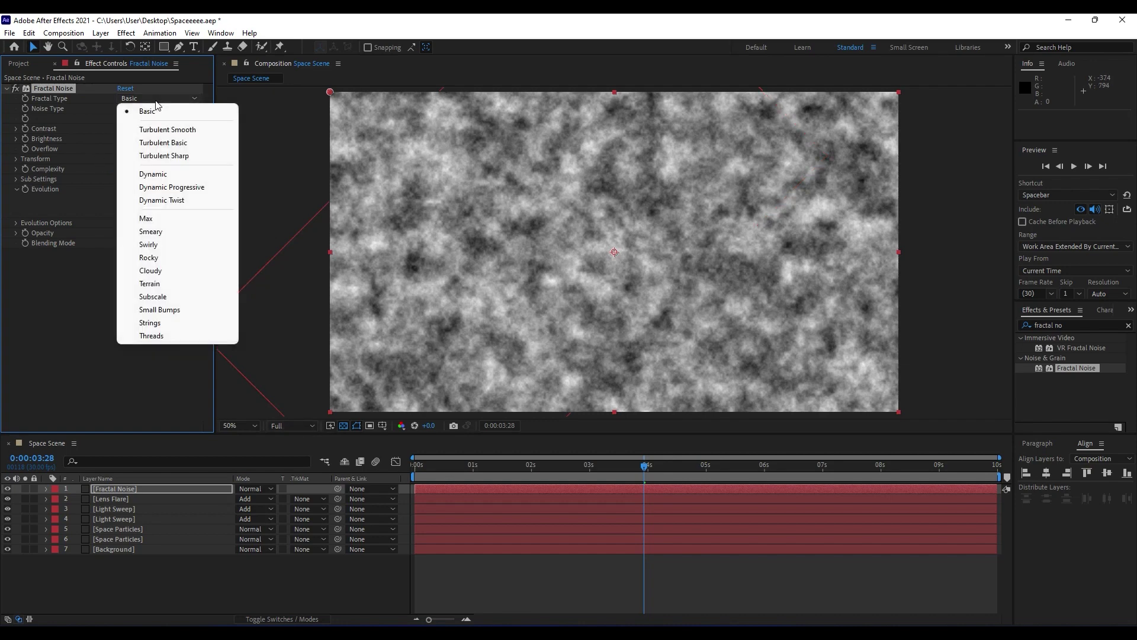
left_click(182, 187)
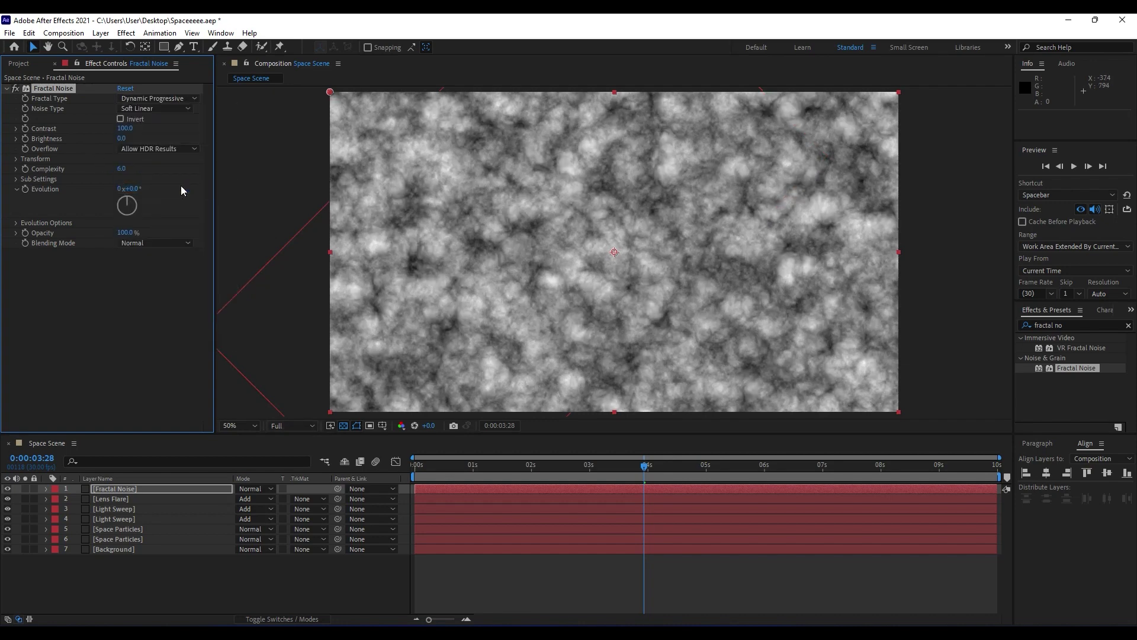
left_click(154, 110)
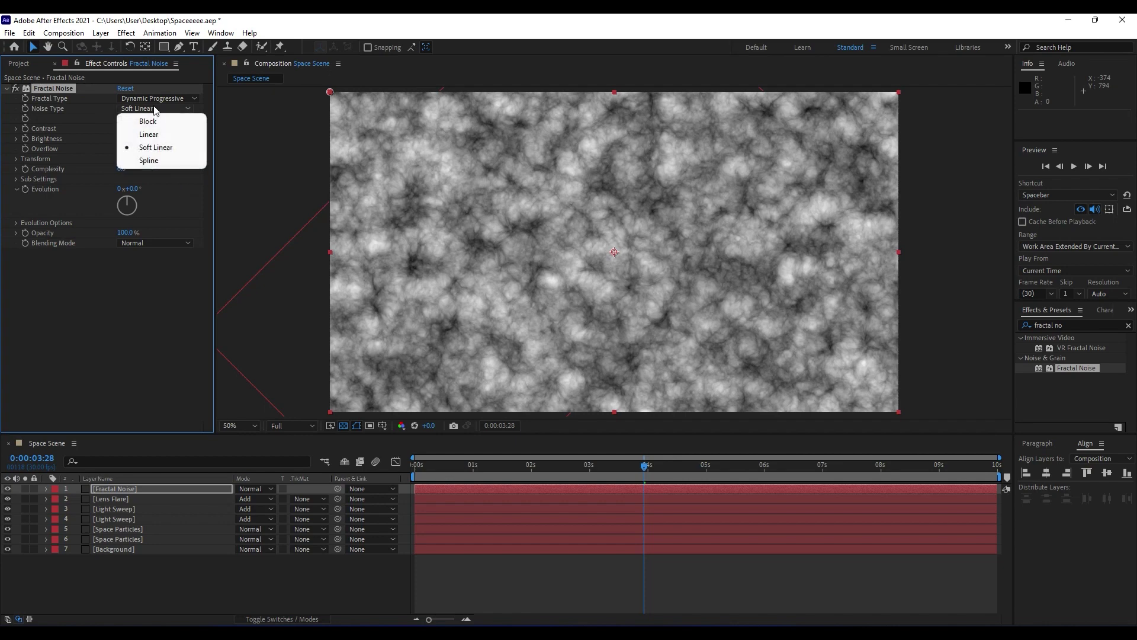
left_click(157, 161)
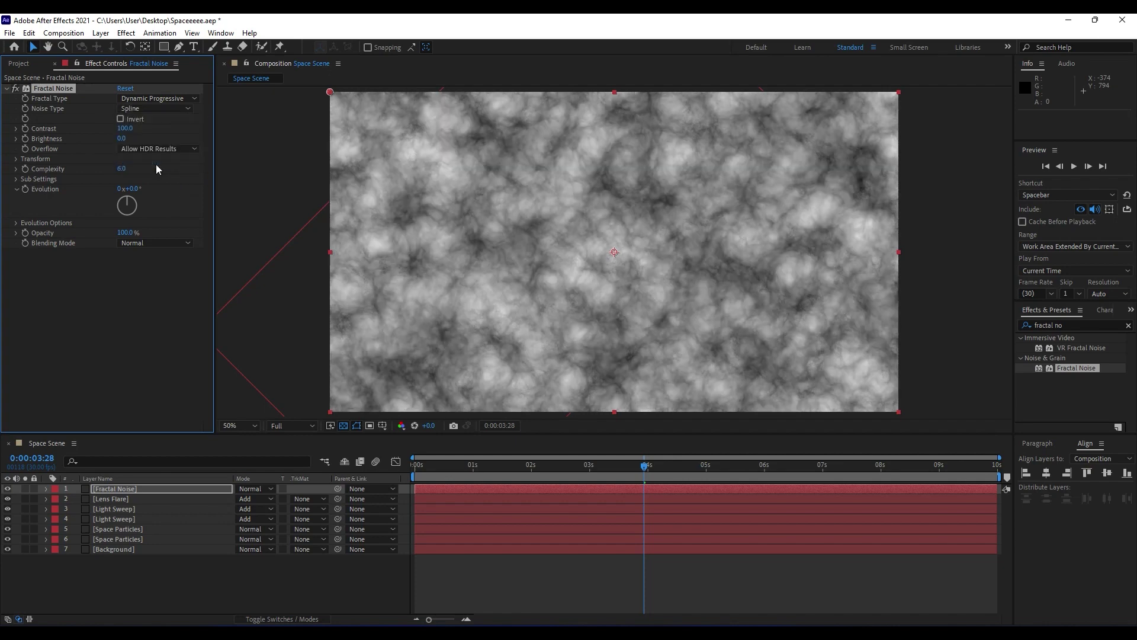
Set the Fractal Noise effect's contrast to 120 and its brightness to -60
left_click(125, 130)
type("120")
left_click(136, 297)
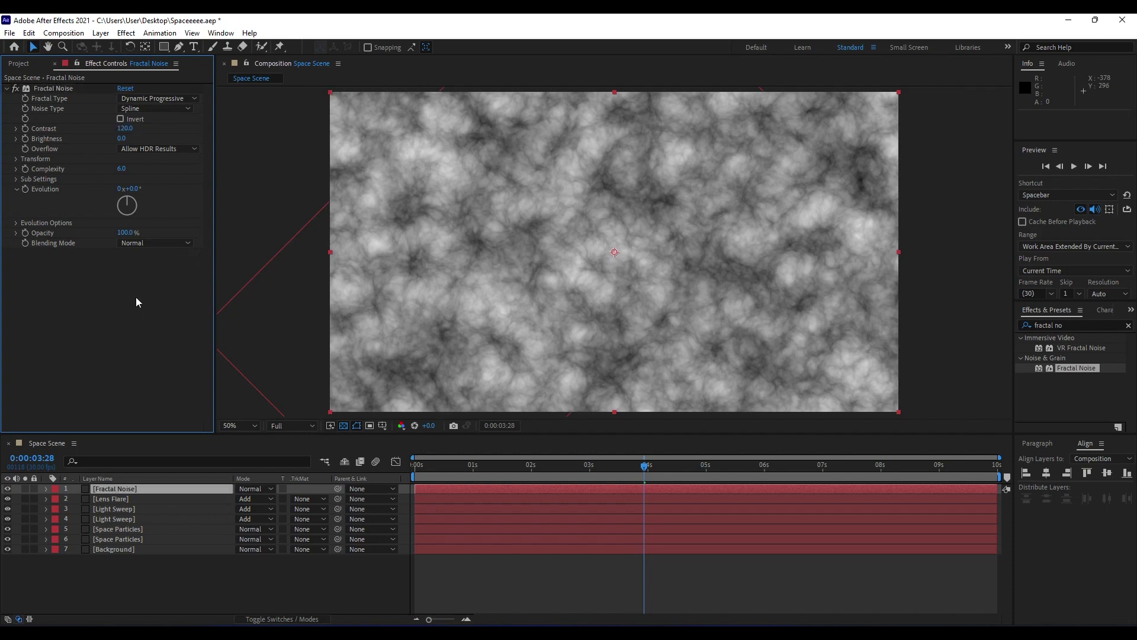
left_click(122, 138)
type("-60")
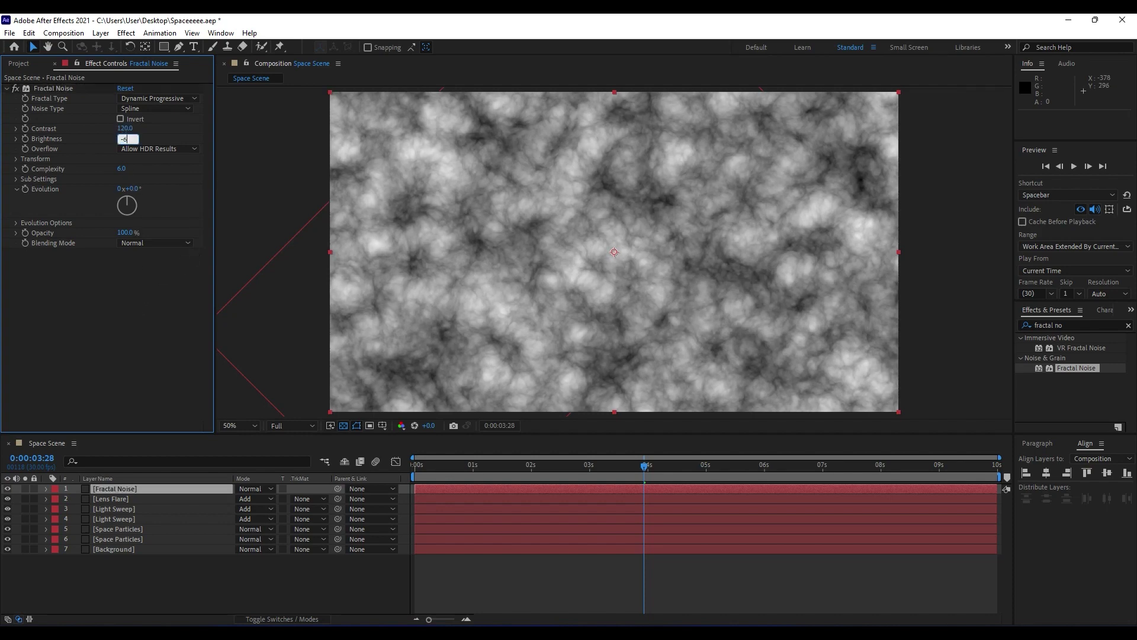
left_click(108, 361)
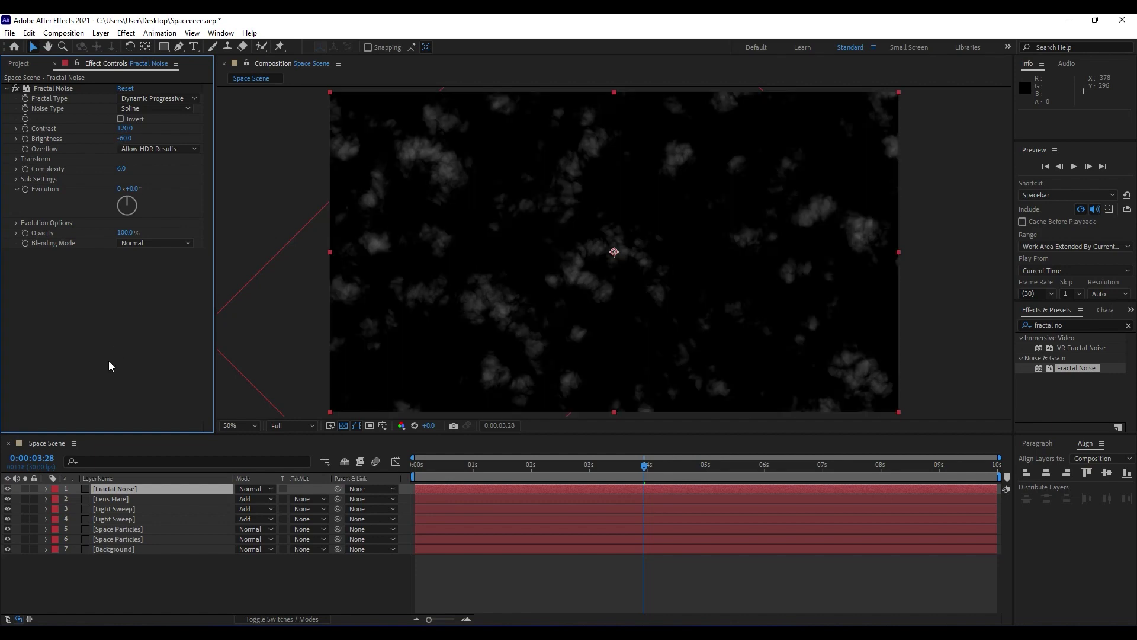
Set the Fractal Noise effect's complexity to 3 and its uniform transform scale to 185
left_click(121, 170)
type("3")
key("Return")
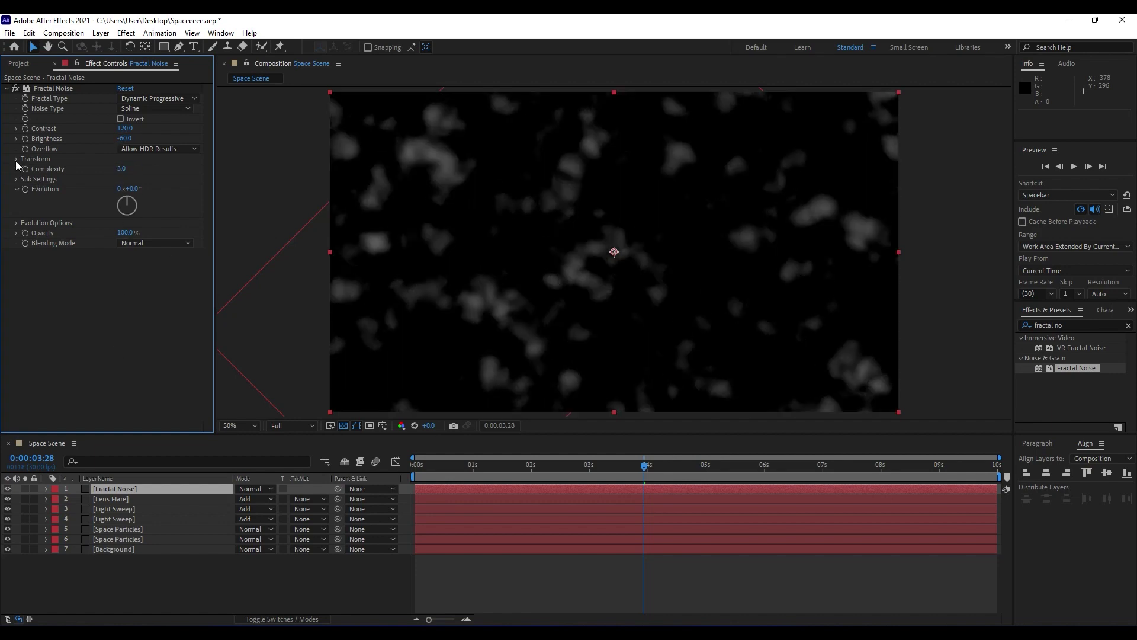
left_click(16, 160)
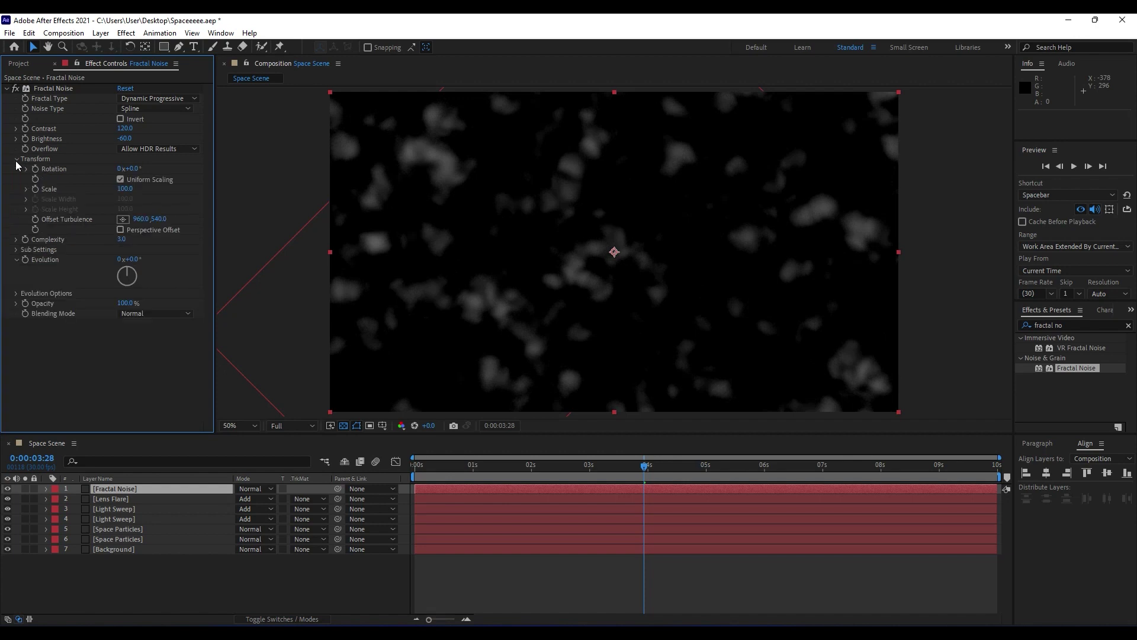
left_click(125, 189)
type("185")
key("Return")
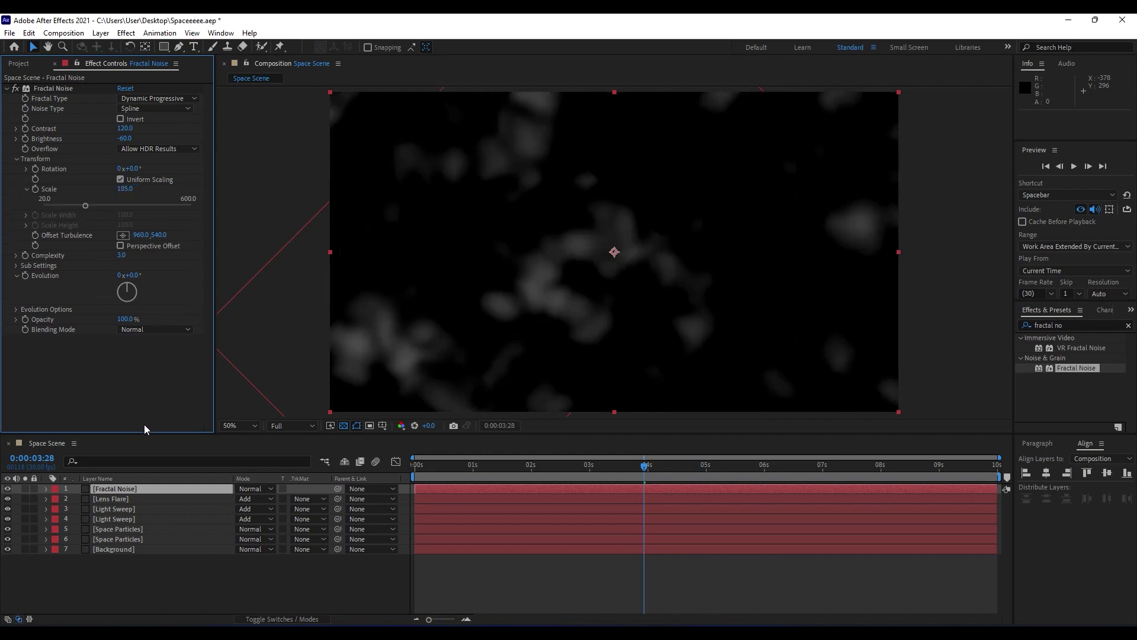
Set the Fractal Noise effect's rotation to 102° and the Fractal Noise layer's blending mode to Screen
left_click_drag(137, 169, 222, 191)
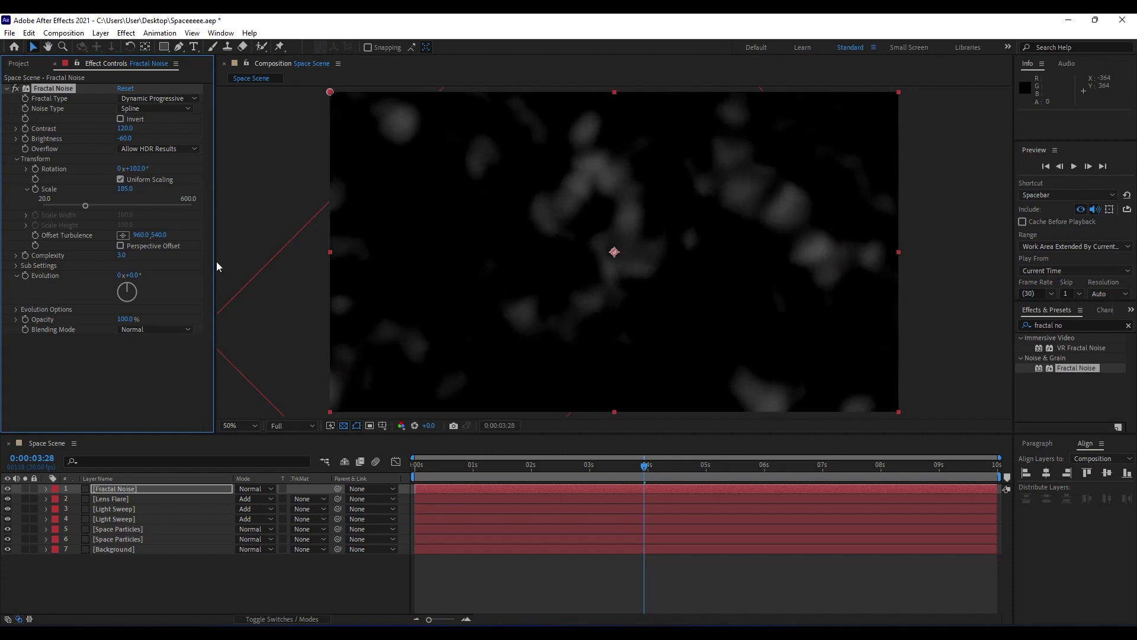
left_click(244, 490)
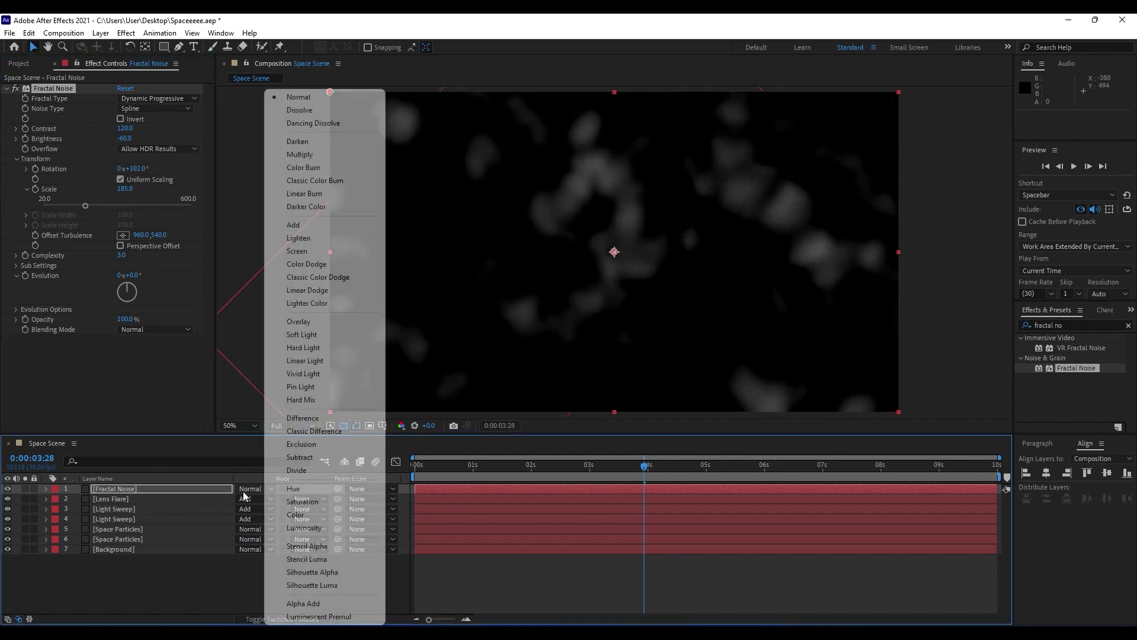
left_click(311, 254)
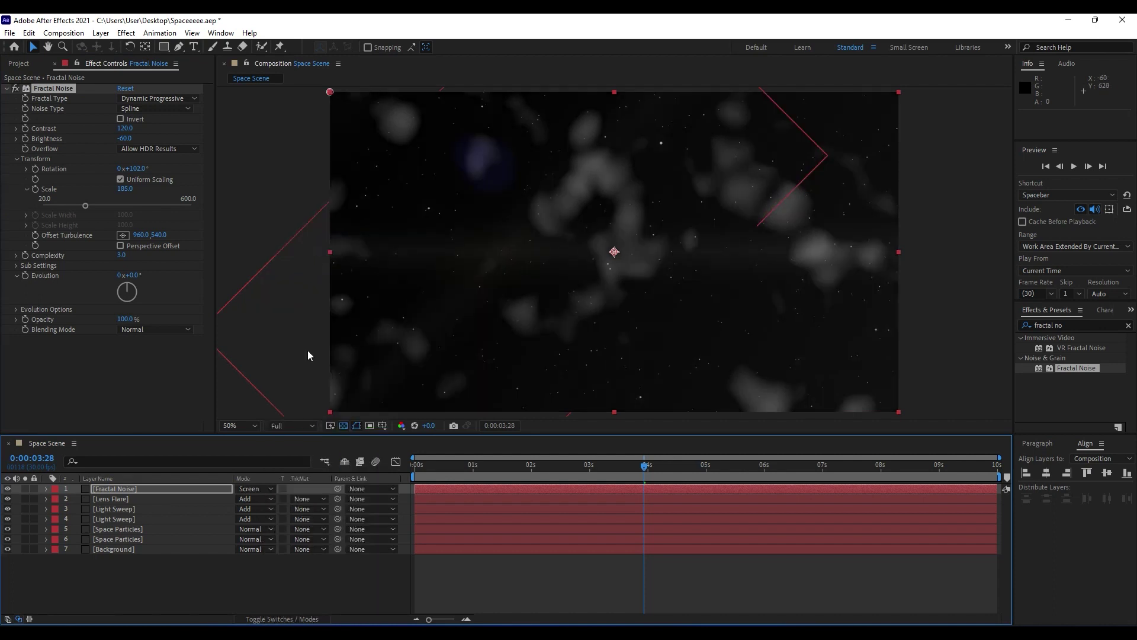
Lower the Fractal Noise layer's opacity to 16% and deselect the layer
key("t")
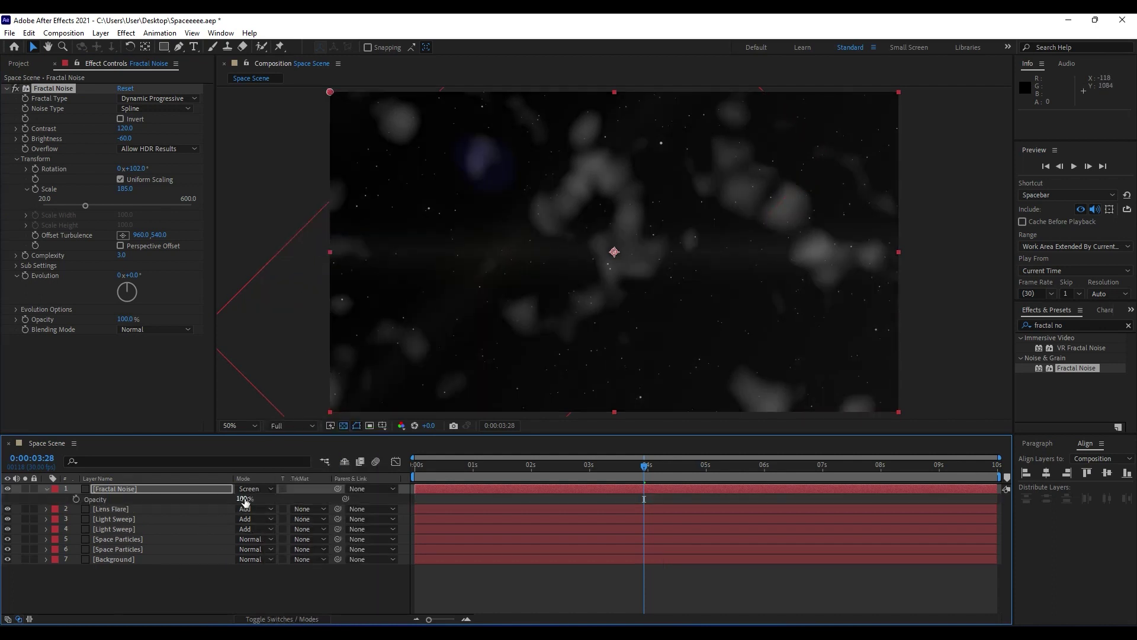
left_click_drag(246, 500, 195, 499)
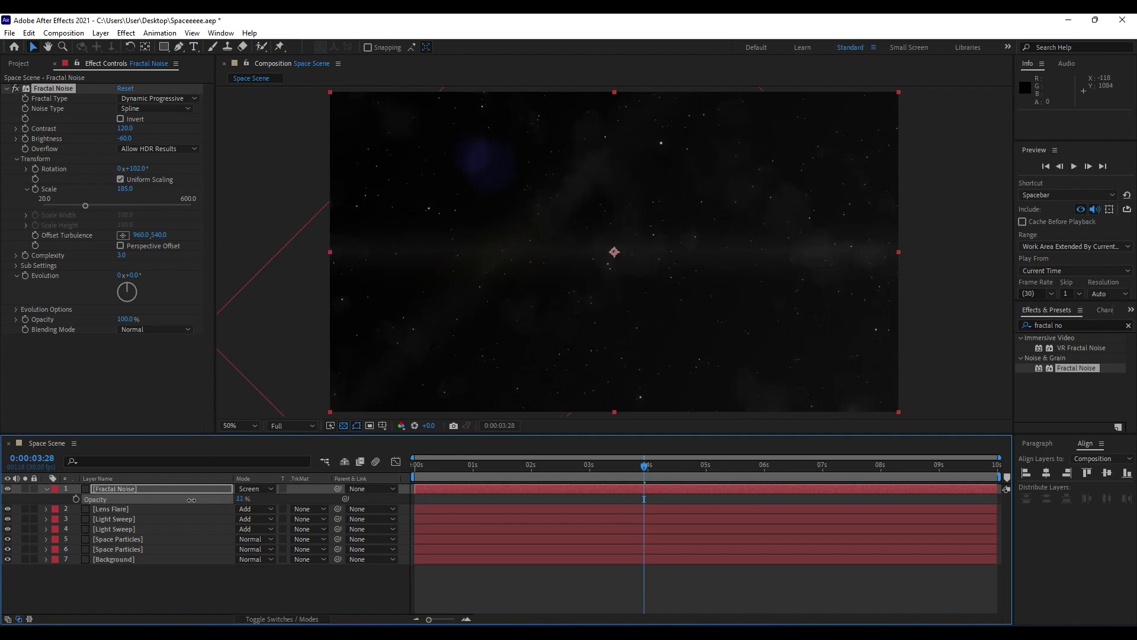
left_click_drag(192, 500, 193, 500)
key("F2")
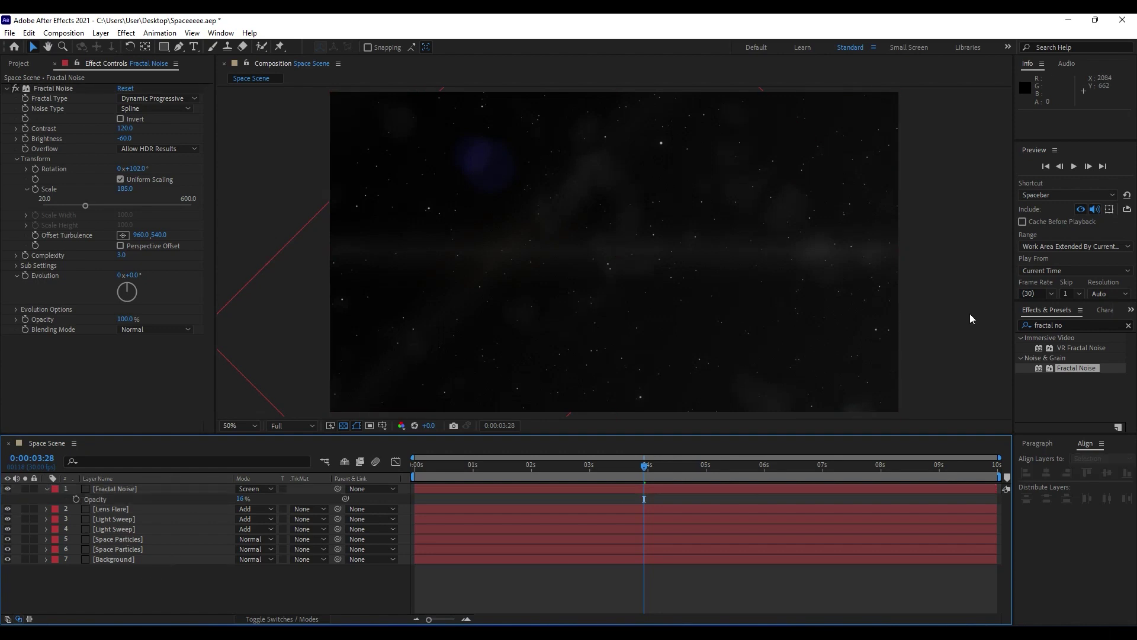
Find the Tritone effect and apply it to the Fractal Noise layer below the Fractal Noise effect
left_click(1064, 325)
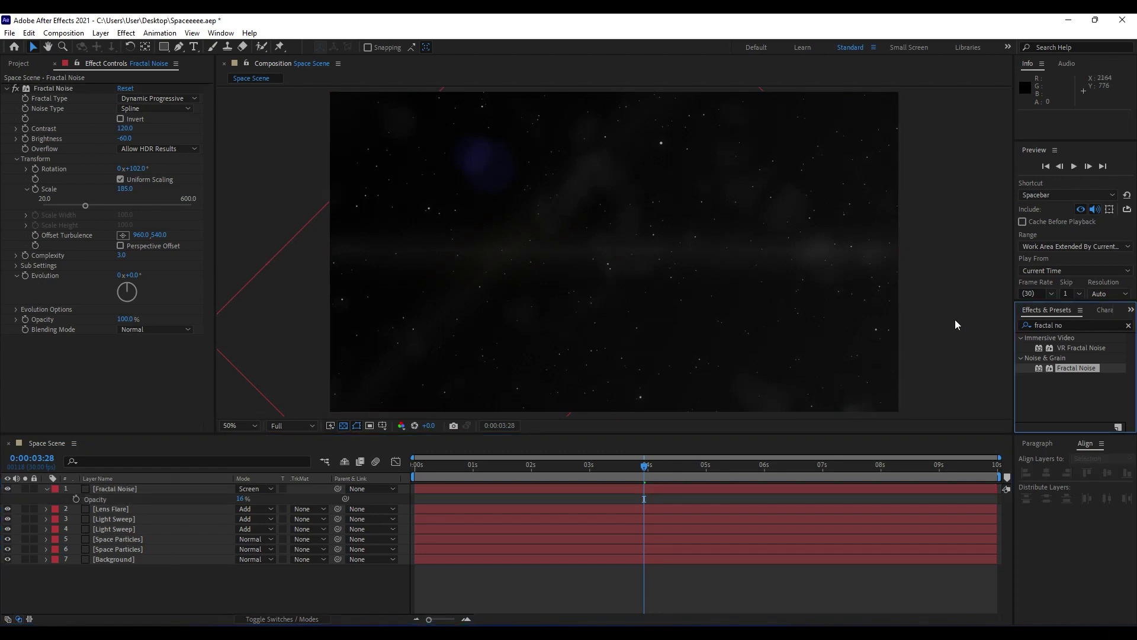
double_click(1080, 323)
type("t")
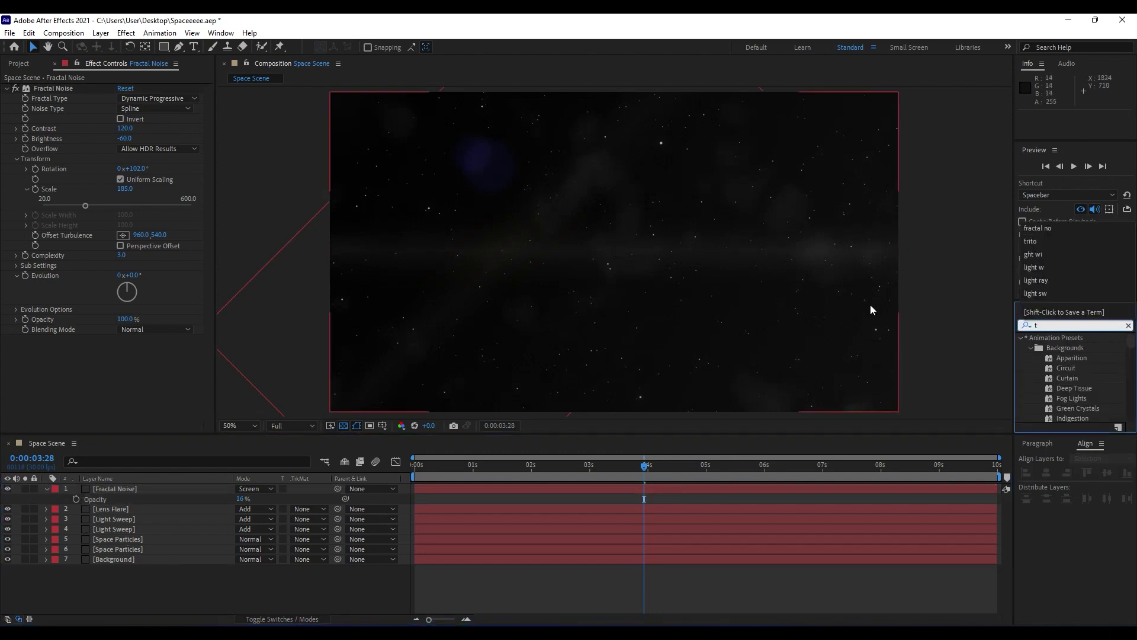
type("rito")
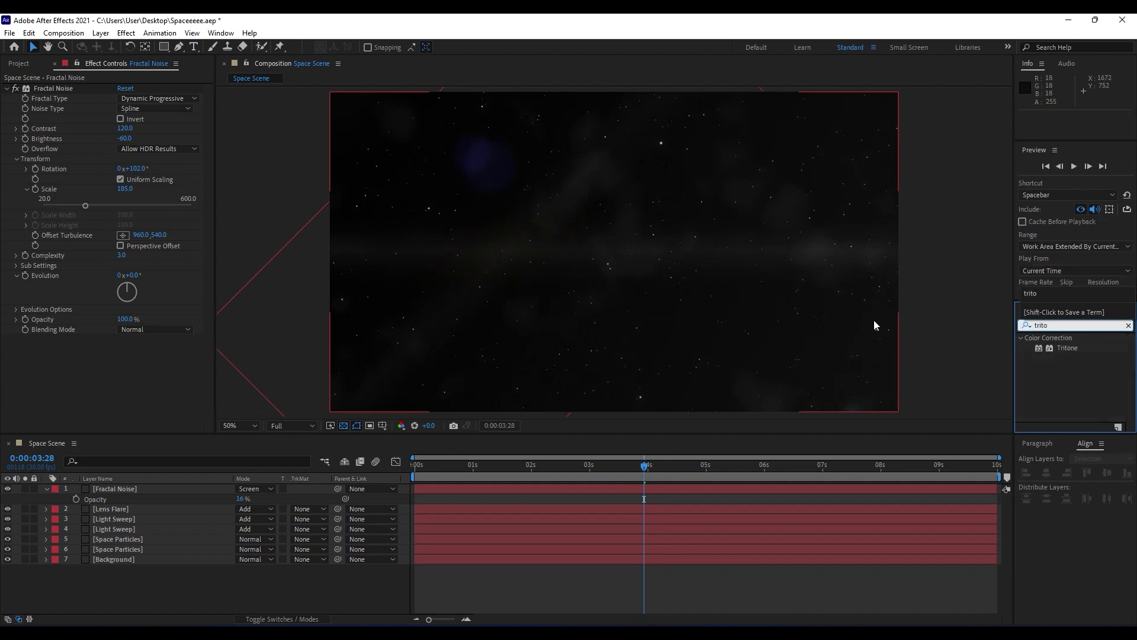
left_click(12, 95)
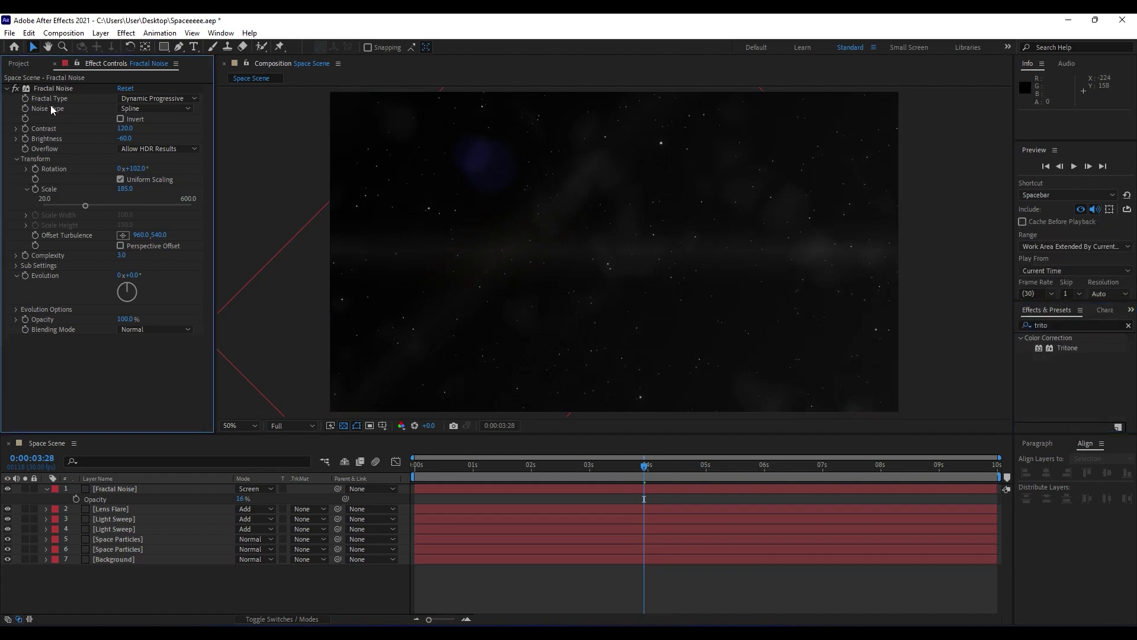
left_click(7, 89)
left_click_drag(1057, 348, 94, 209)
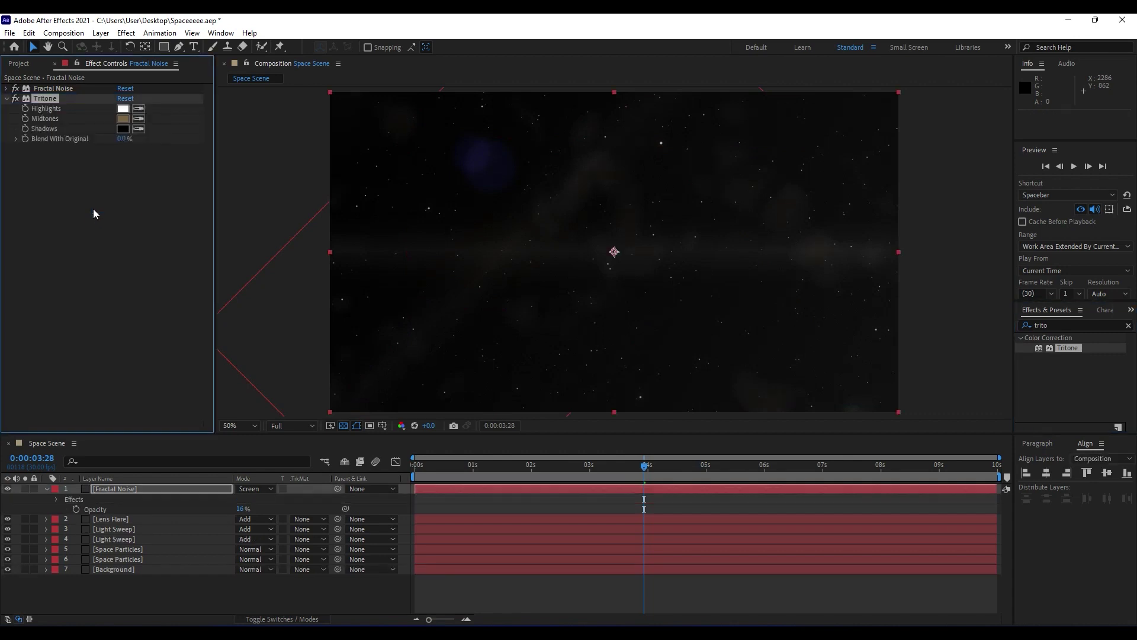
Set the Tritone effect's midtones to blue 0060FF and move the current time to 0:00:02:18
left_click(122, 119)
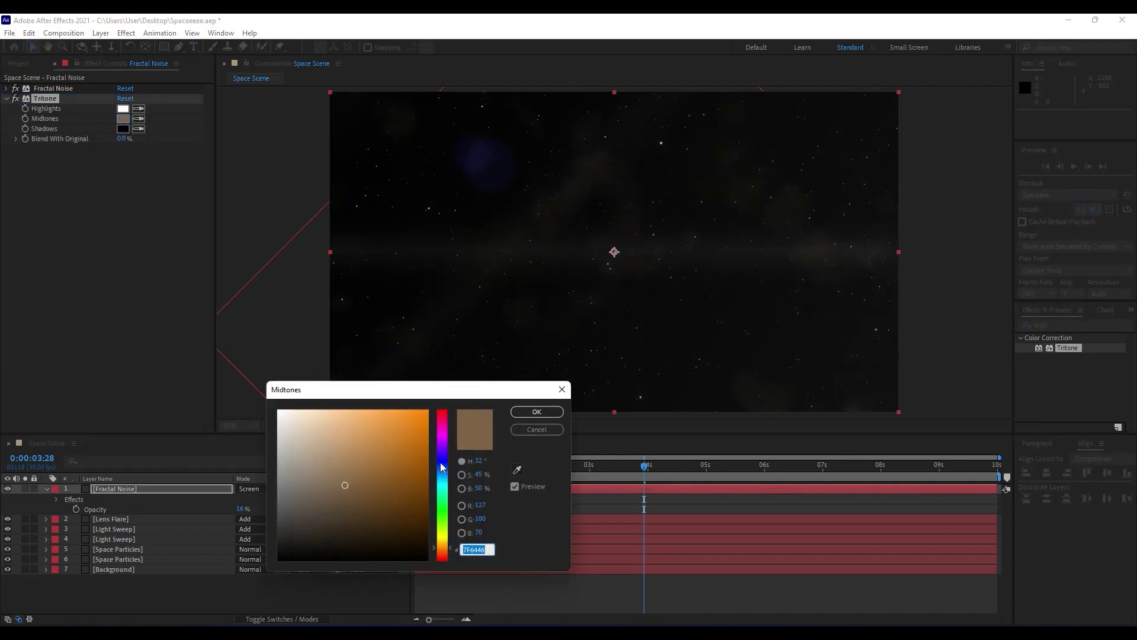
left_click_drag(443, 468, 424, 392)
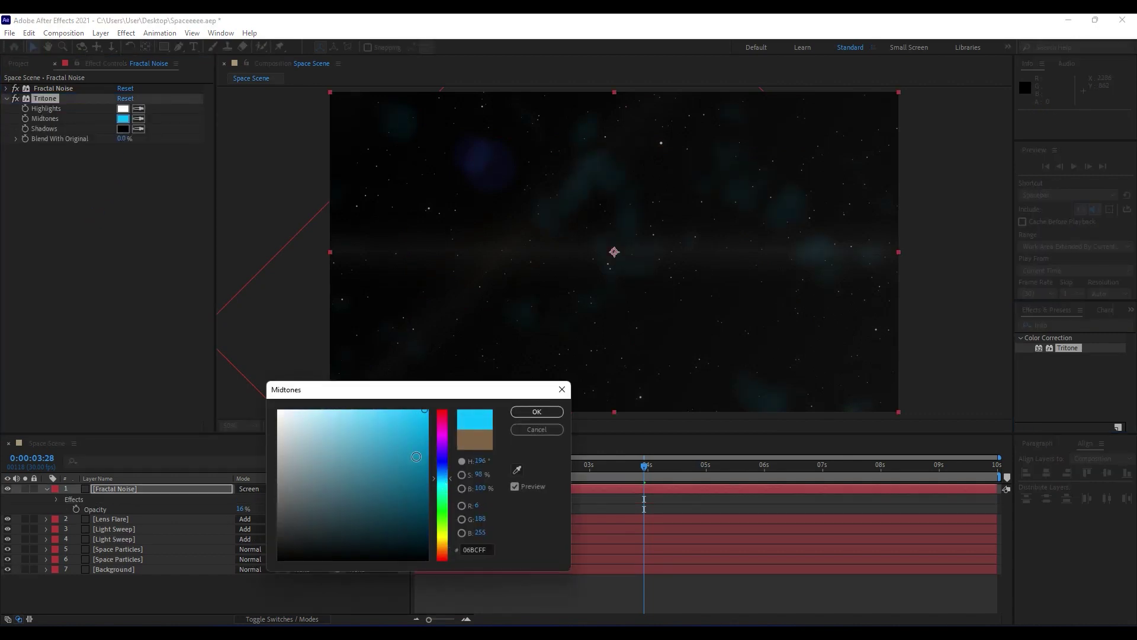
left_click_drag(446, 481, 434, 393)
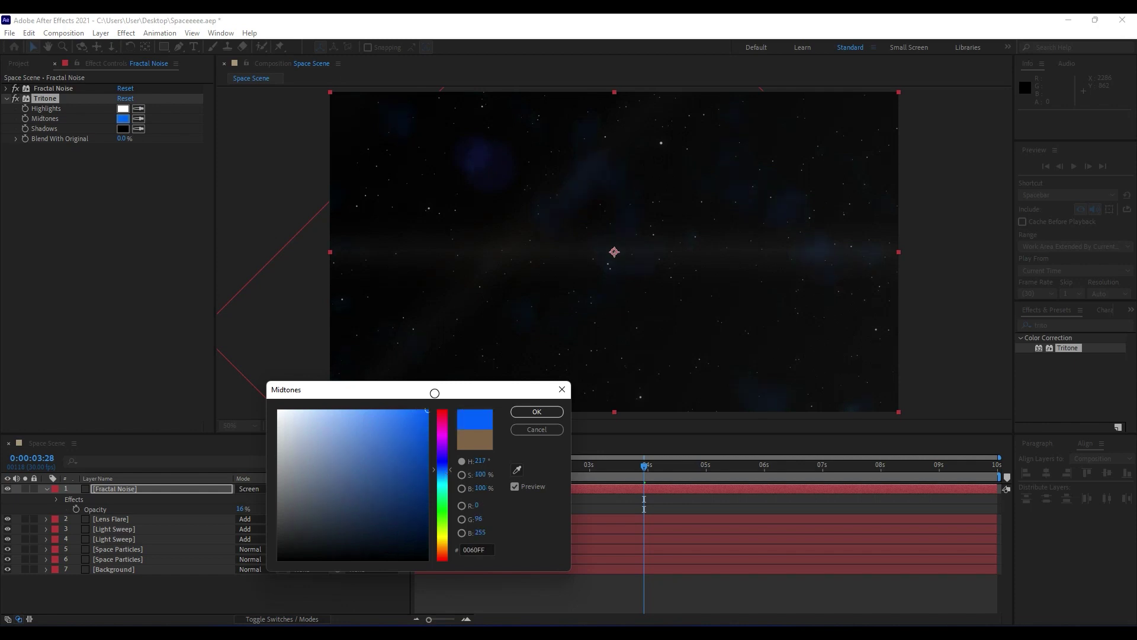
left_click(537, 413)
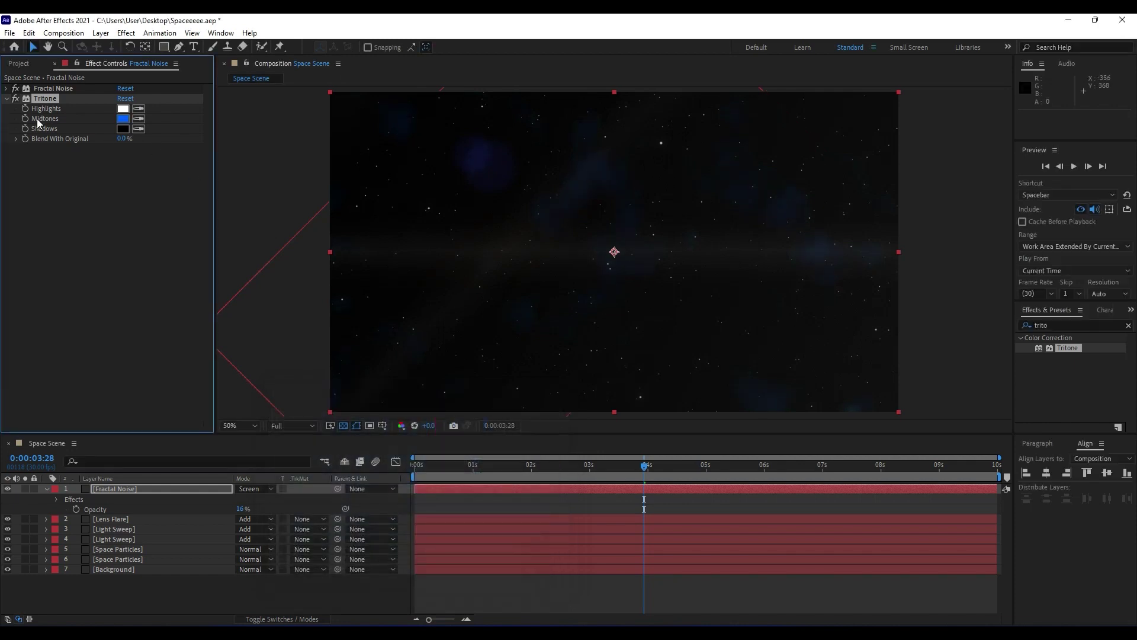
left_click(54, 63)
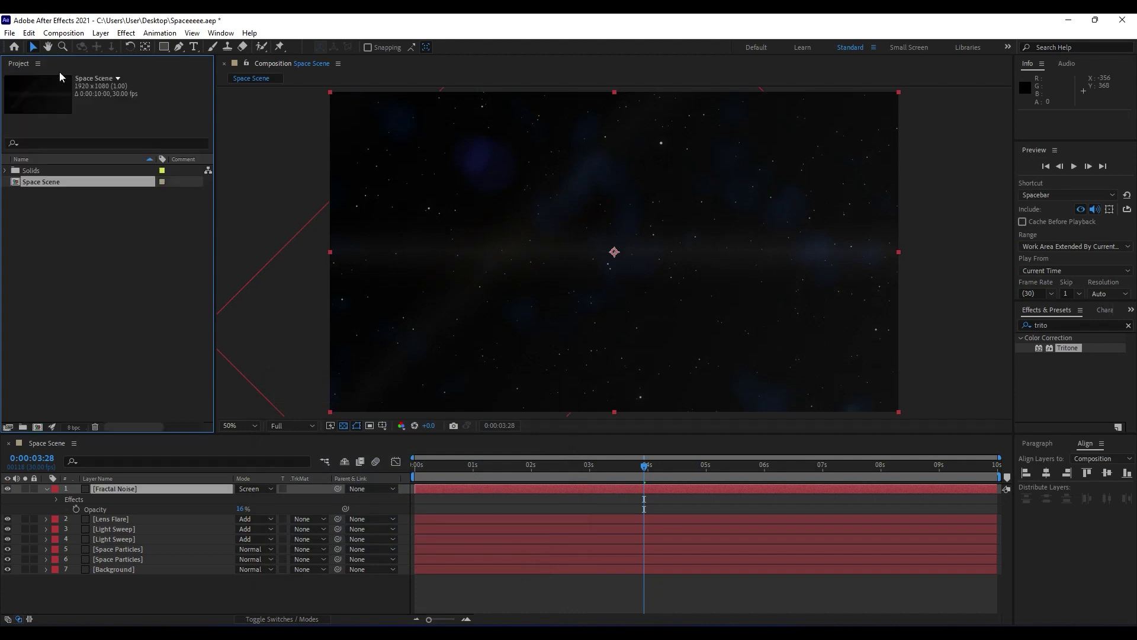
left_click_drag(480, 465, 566, 475)
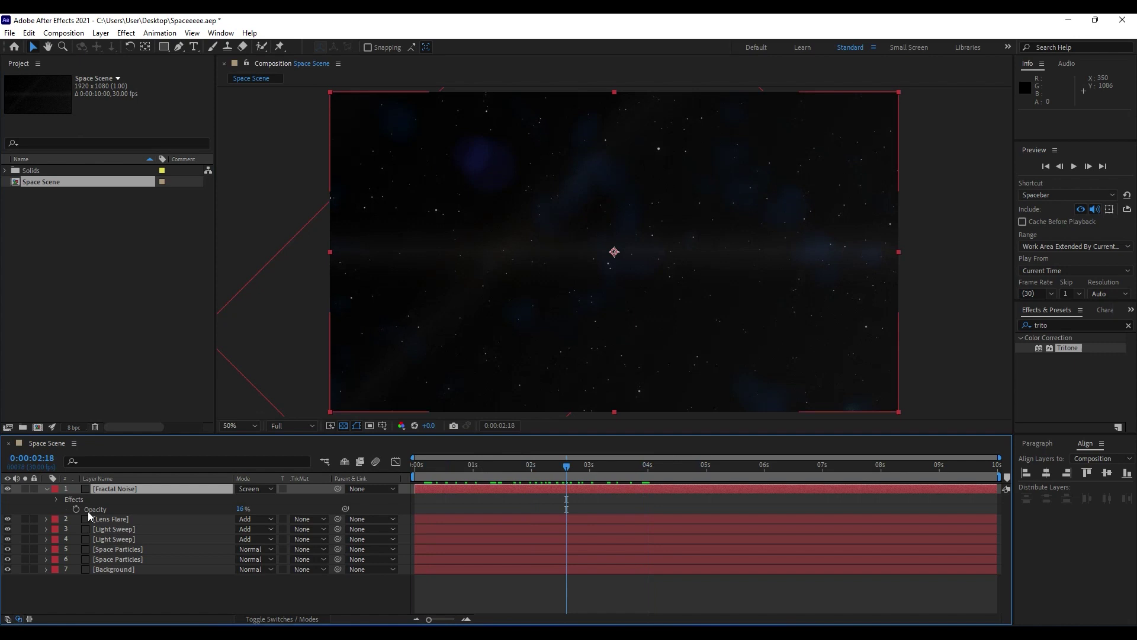
left_click(47, 488)
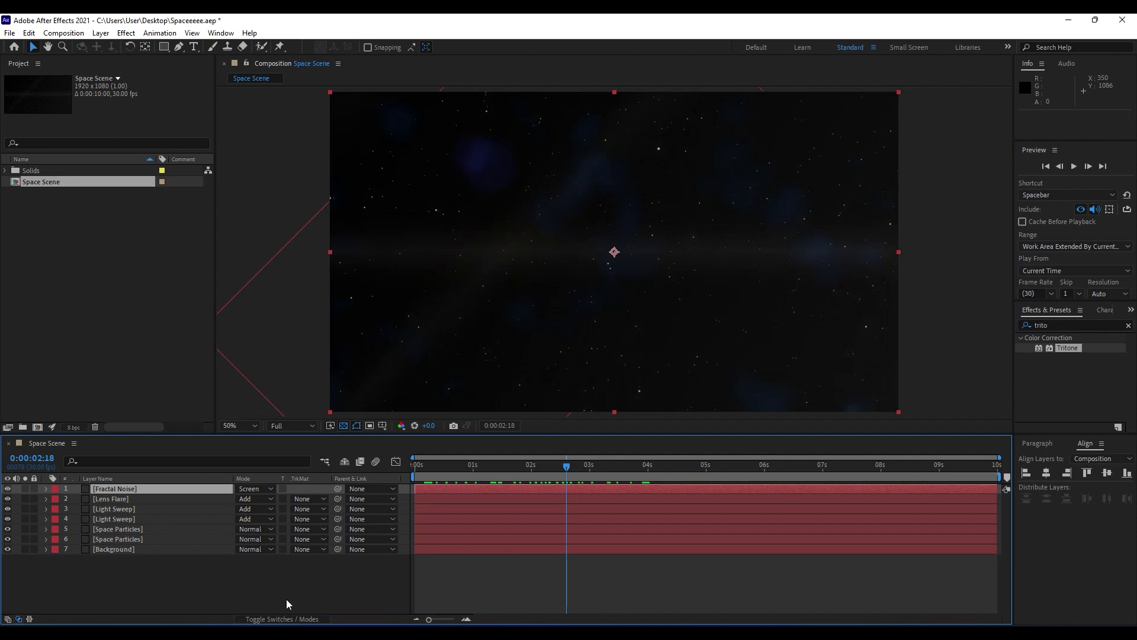
Create a new solid layer named Light Wipe at the composition's size
right_click(221, 589)
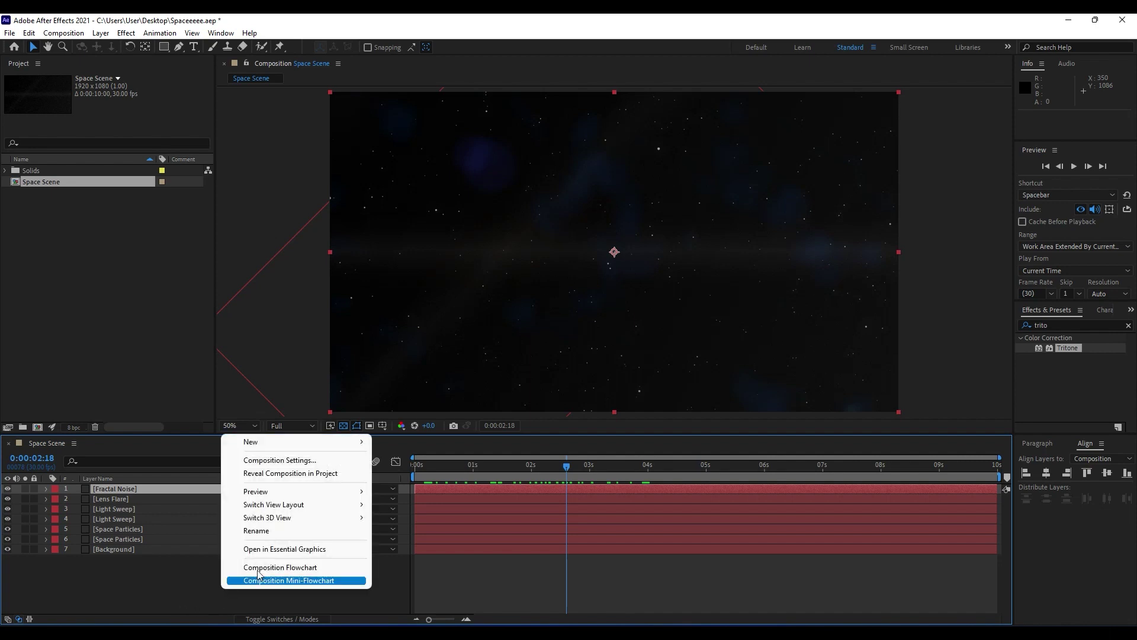
mouse_move(275, 448)
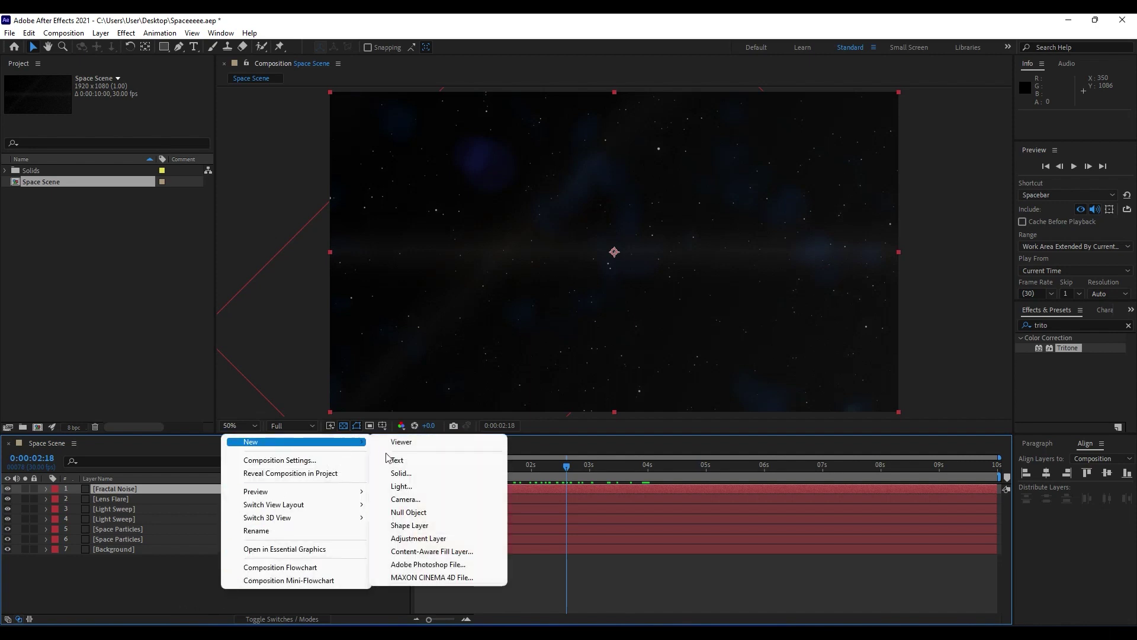
left_click(413, 472)
type("Li")
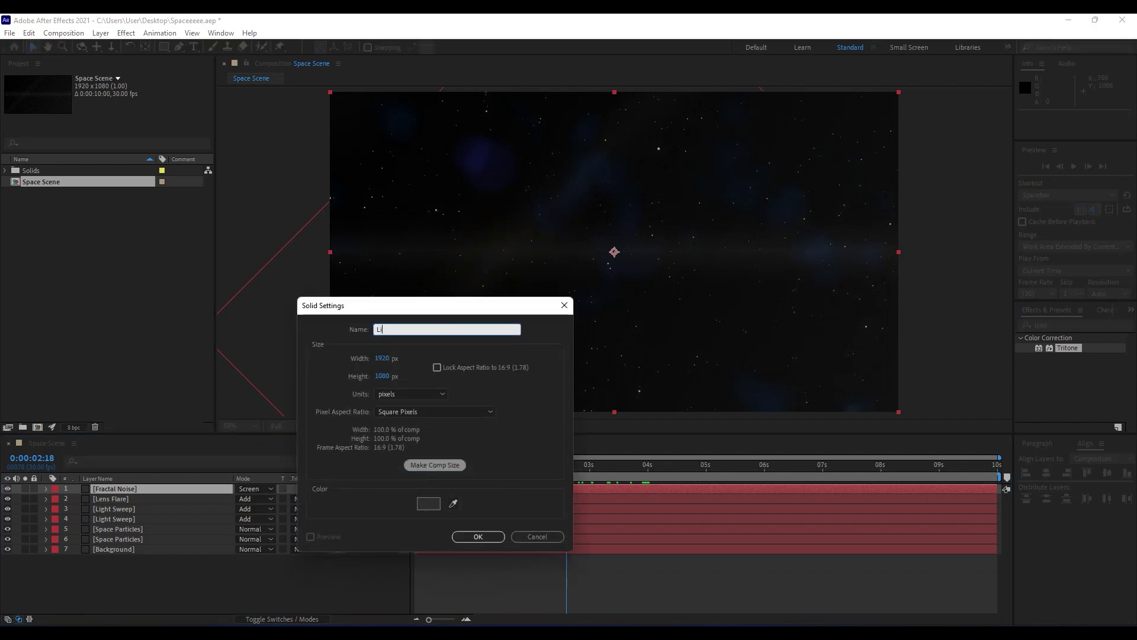
type("ght Wipe")
left_click(481, 536)
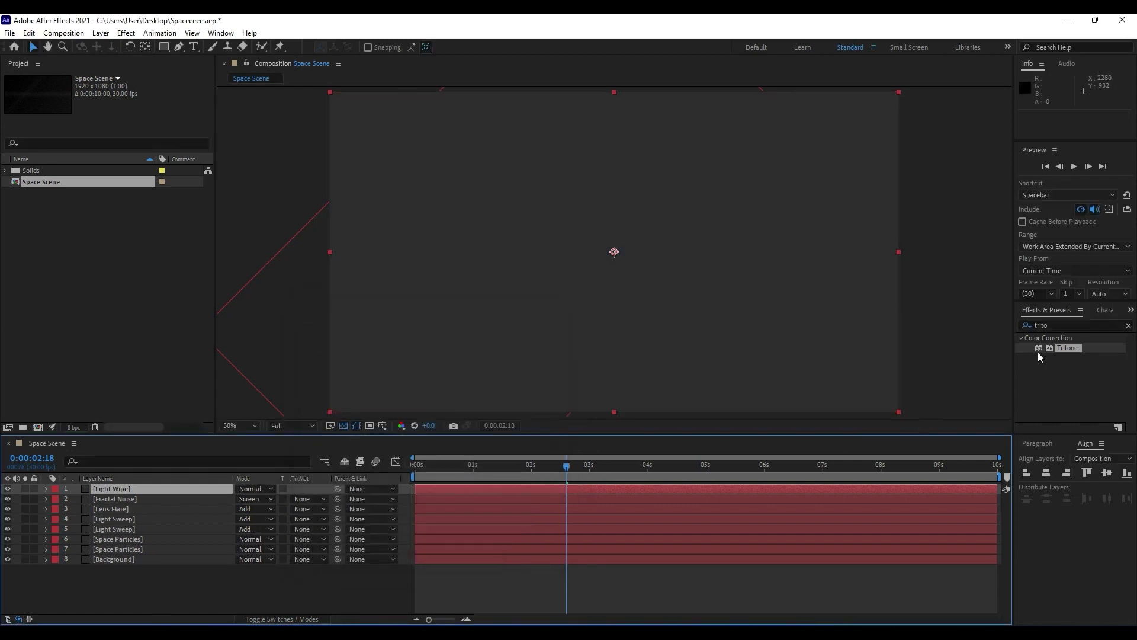
Find the CC Light Wipe transition effect and apply it to the Light Wipe layer
left_click(1068, 324)
type("li")
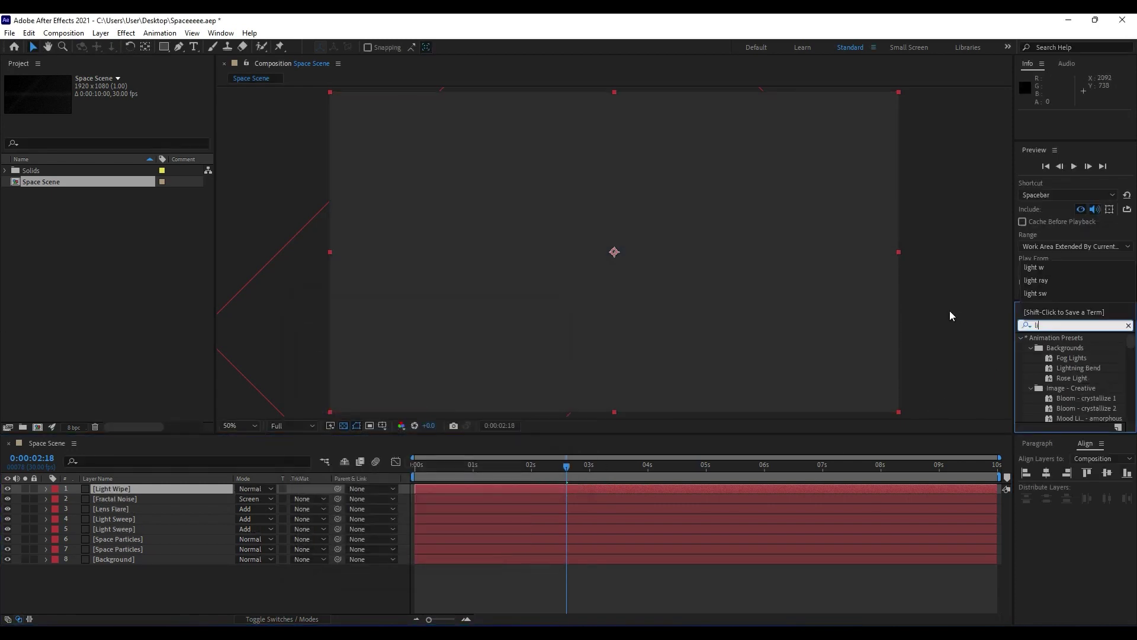
type("ght wip")
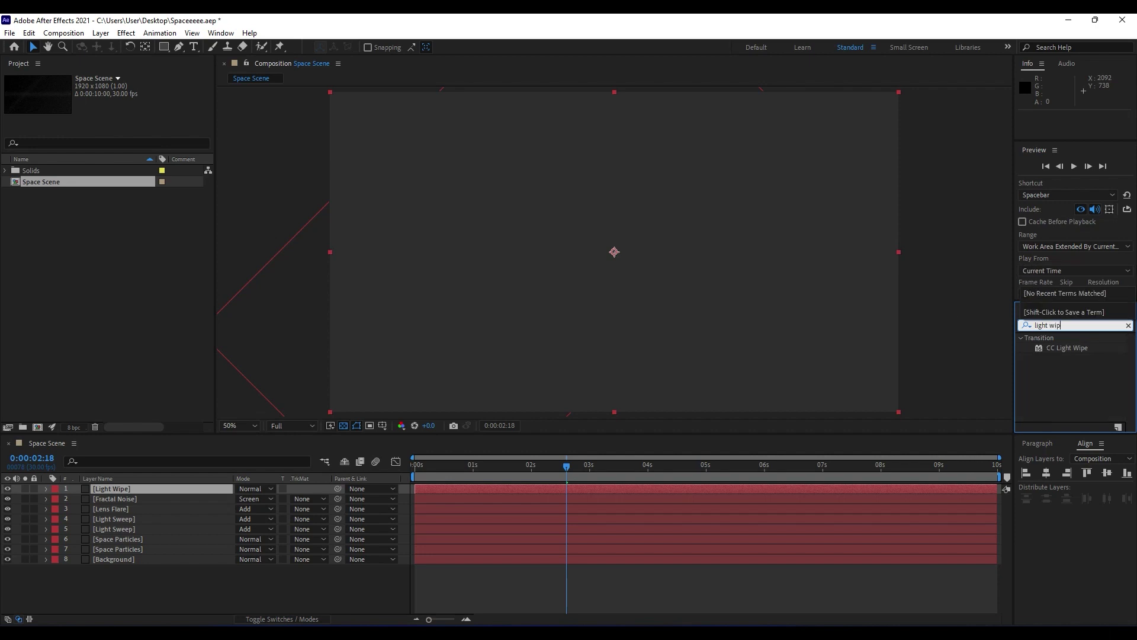
left_click_drag(1066, 347, 175, 488)
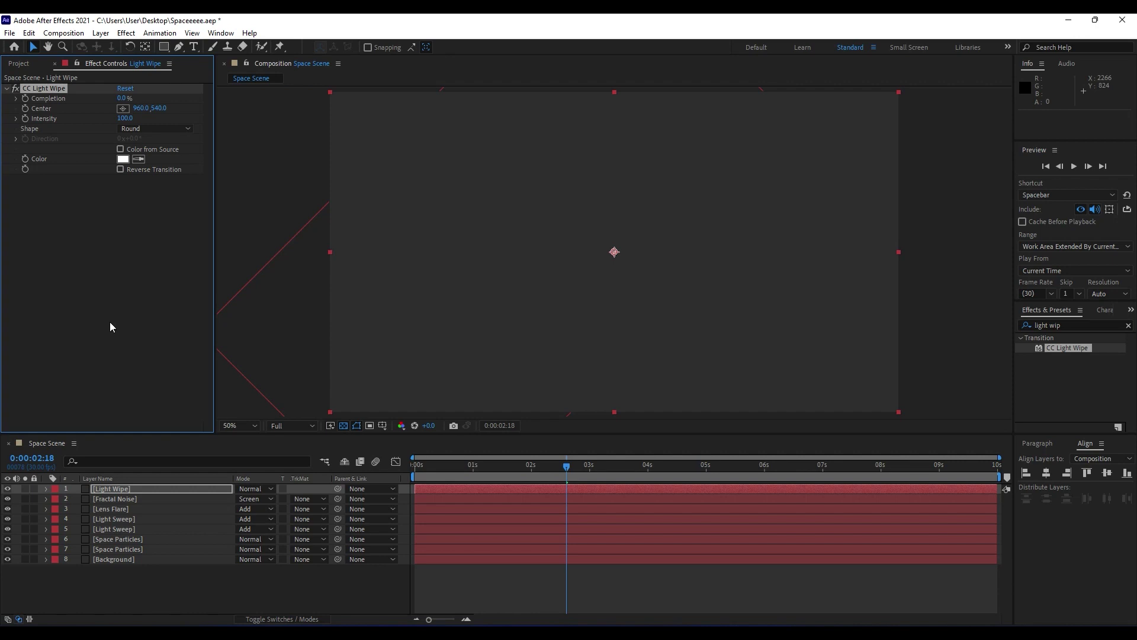
Set the CC Light Wipe effect's completion to 65% and its intensity to 50
left_click(120, 98)
type("65")
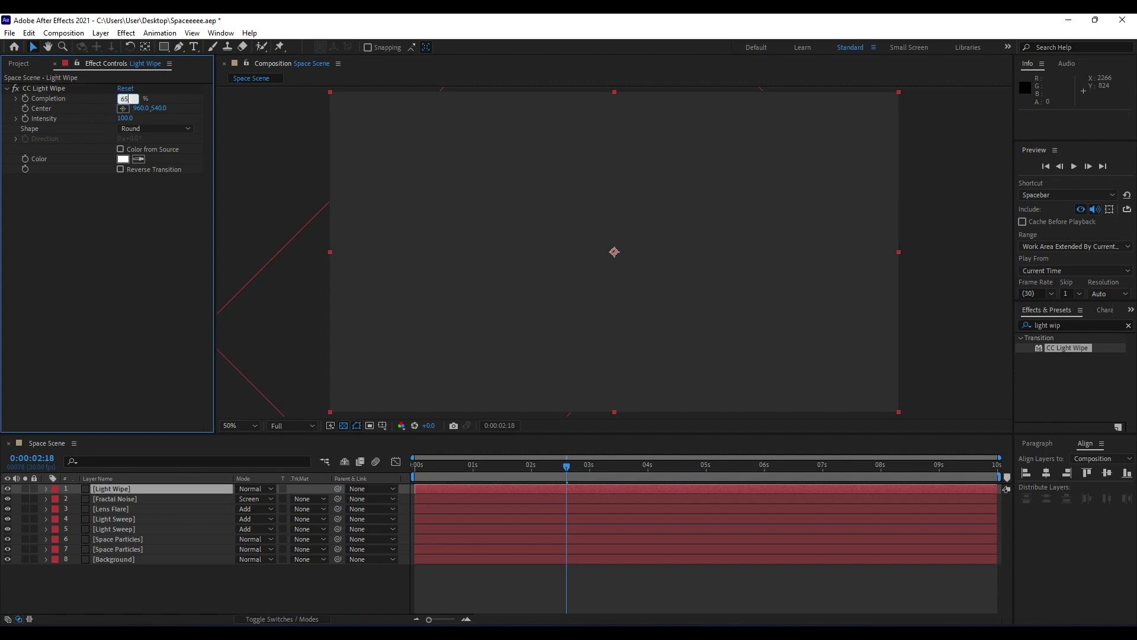
key("Return")
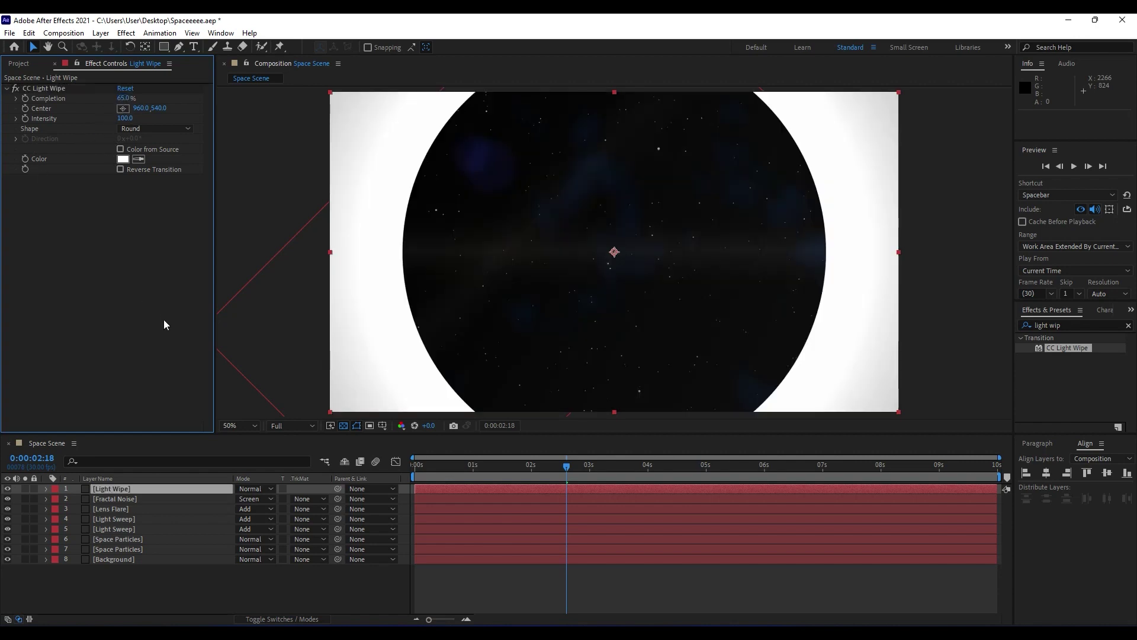
left_click(126, 118)
type("50")
key("Return")
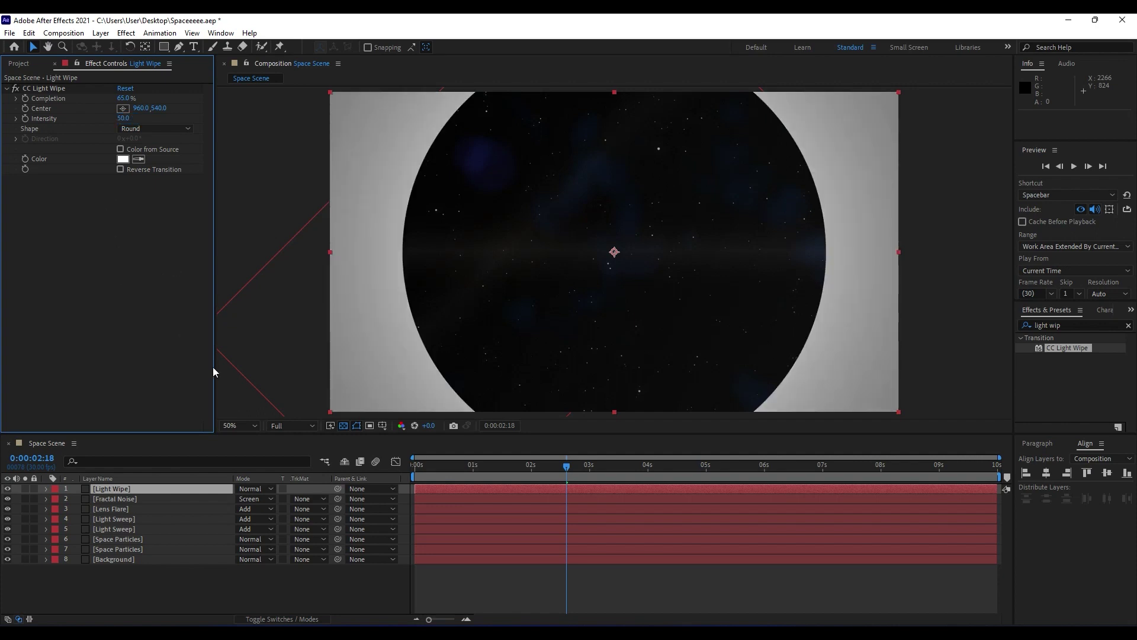
Apply the Gaussian Blur effect to the Light Wipe layer with a blurriness of 170
left_click(1075, 325)
type("gauss")
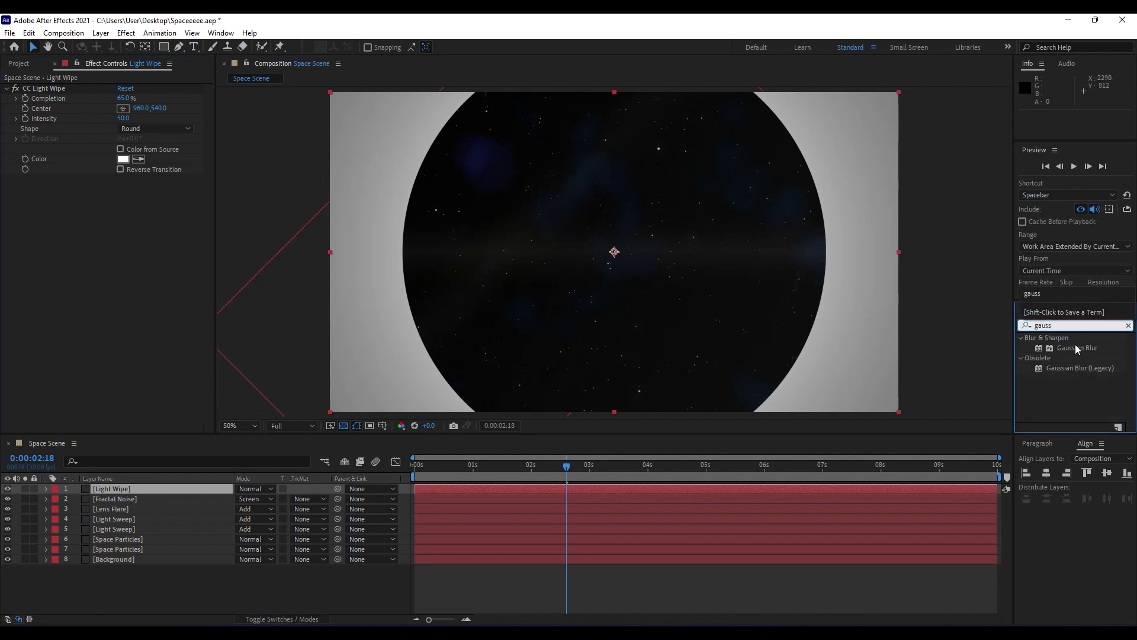
left_click_drag(1075, 347, 72, 141)
left_click(124, 189)
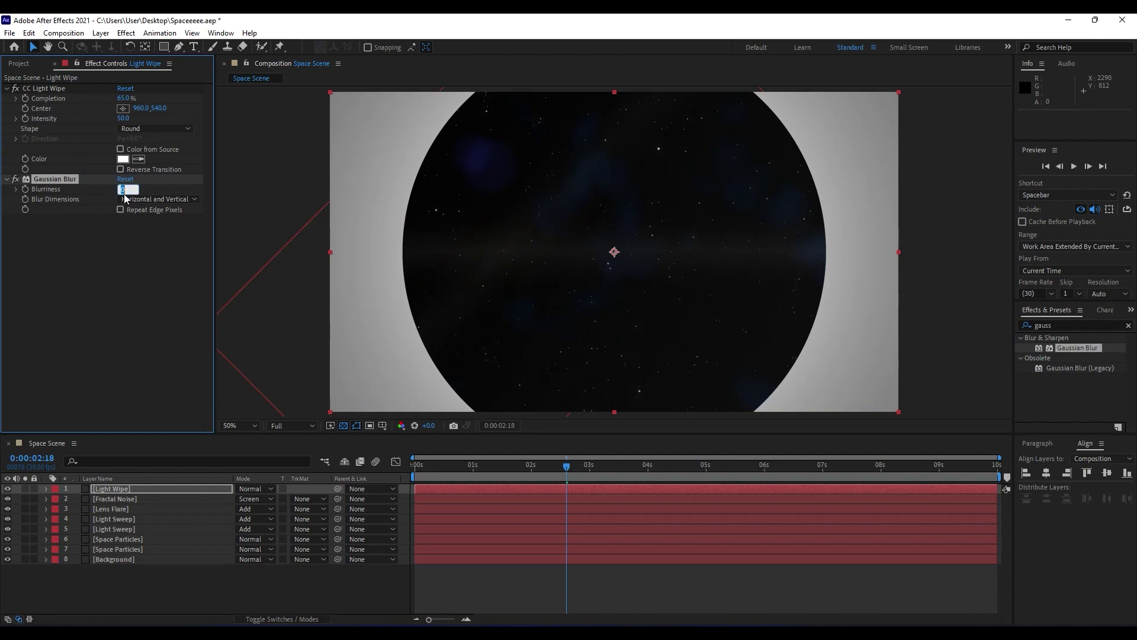
type("1710")
key("BackSpace")
key("BackSpace")
left_click(20, 281)
Scale the Light Wipe layer to 102%
left_click(124, 498)
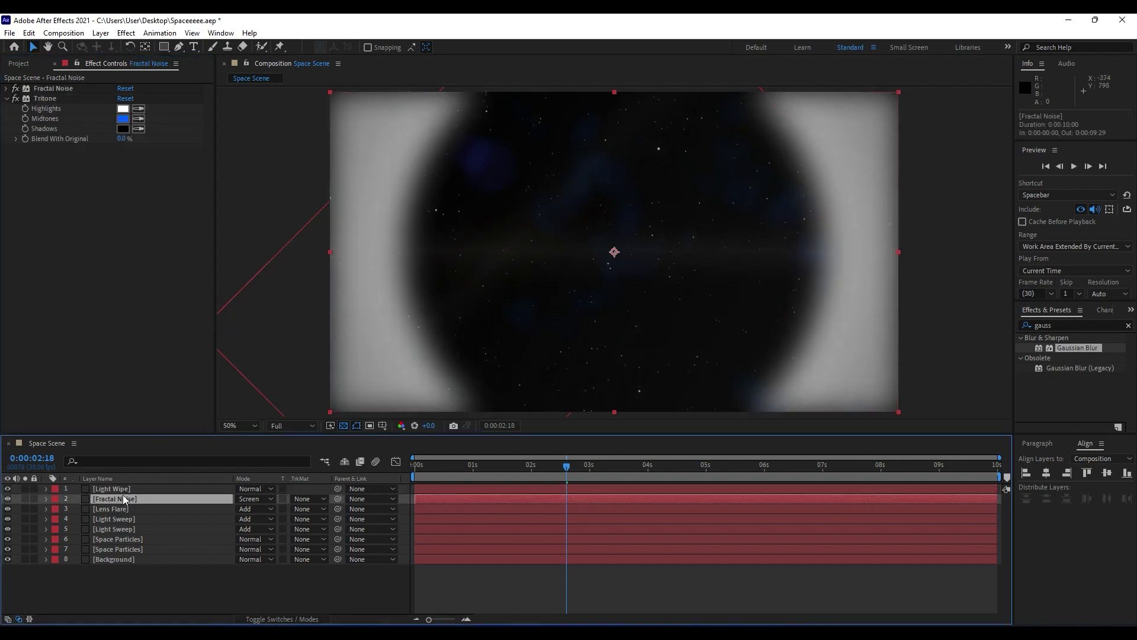
left_click(121, 490)
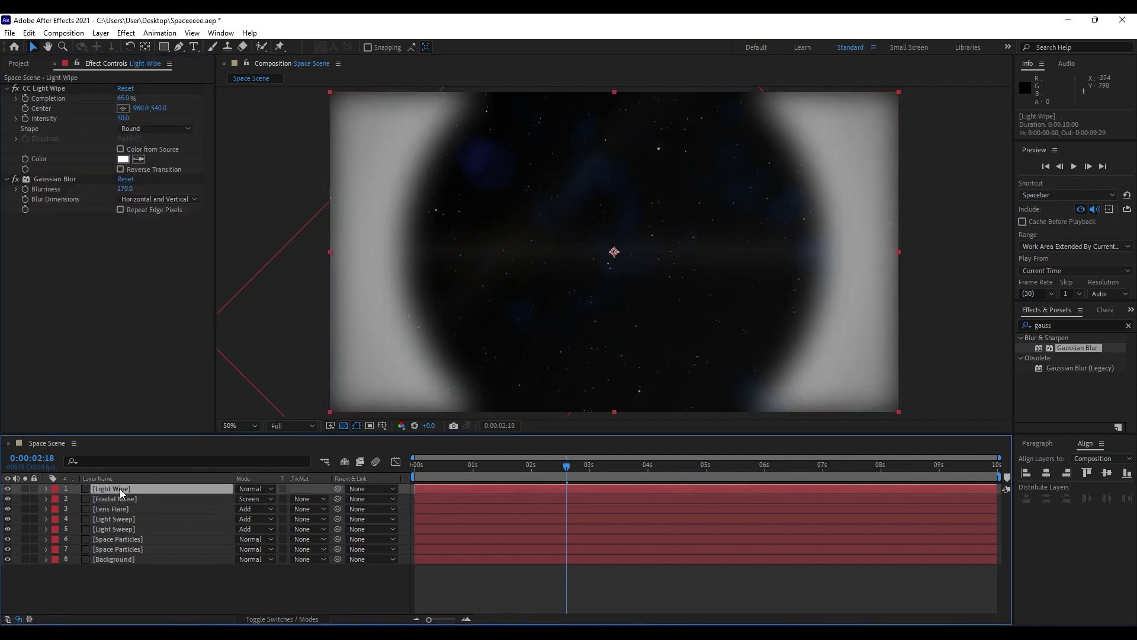
key("s")
left_click(254, 499)
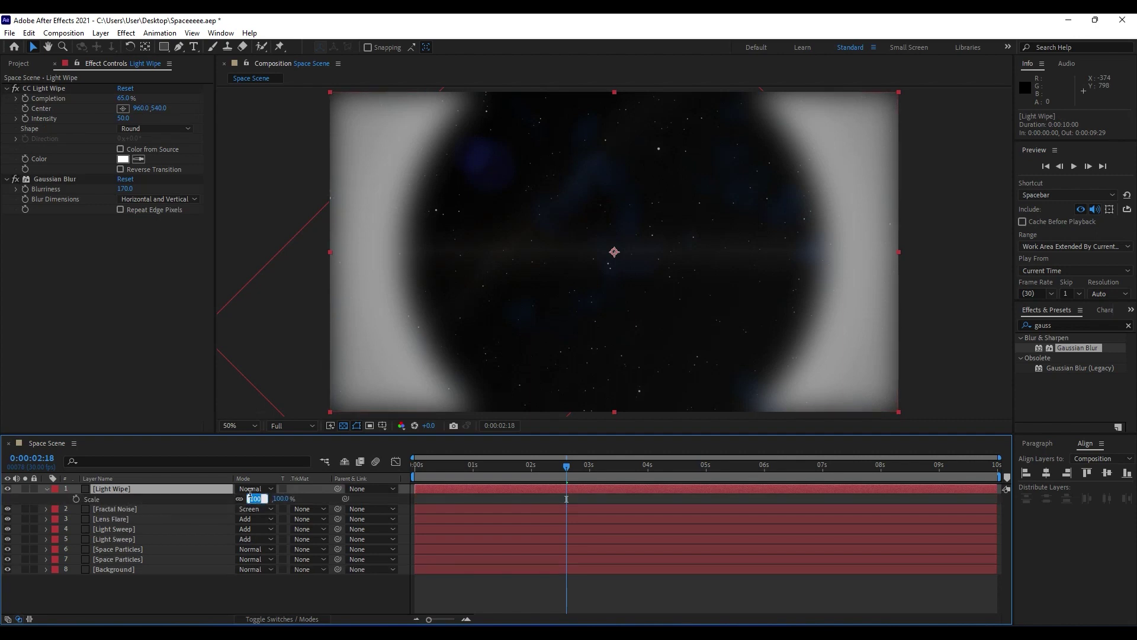
type("102")
left_click(195, 599)
scroll(551, 254, "down", 2)
scroll(624, 304, "up", 2)
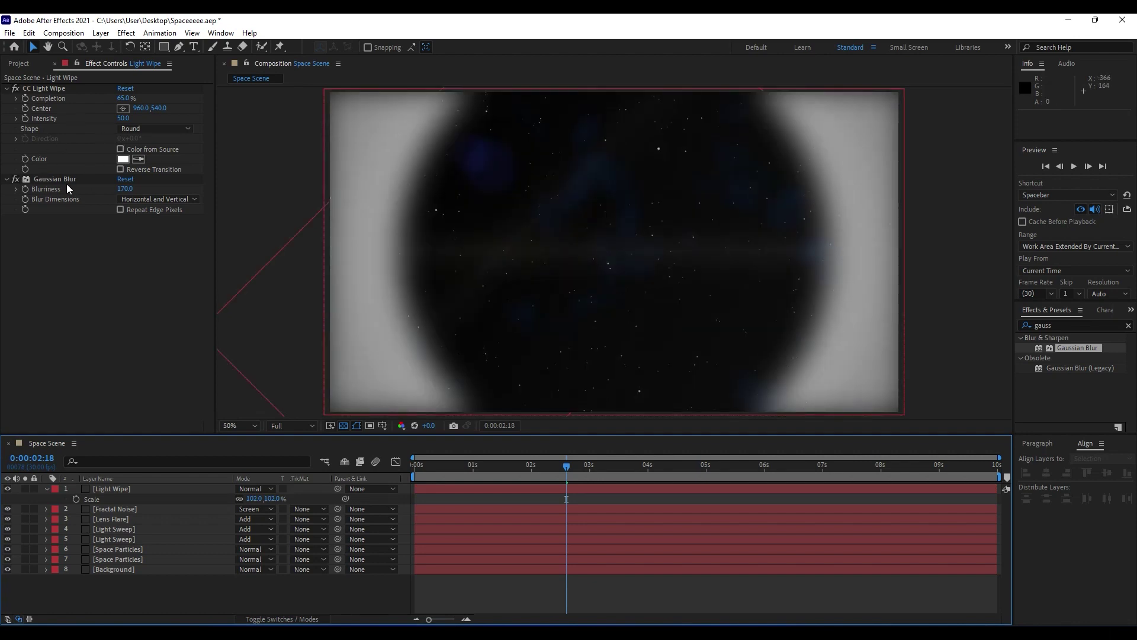
Change the Light Wipe layer's blending mode to Overlay
left_click(249, 488)
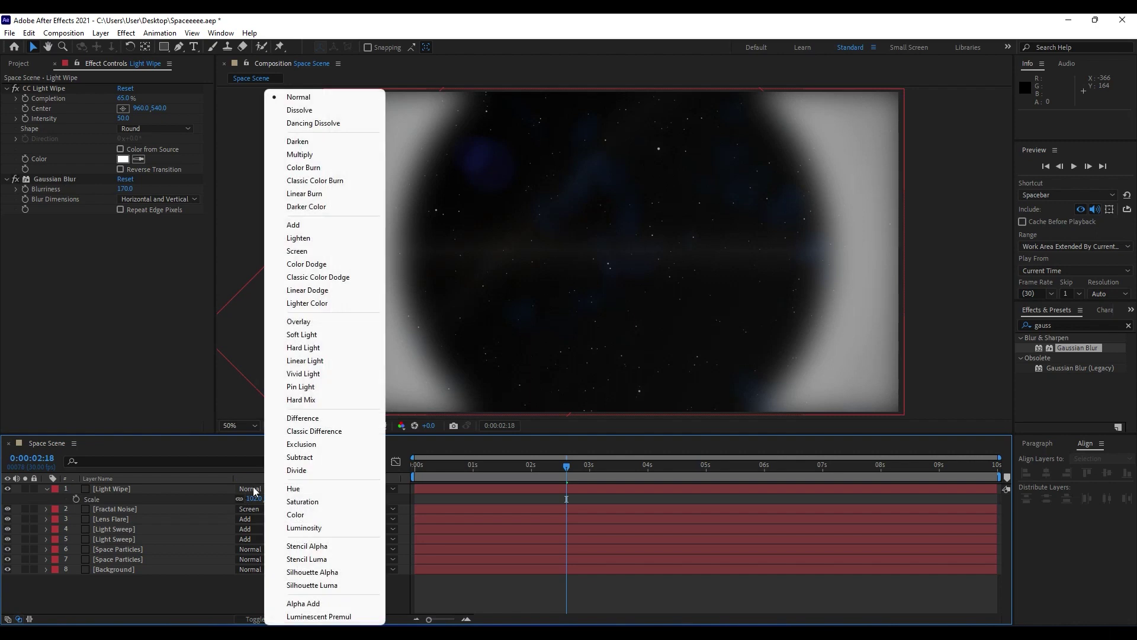
left_click(312, 323)
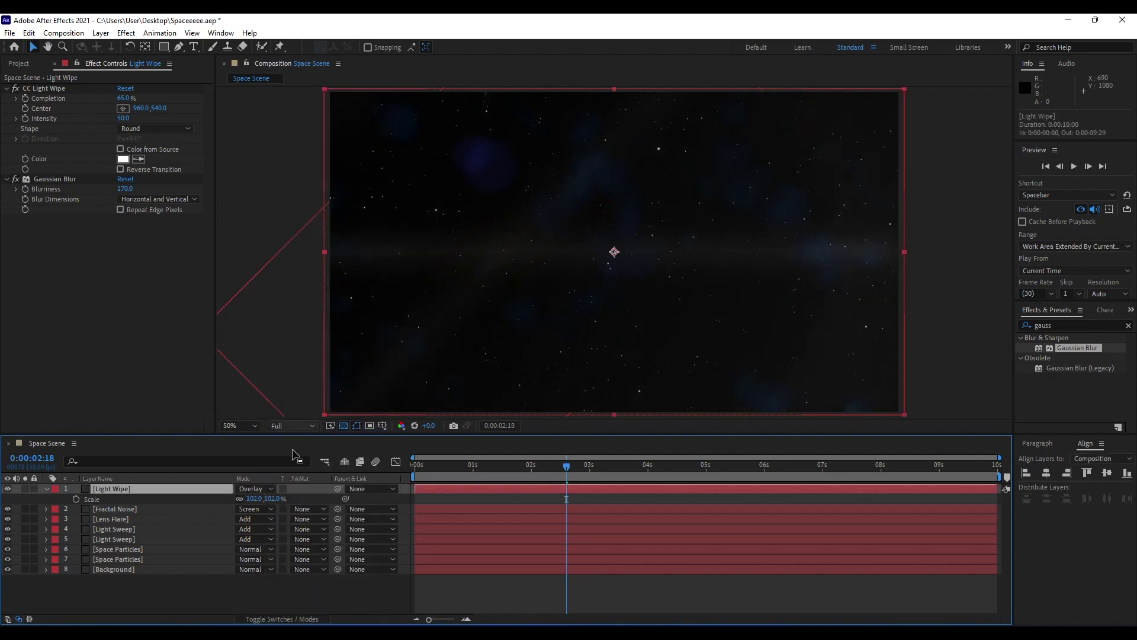
left_click(175, 585)
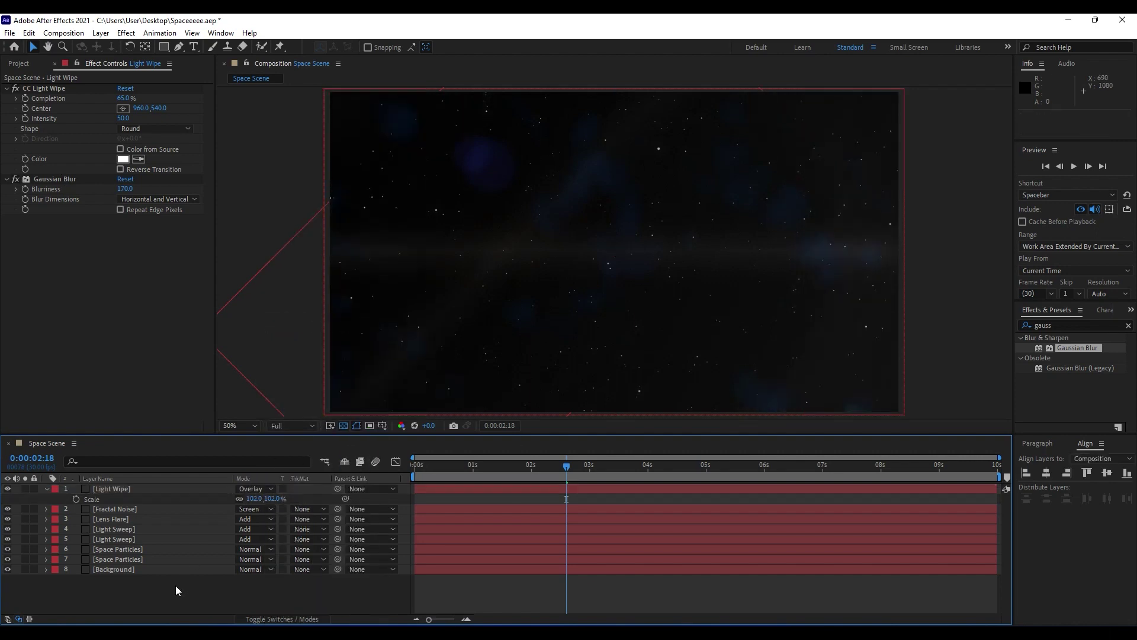
Scale the Light Wipe layer to 103% and collapse its properties in the timeline
left_click(255, 500)
type("96")
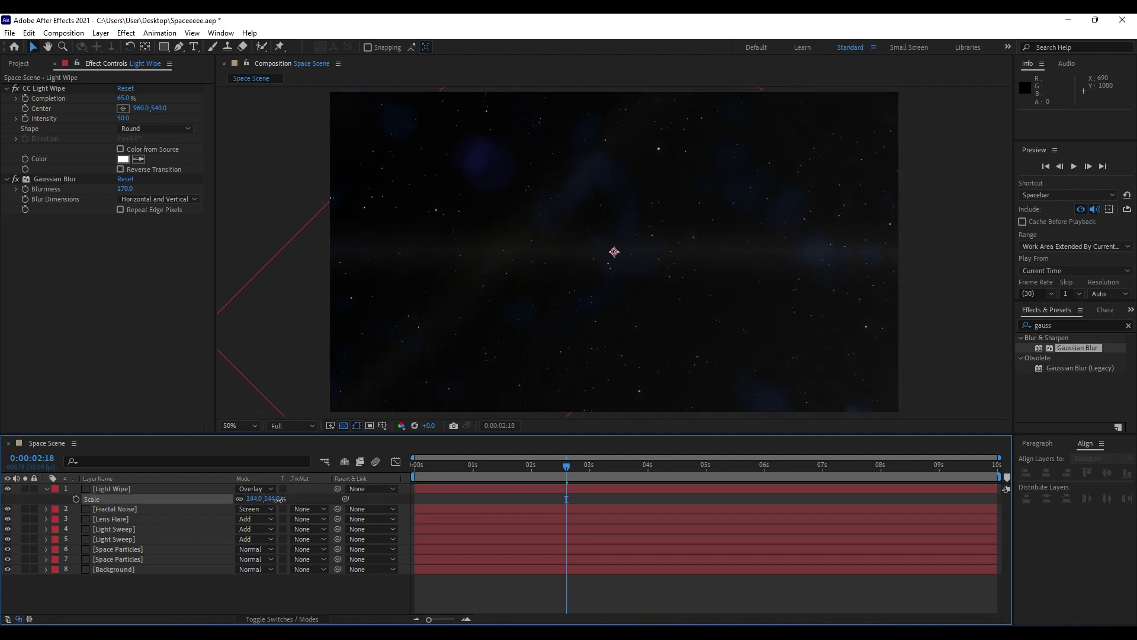
key("Return")
left_click_drag(258, 499, 262, 500)
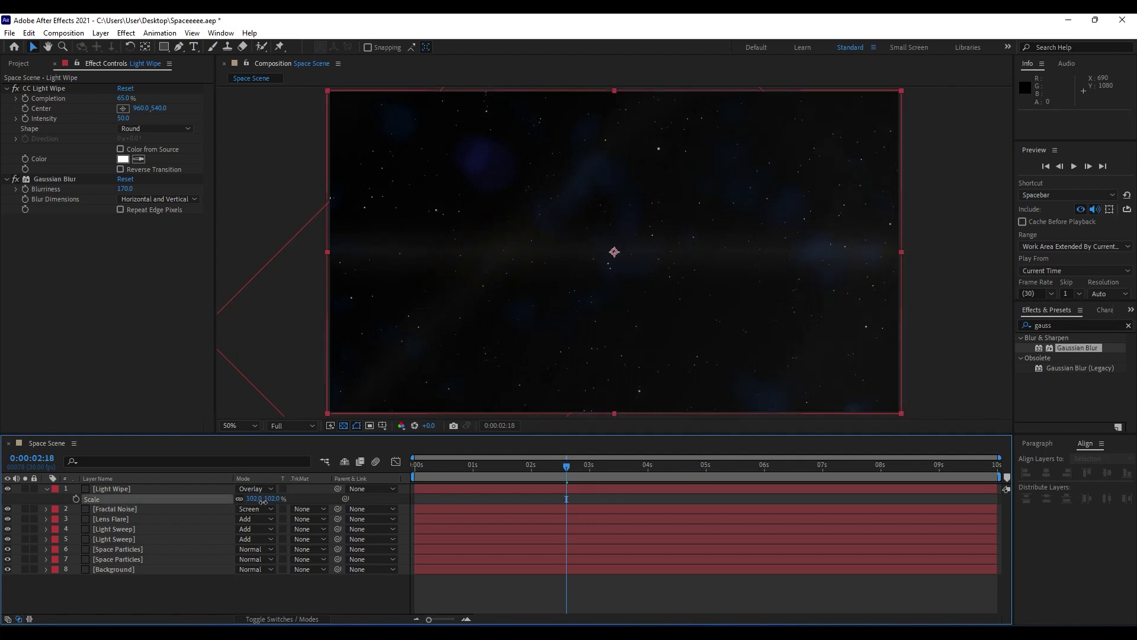
left_click(389, 261)
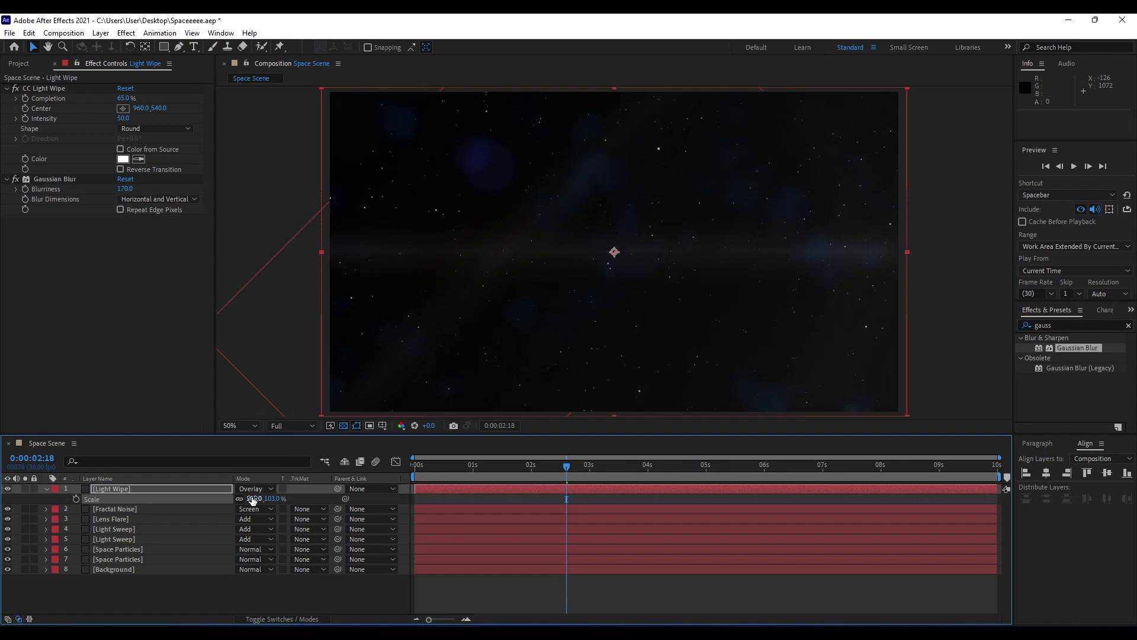
left_click(47, 489)
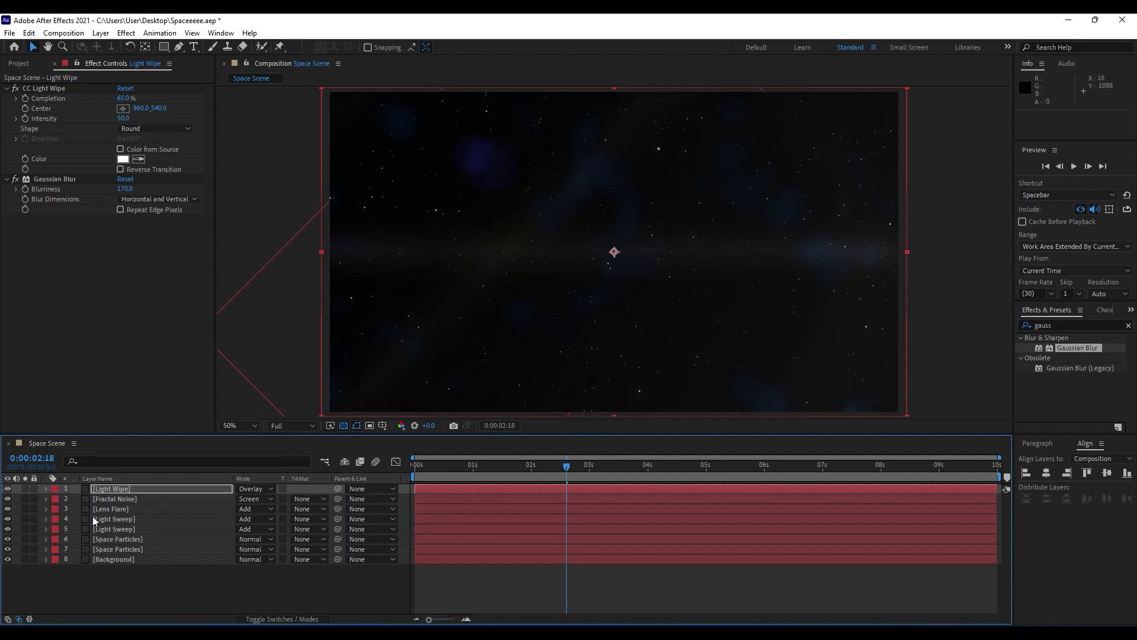
left_click(149, 581)
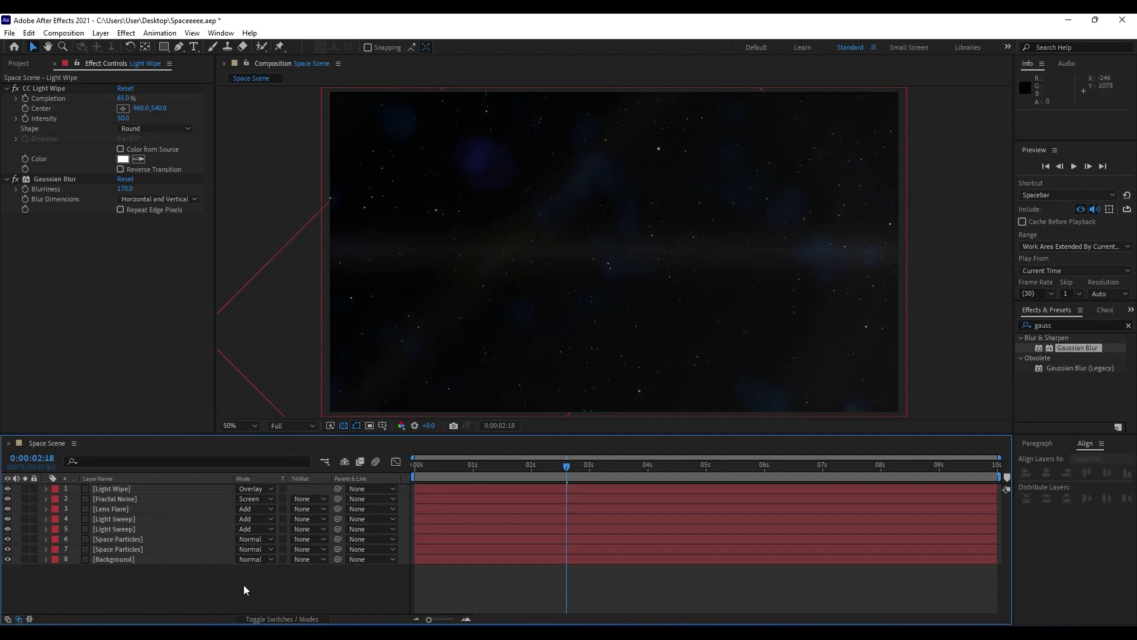
Preview the animation, move the playhead to 0:00:03:15 and close the Light Wipe layer's effect controls
key("space")
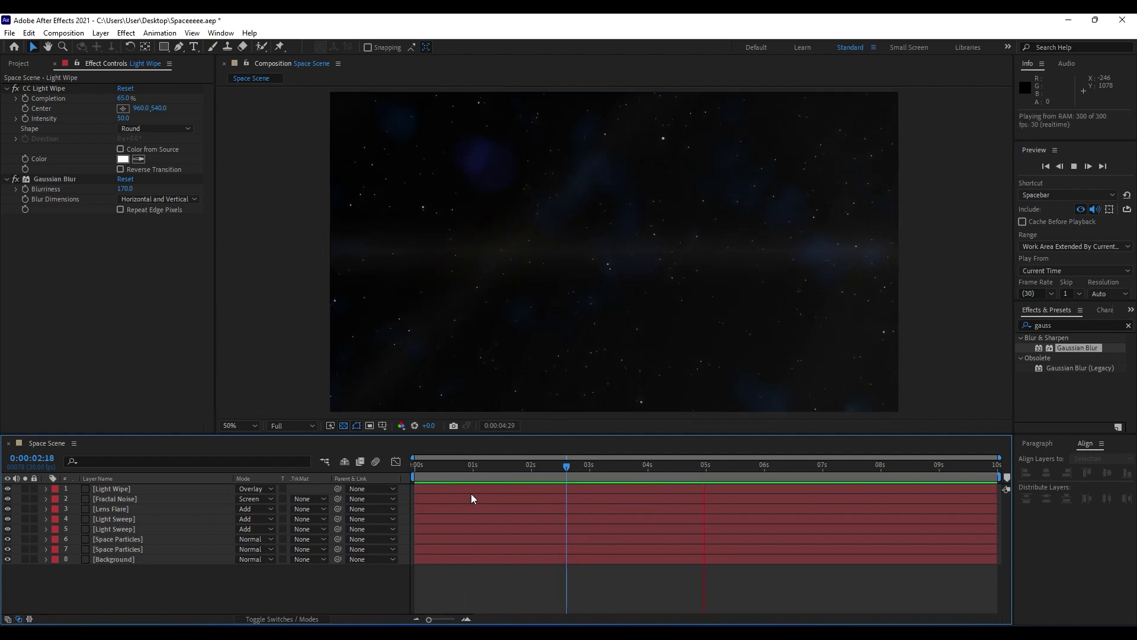
left_click_drag(434, 470, 618, 464)
left_click(7, 88)
left_click(7, 98)
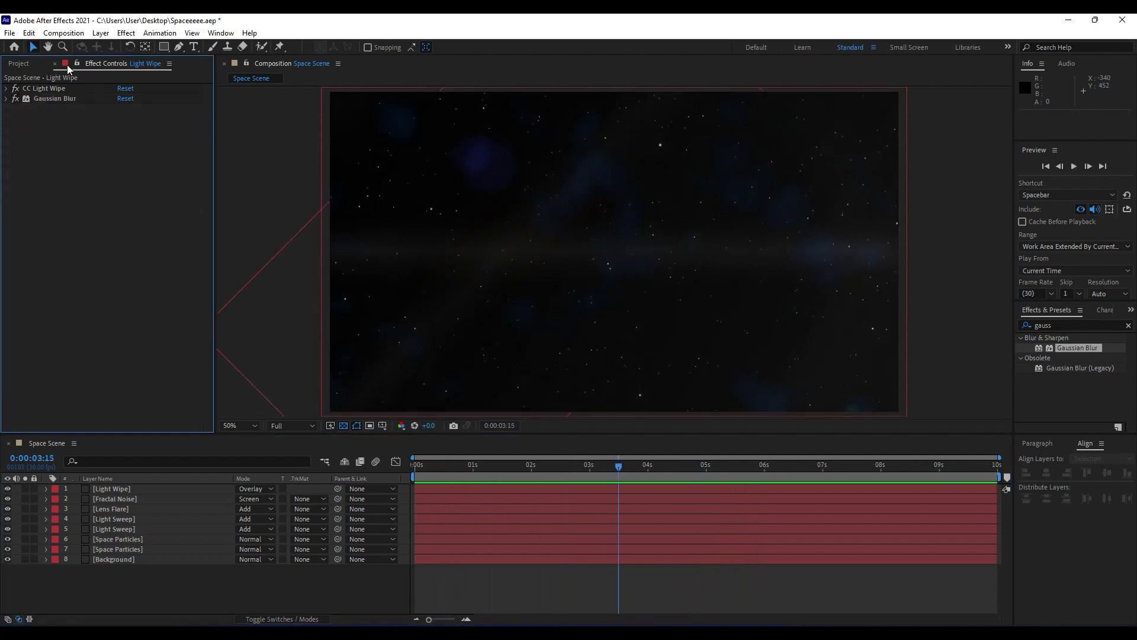
left_click(54, 63)
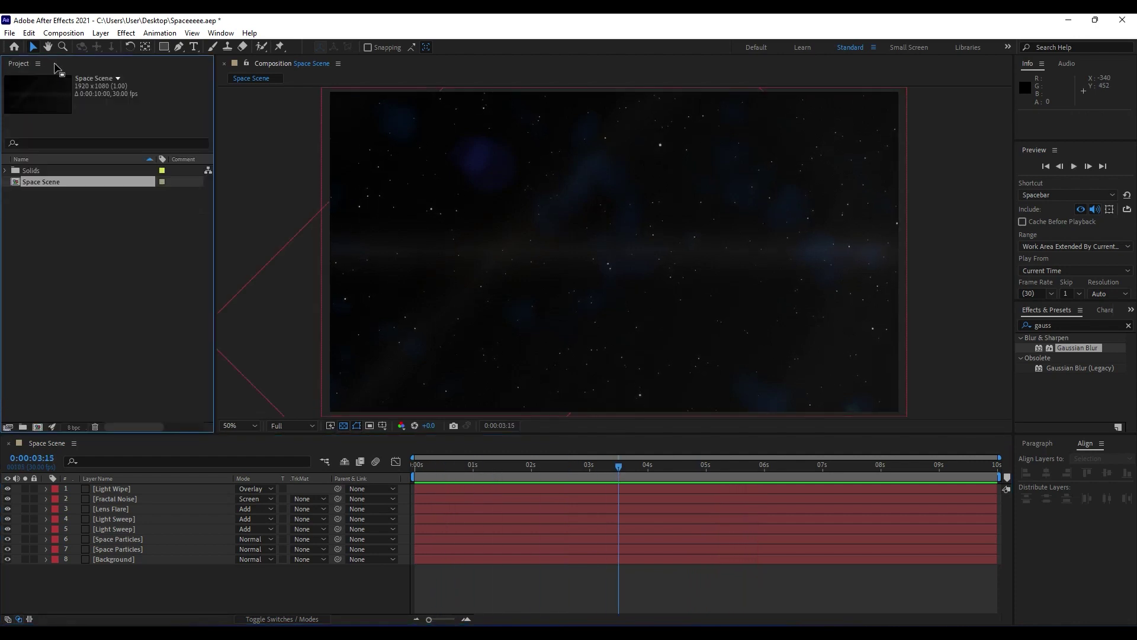
Create an empty text layer near the middle of the composition and set its font to Montserrat Regular
left_click(194, 47)
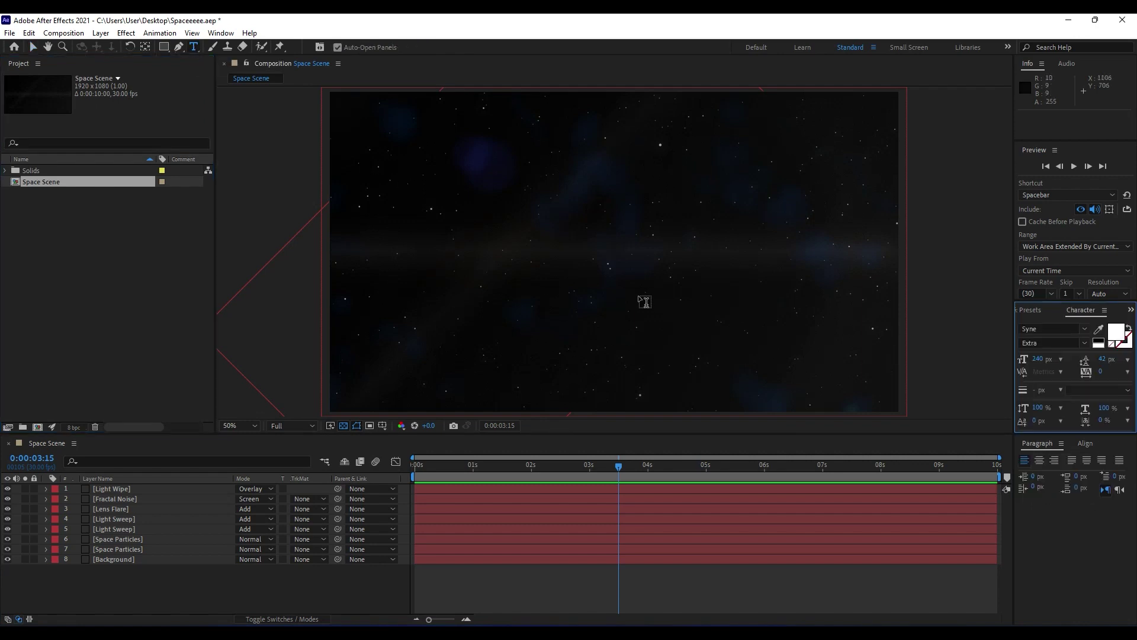
left_click(548, 255)
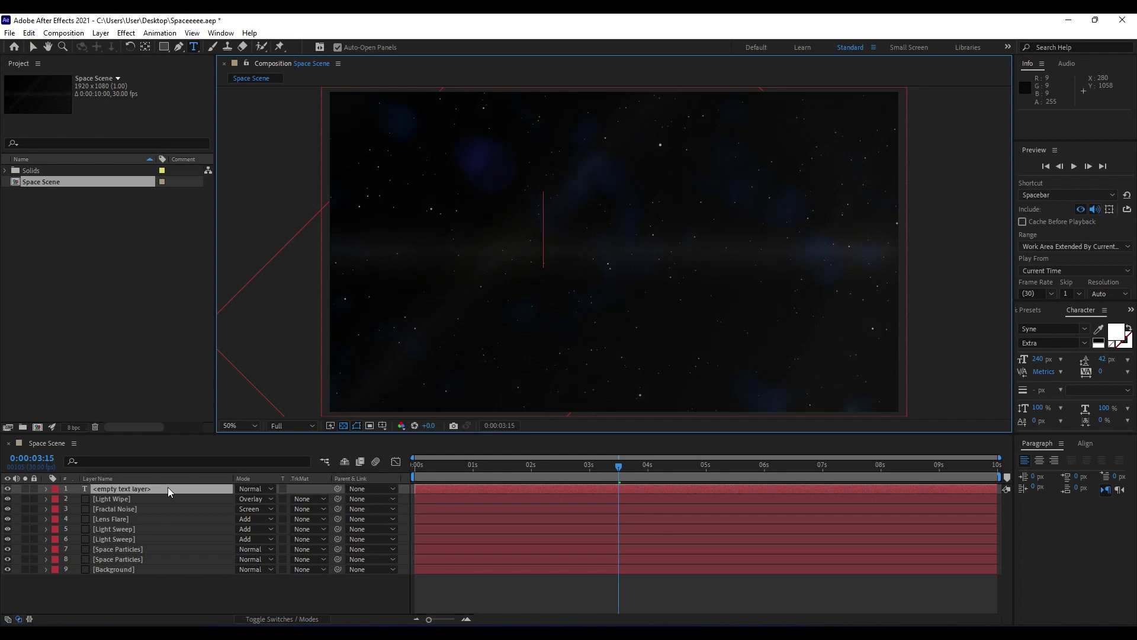
left_click(1054, 329)
type("montser")
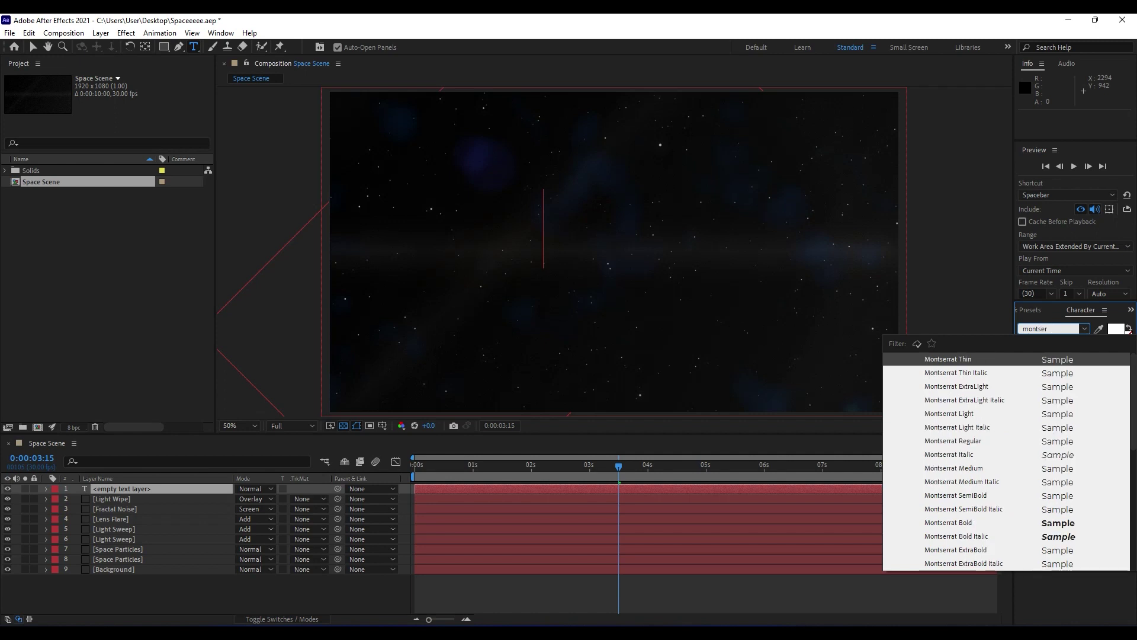
left_click(982, 442)
Set the empty text layer's font size to 100 px
left_click(127, 488)
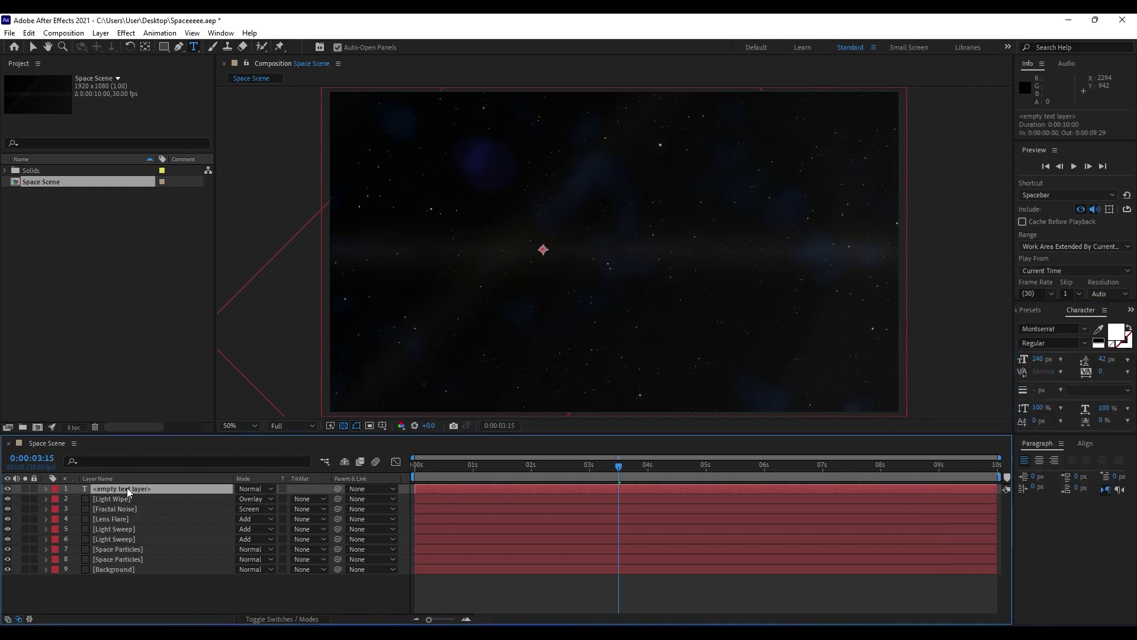
left_click(1038, 359)
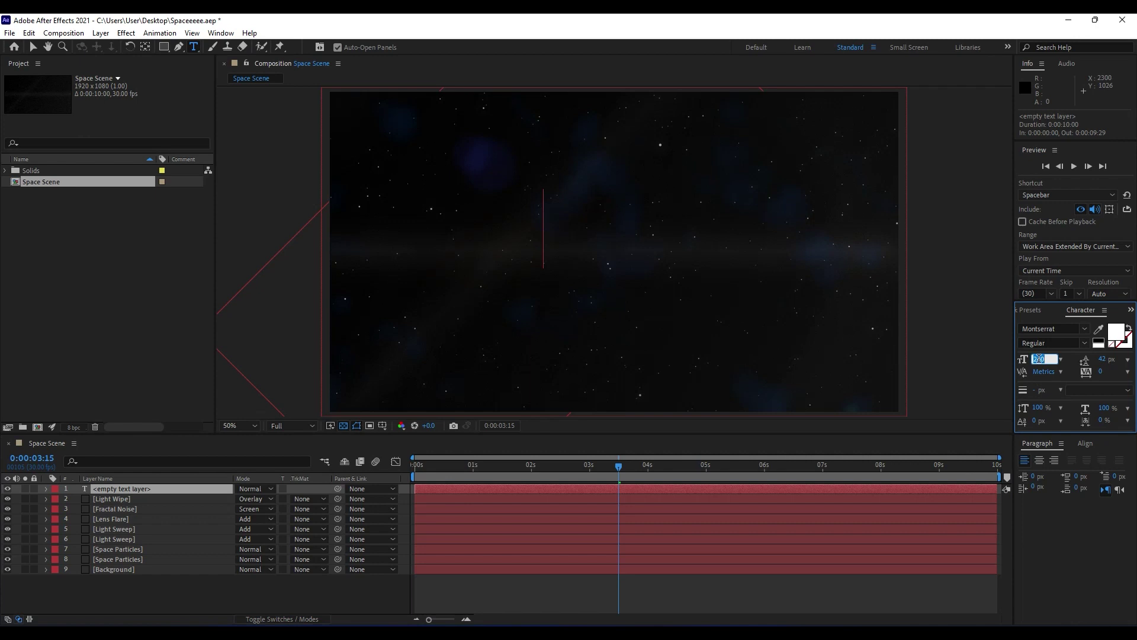
type("100")
left_click(189, 610)
Enter the title "OUR SPACE" in the empty text layer
left_click(139, 489)
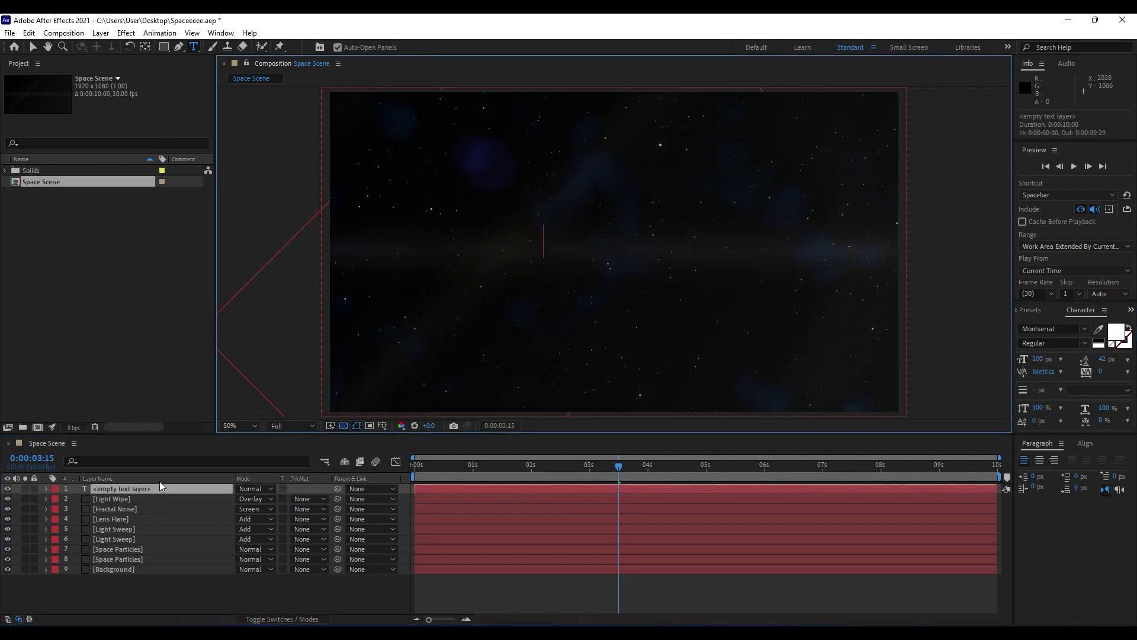
type("OR")
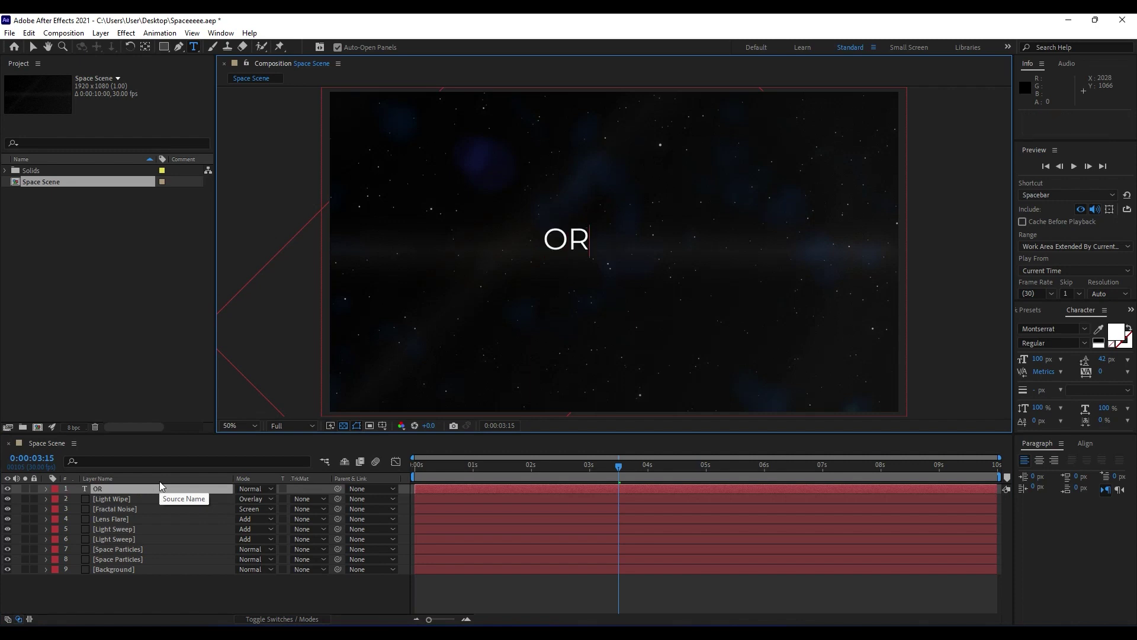
key("BackSpace")
type("UR SPE")
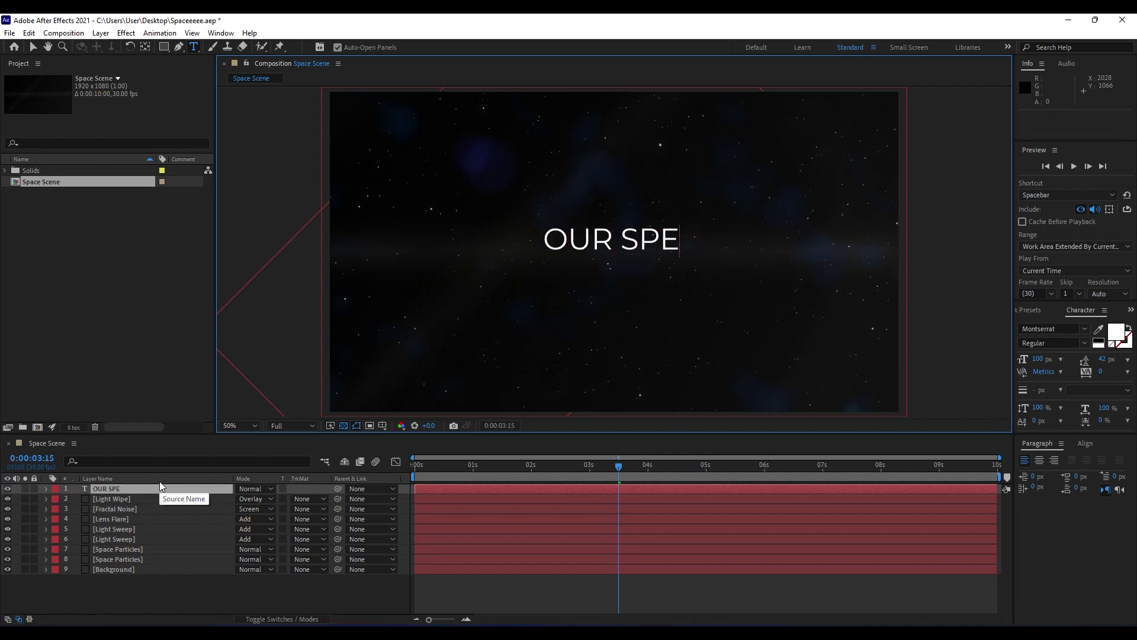
key("BackSpace")
type("ACE")
left_click(133, 486)
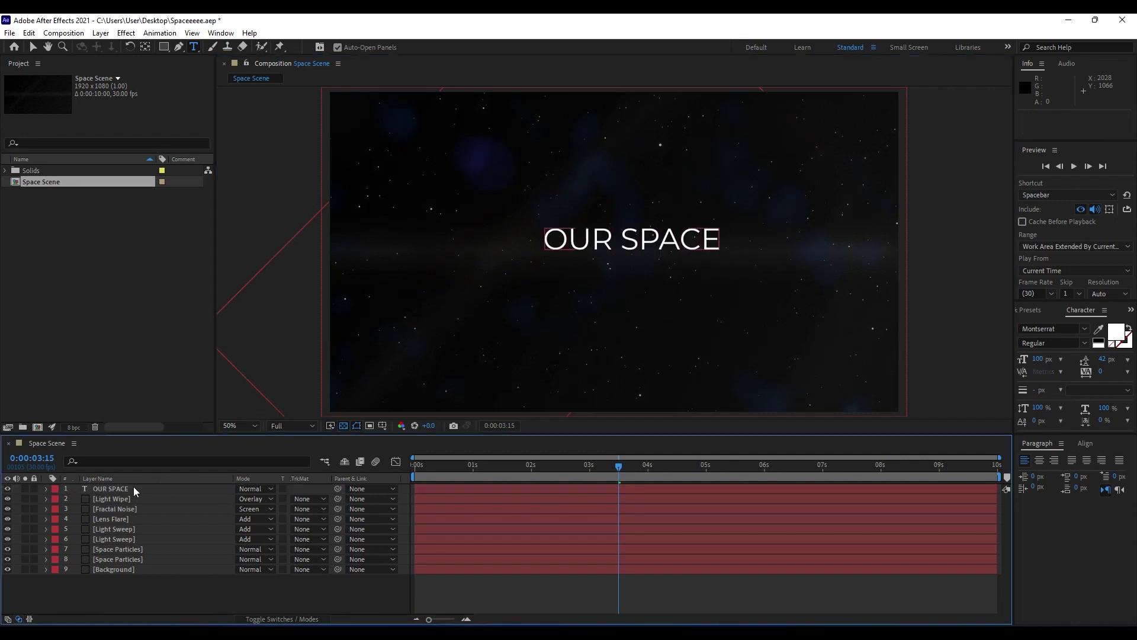
Center the OUR SPACE text layer horizontally and vertically in the composition
left_click(123, 490)
left_click(1082, 444)
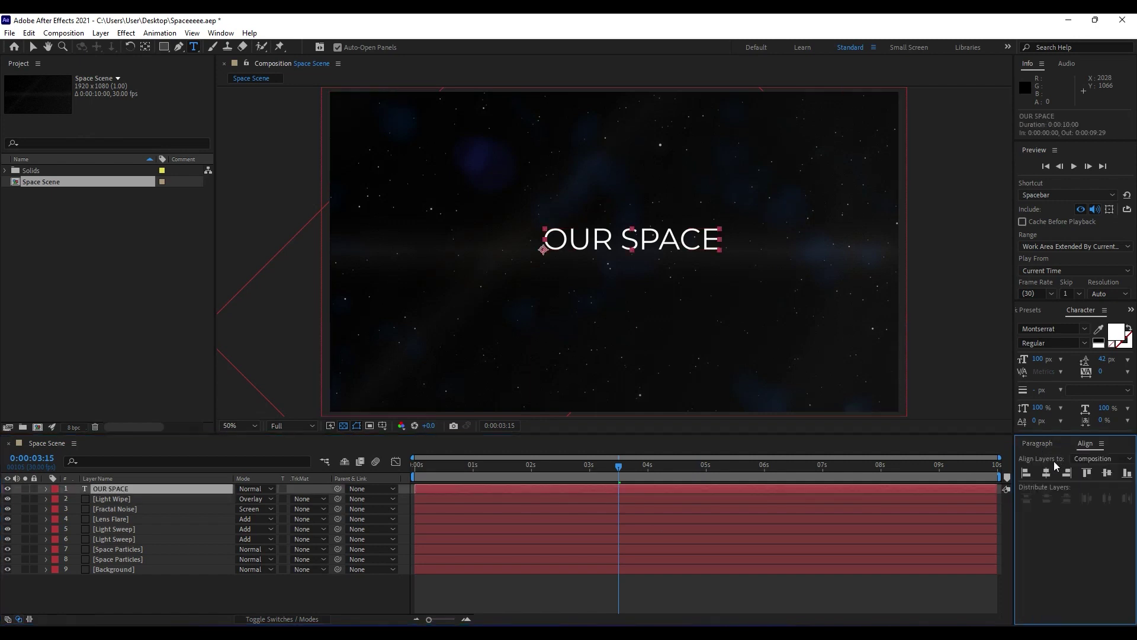
left_click(1046, 473)
left_click(1107, 472)
Change the OUR SPACE title's font style to SemiBold
double_click(132, 489)
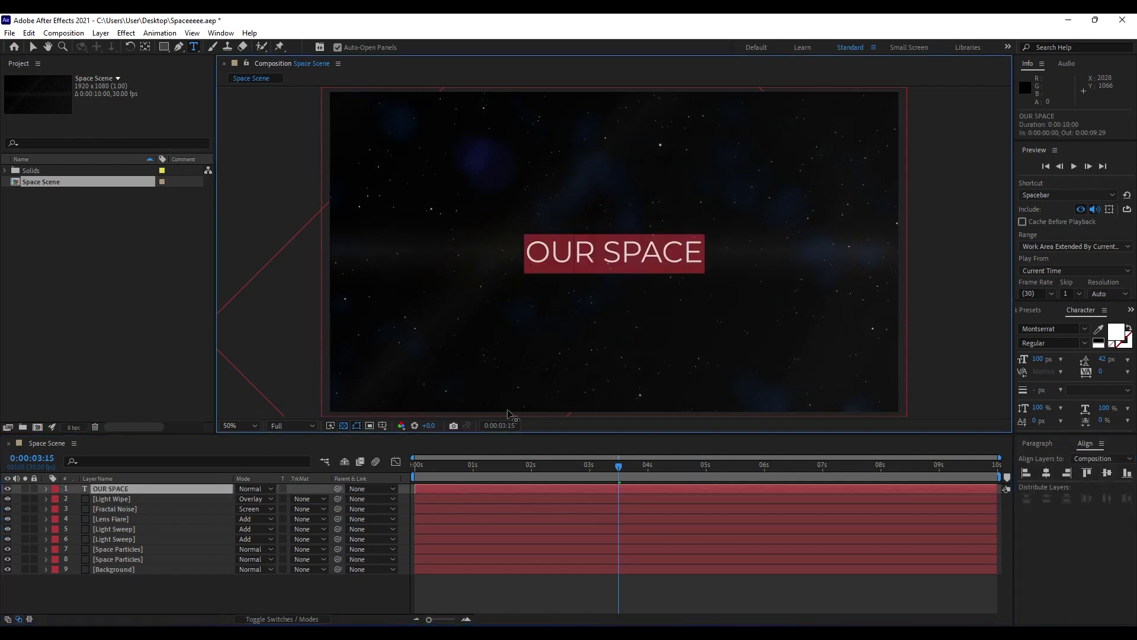
left_click(119, 598)
double_click(112, 488)
left_click(1041, 343)
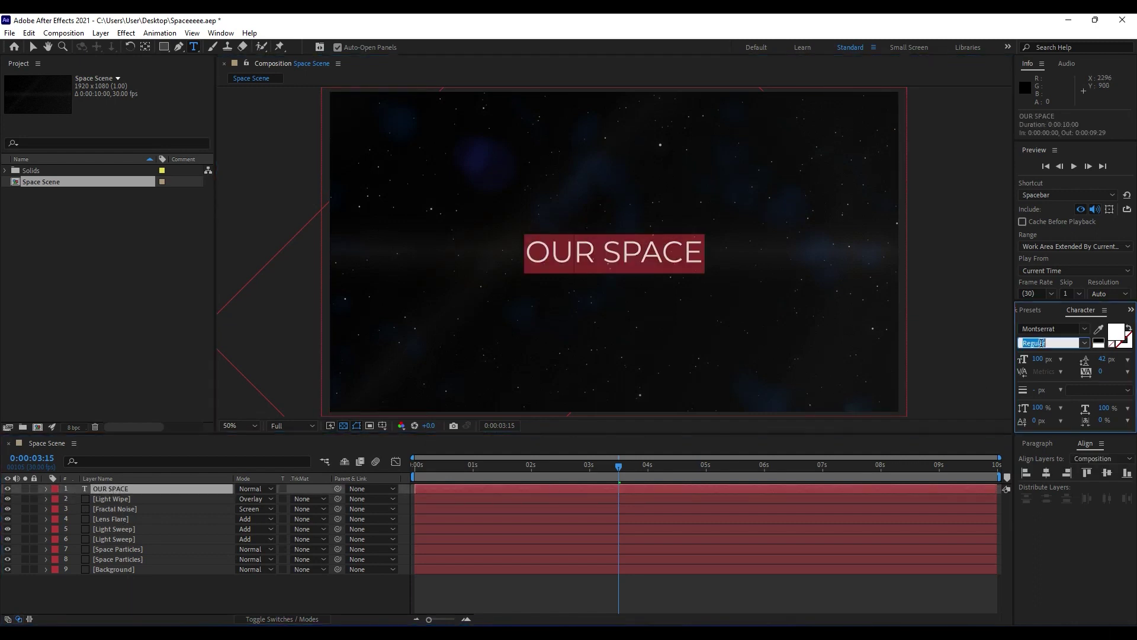
left_click(1041, 343)
key("Down")
key("Down")
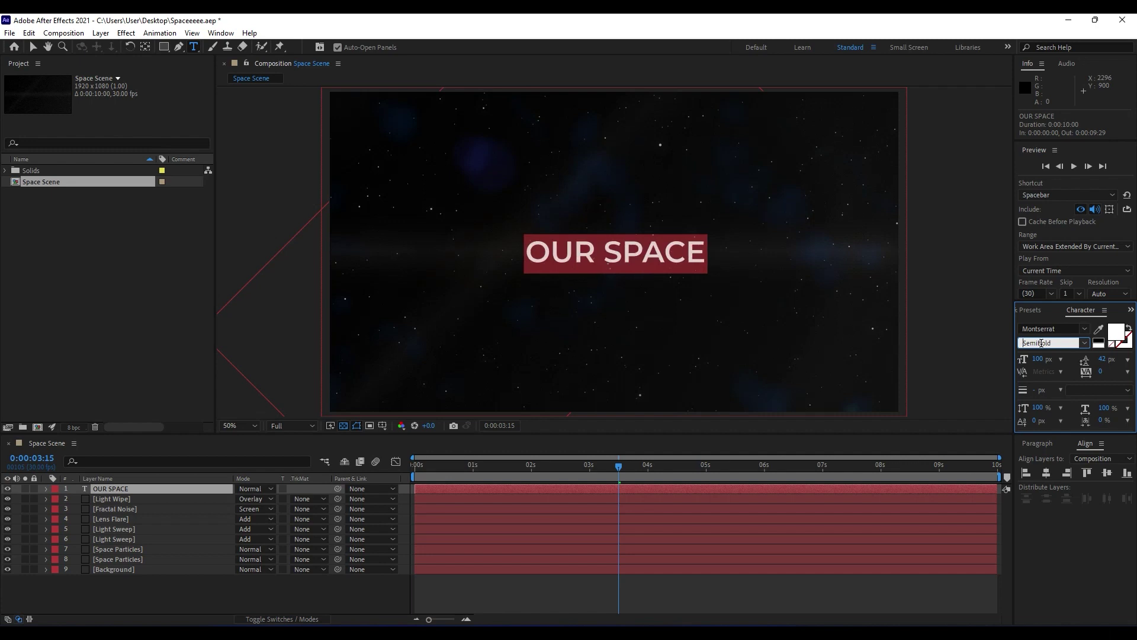
left_click(118, 601)
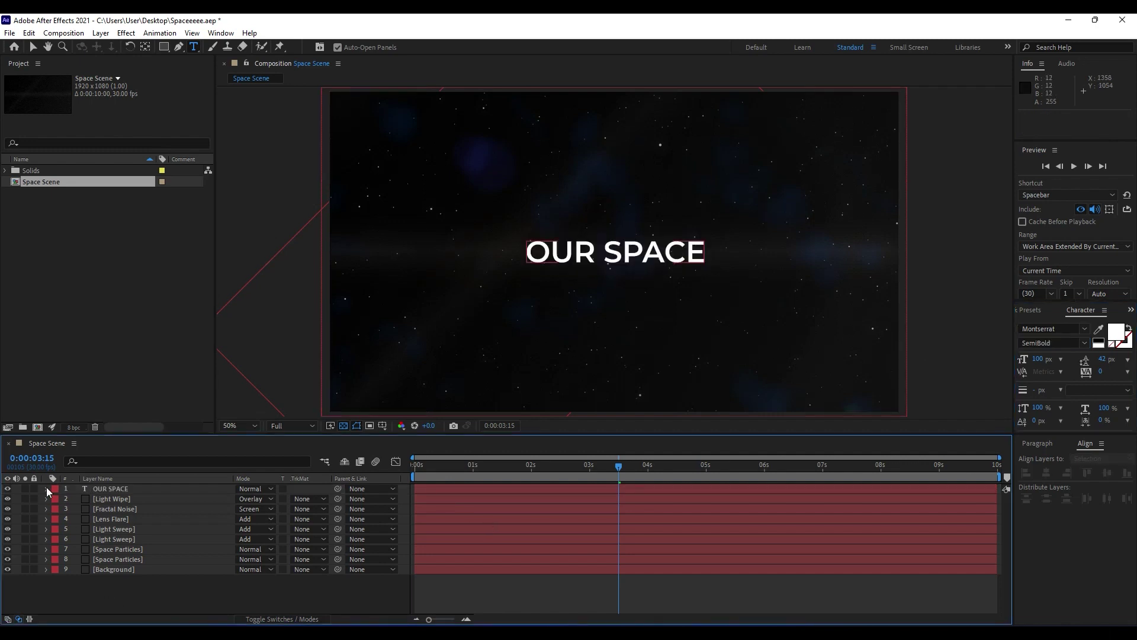
Add a Tracking animator to the OUR SPACE text layer
left_click(47, 488)
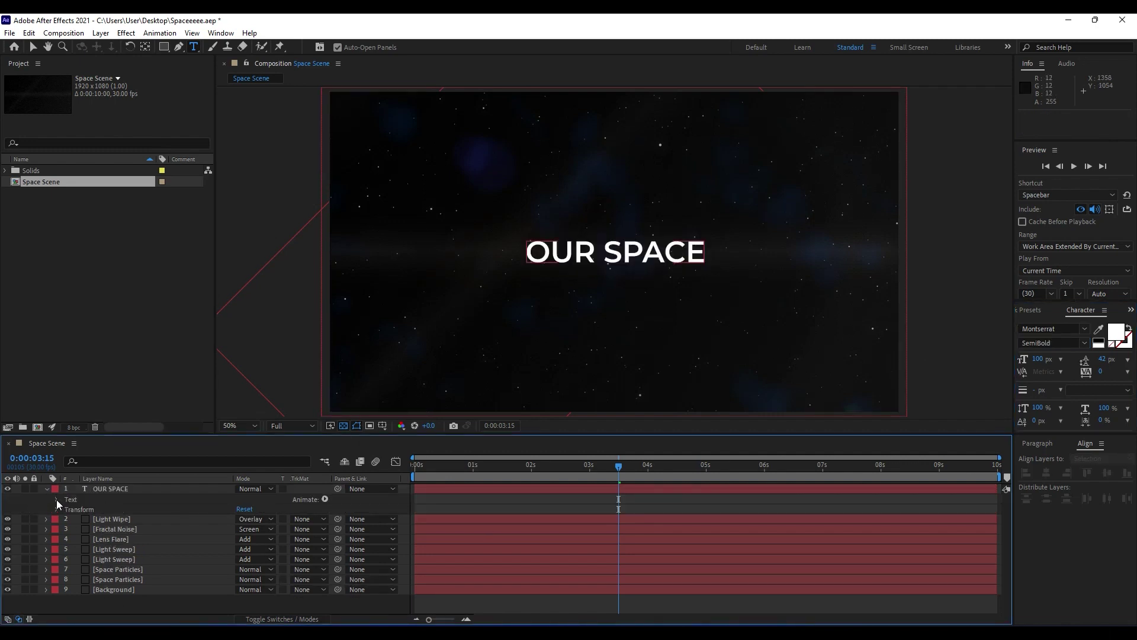
left_click(57, 500)
left_click(325, 498)
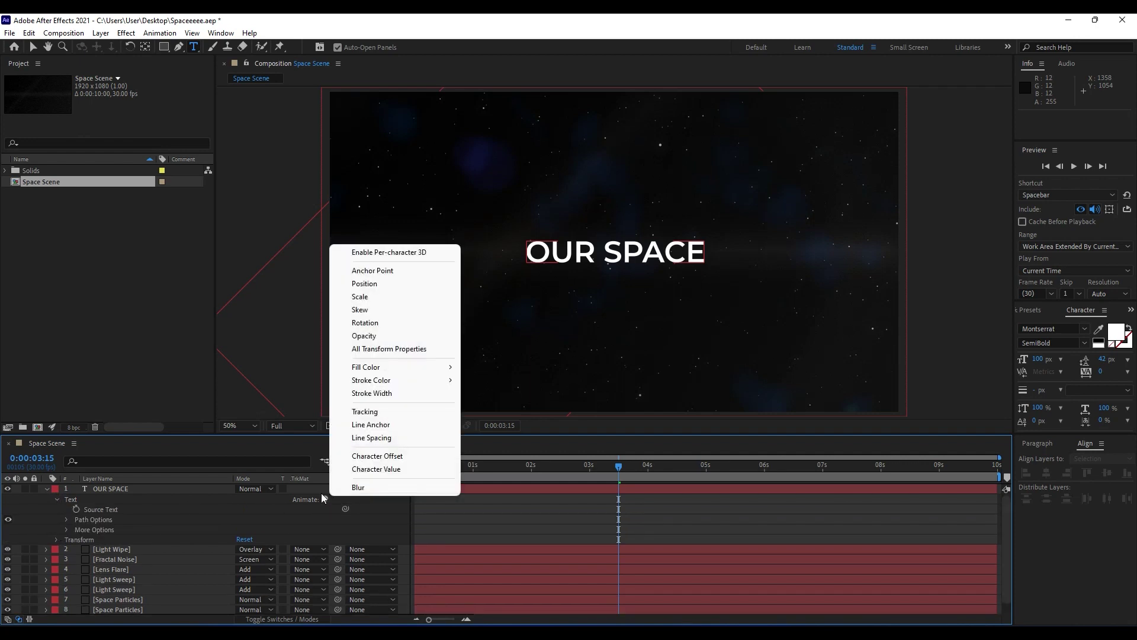
left_click(399, 411)
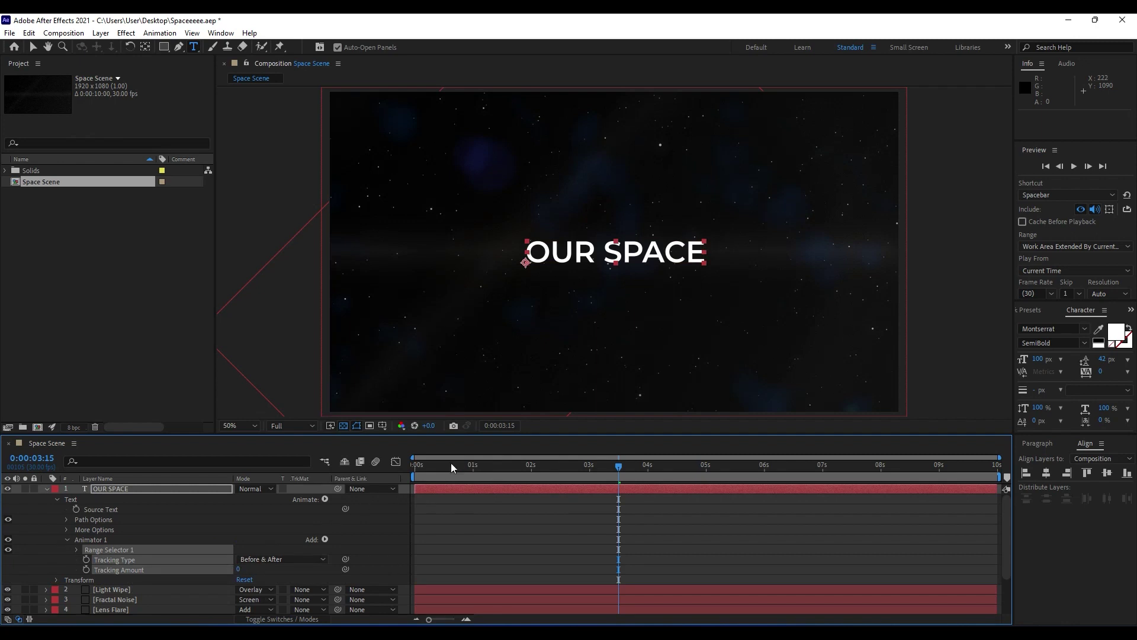
Move the playhead to the start of the timeline and set the title's tracking amount to 10
left_click_drag(454, 465, 412, 465)
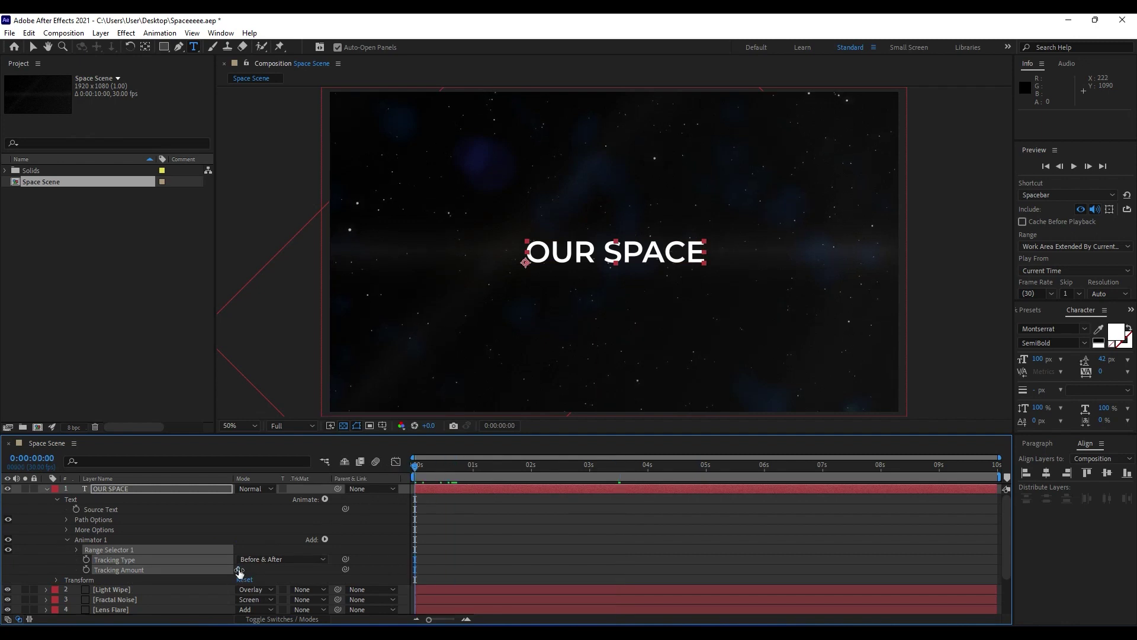
left_click(240, 569)
type("10")
left_click(63, 550)
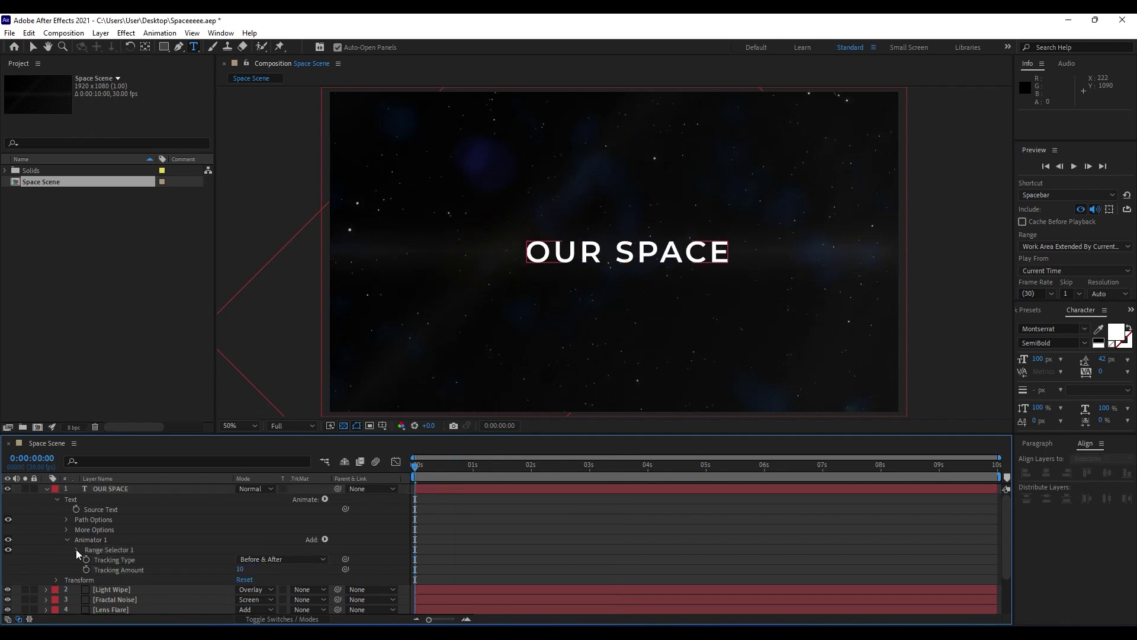
Center the OUR SPACE title's paragraph alignment and realign the layer horizontally to the composition's center
left_click(109, 492)
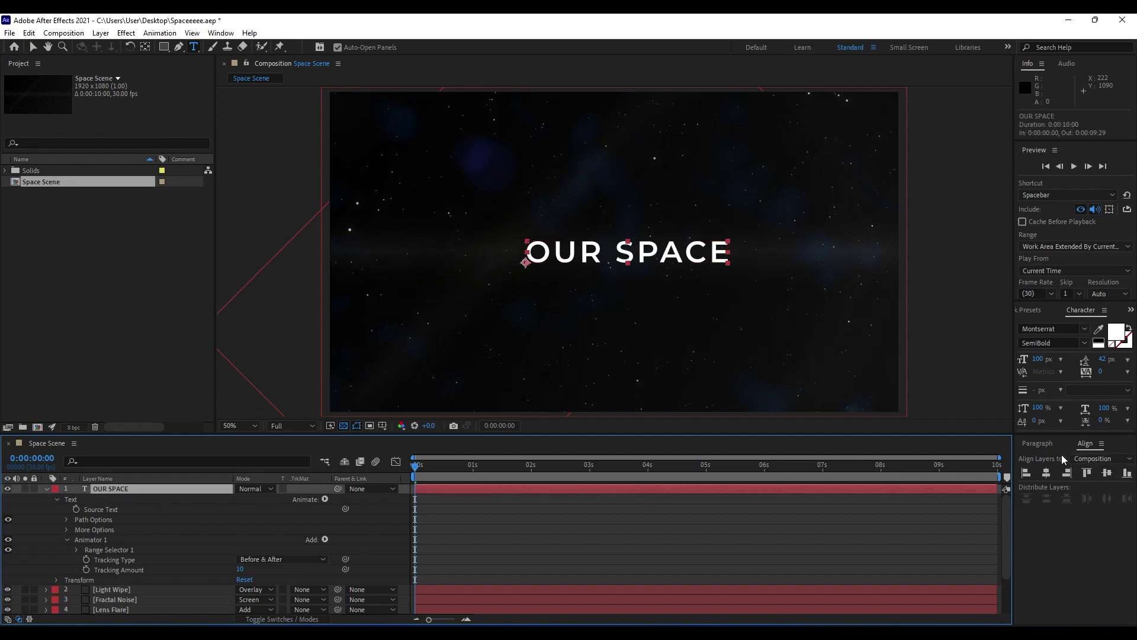
left_click(1039, 445)
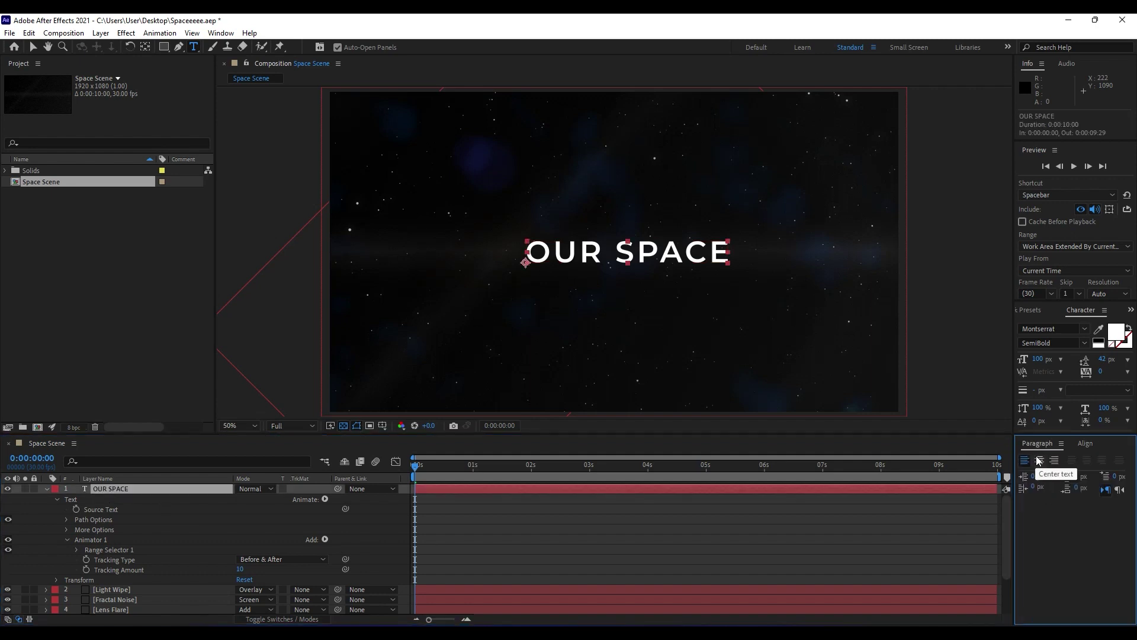
left_click(1039, 460)
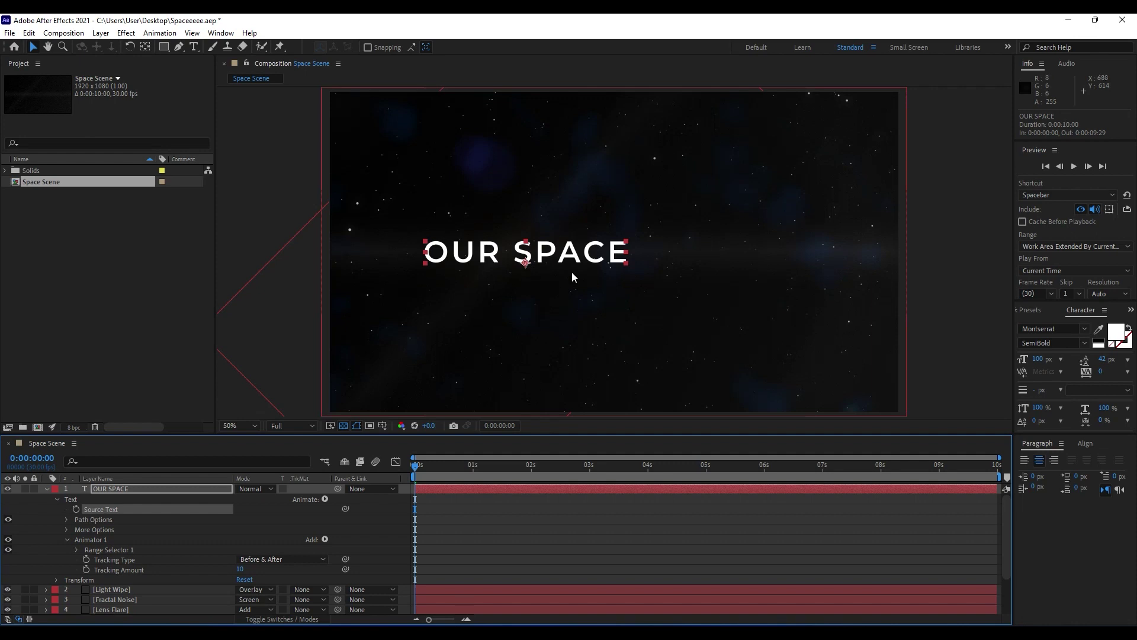
left_click(1084, 445)
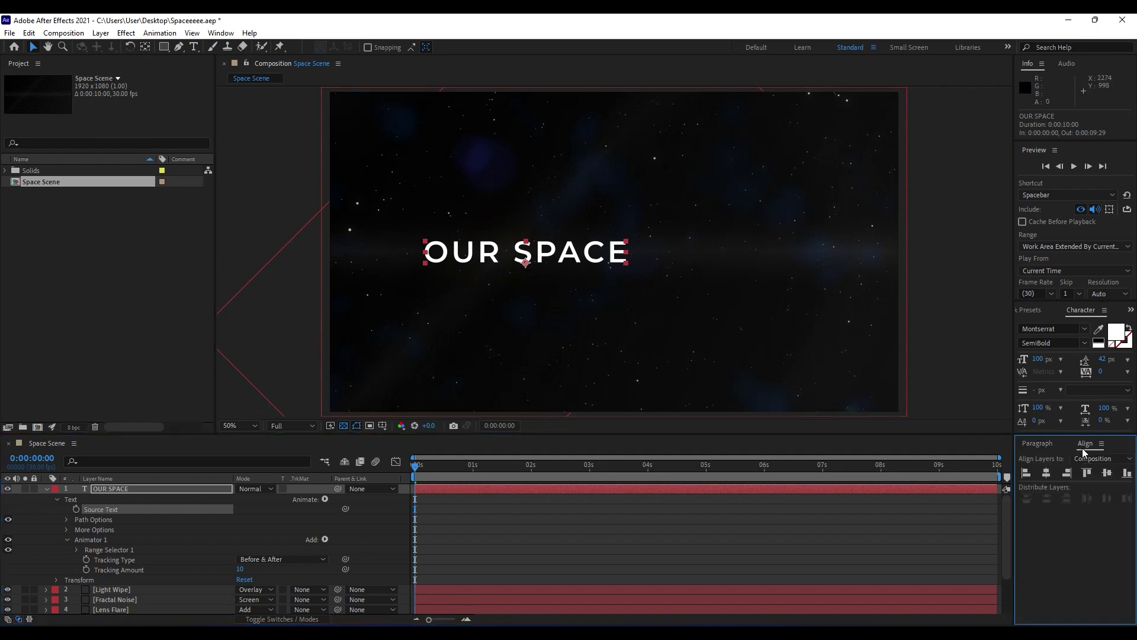
left_click(1047, 475)
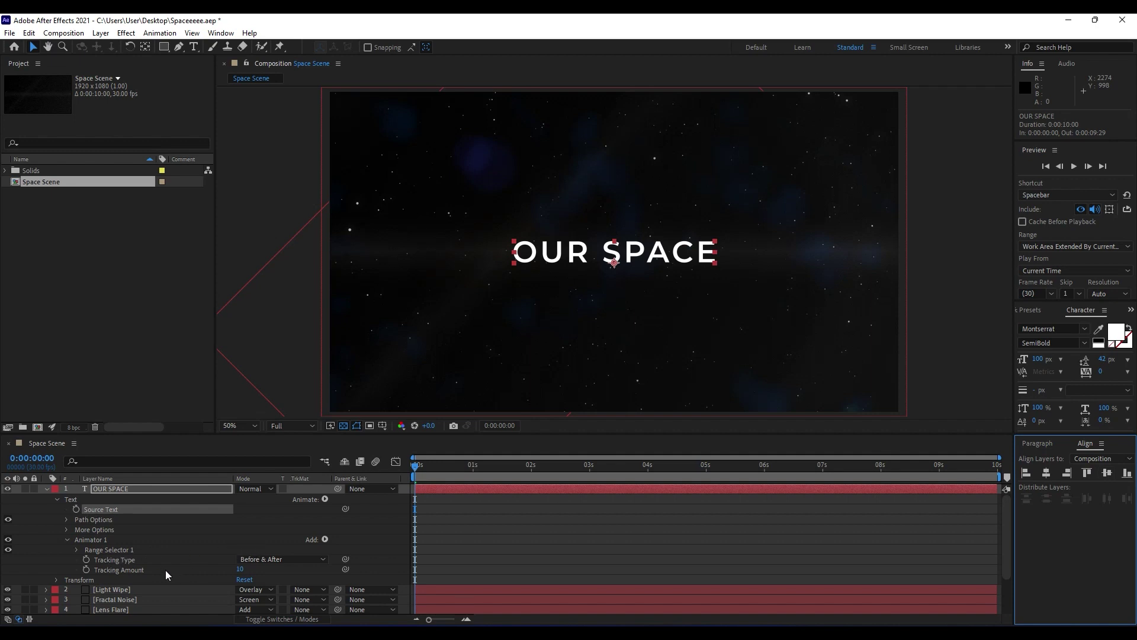
Keyframe the title's tracking amount at the timeline start, set it to 55 at 0:00:06:29, and preview the animation
left_click(85, 569)
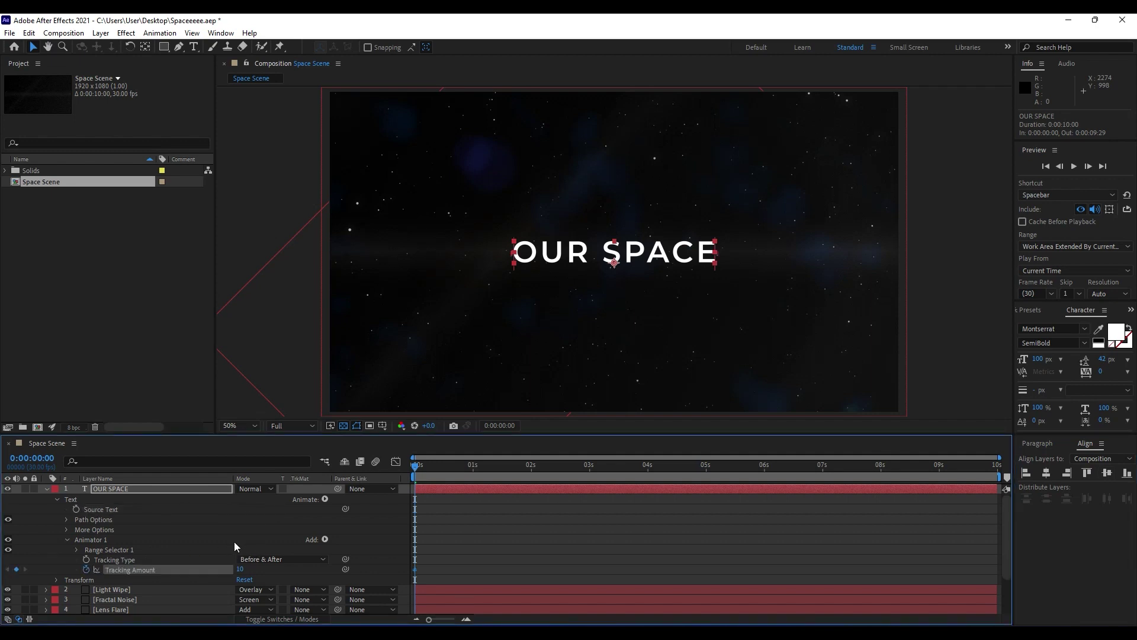
key("space")
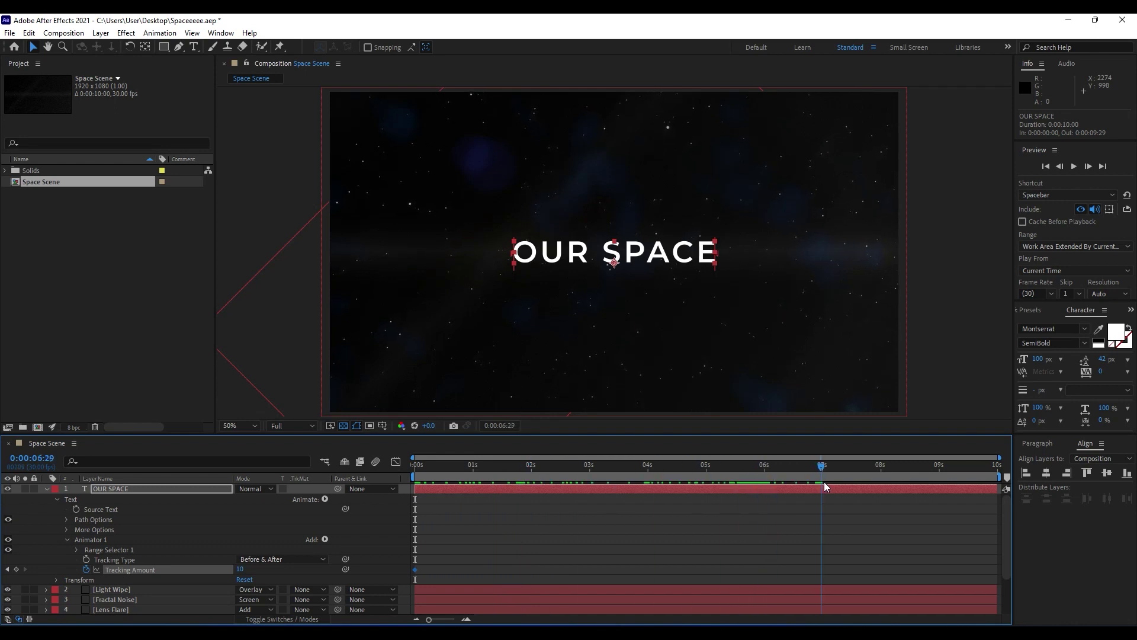
left_click(241, 570)
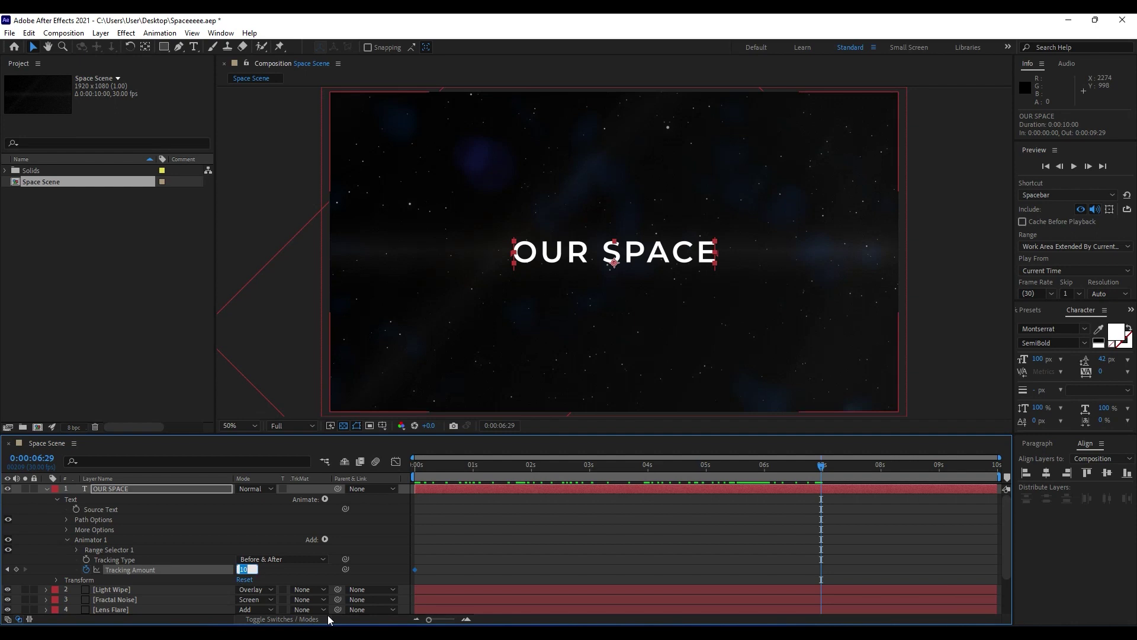
type("55")
left_click(45, 514)
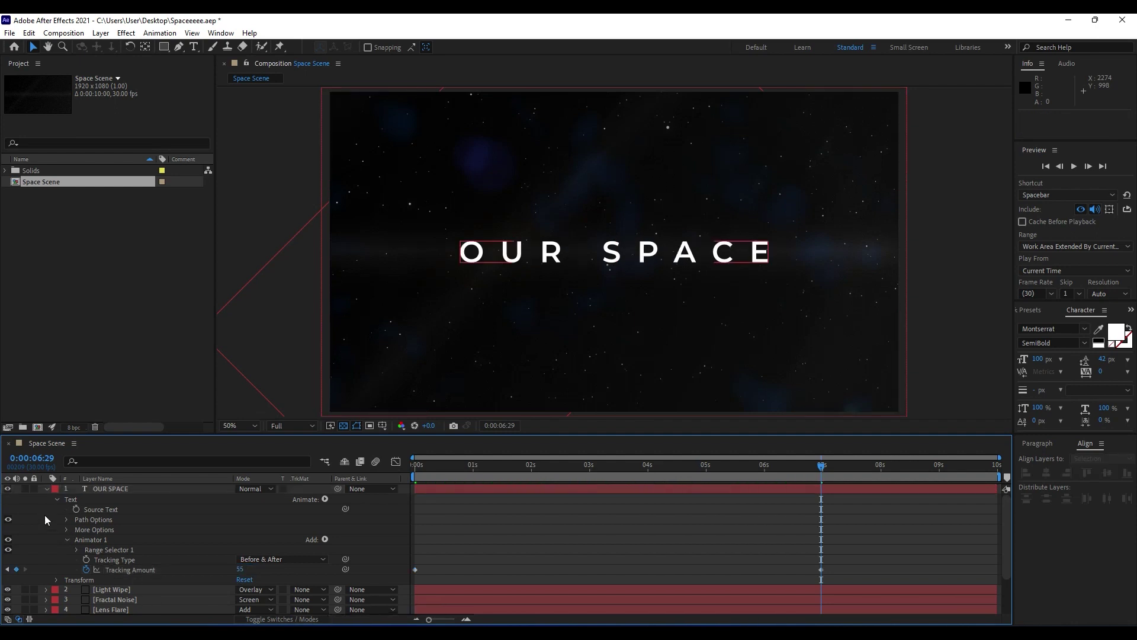
key("space")
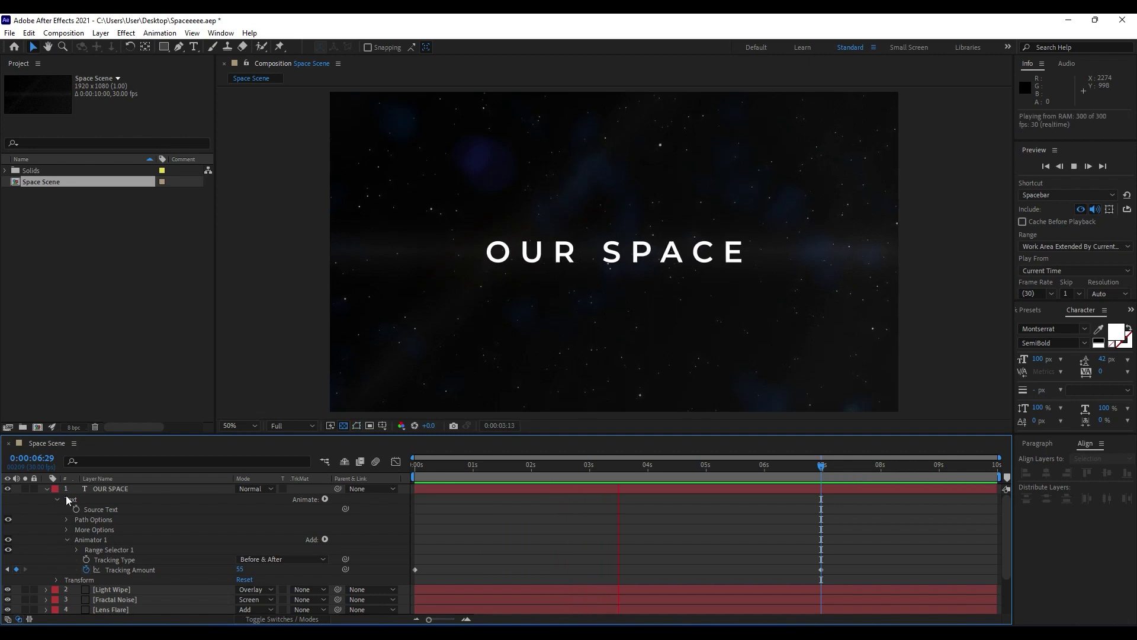
Add a separate Blur animator to the OUR SPACE text layer with the playhead at 0:00:01:28
left_click(528, 467)
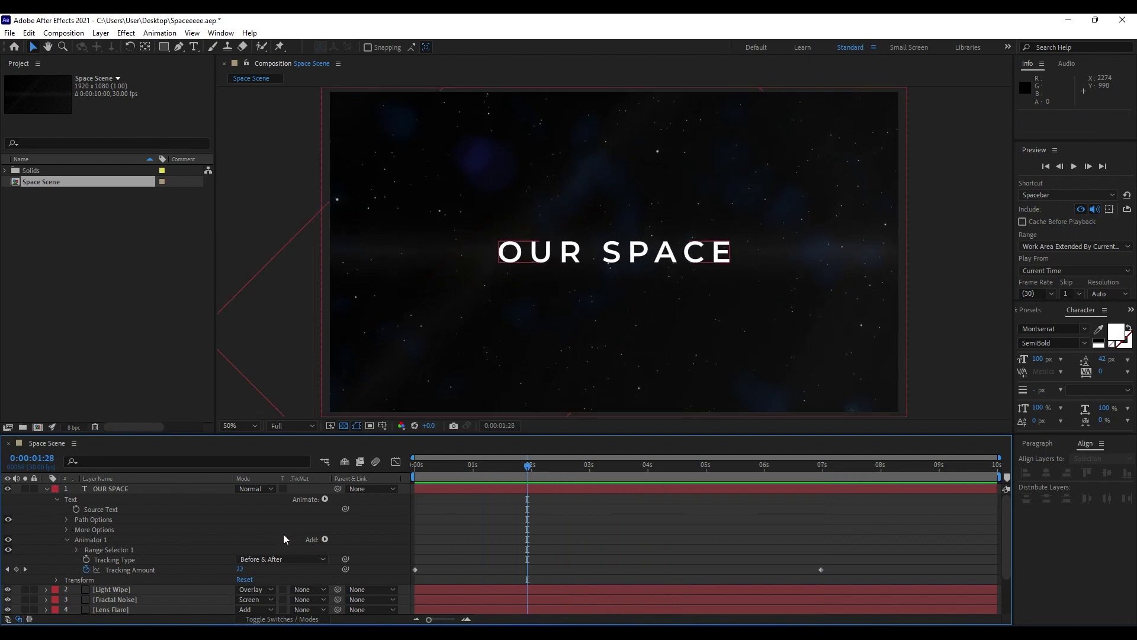
left_click(325, 539)
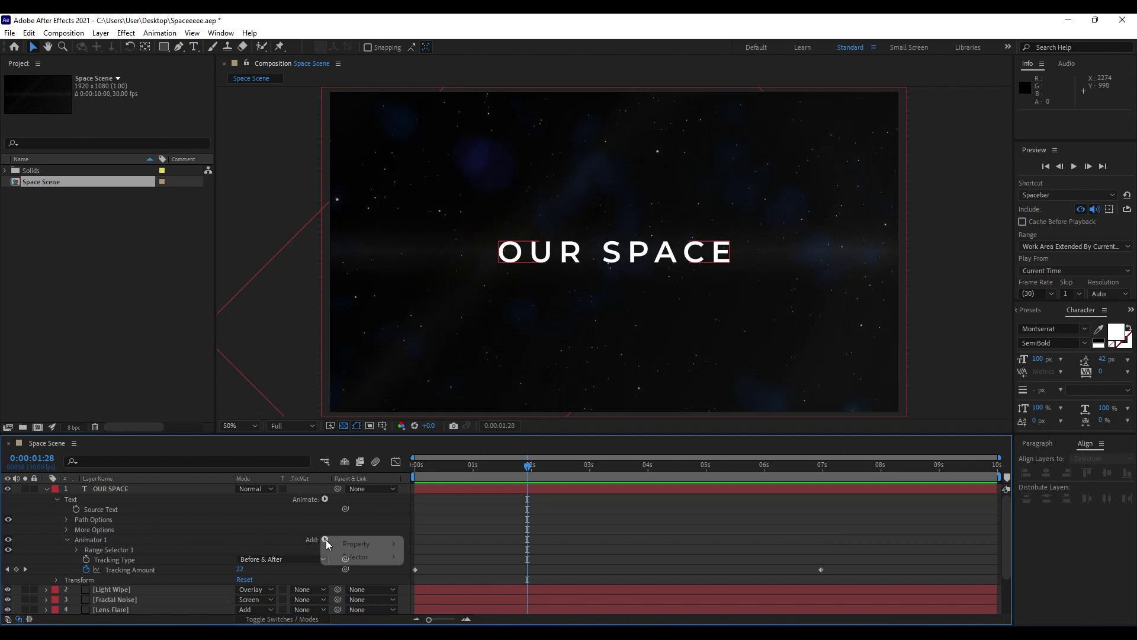
left_click(254, 500)
left_click(325, 498)
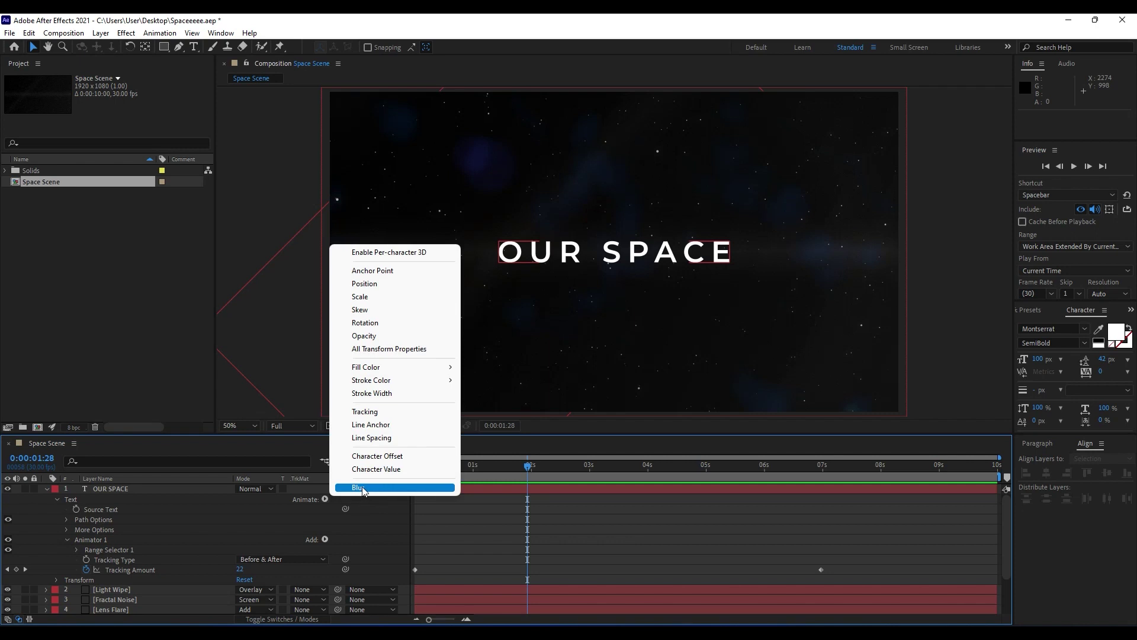
left_click(361, 487)
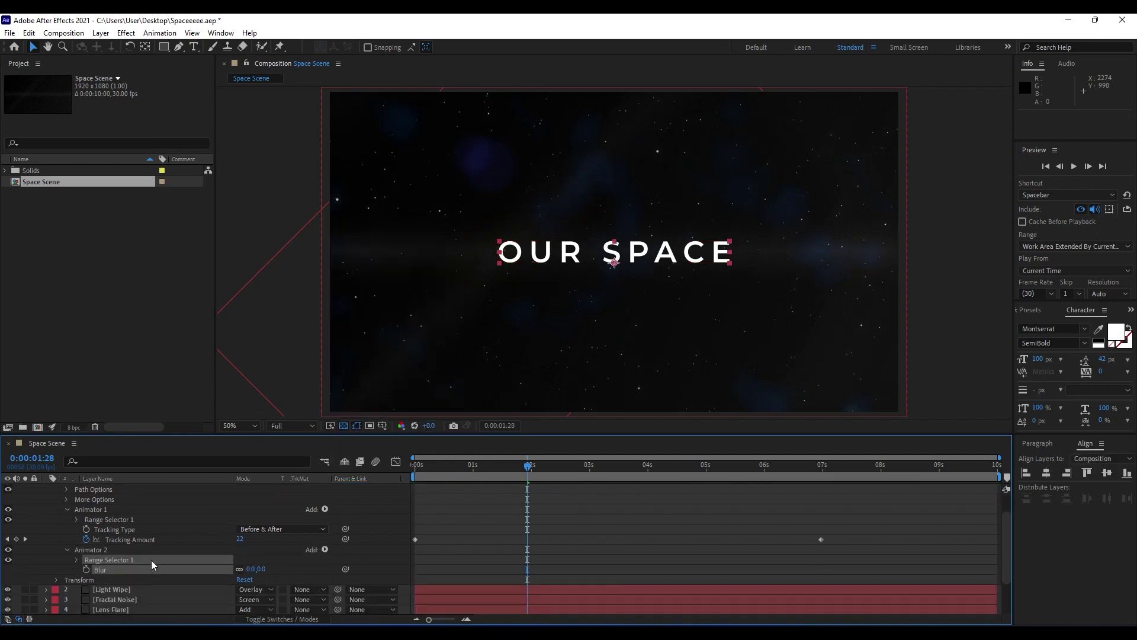
Add an Opacity property to the title's blur animator and set it to 0%
left_click(325, 549)
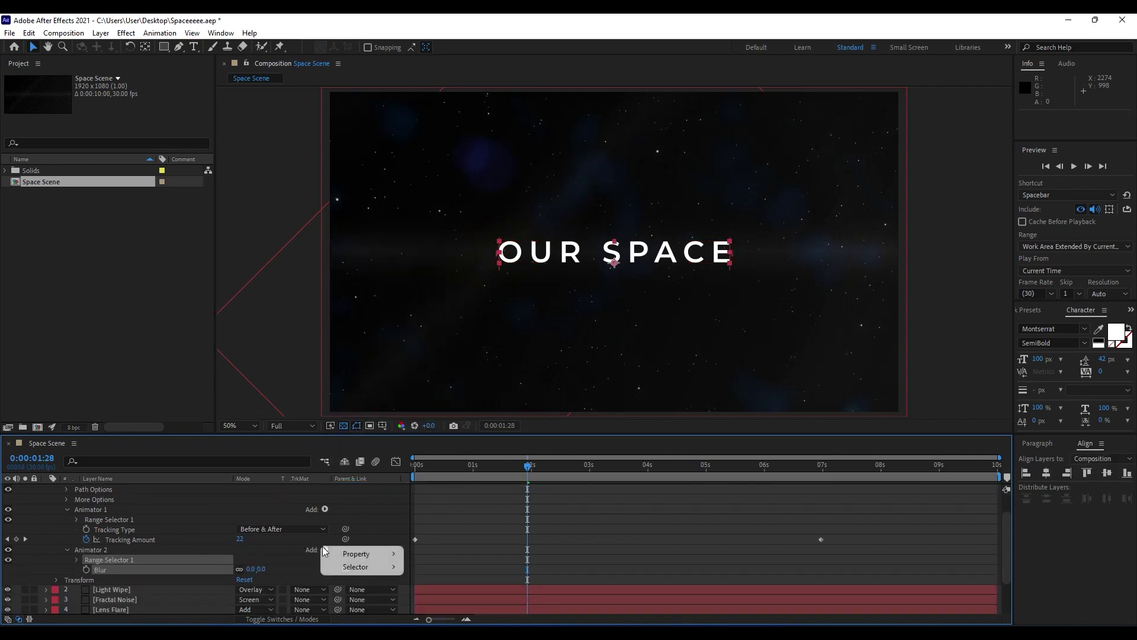
left_click(319, 551)
left_click(89, 550)
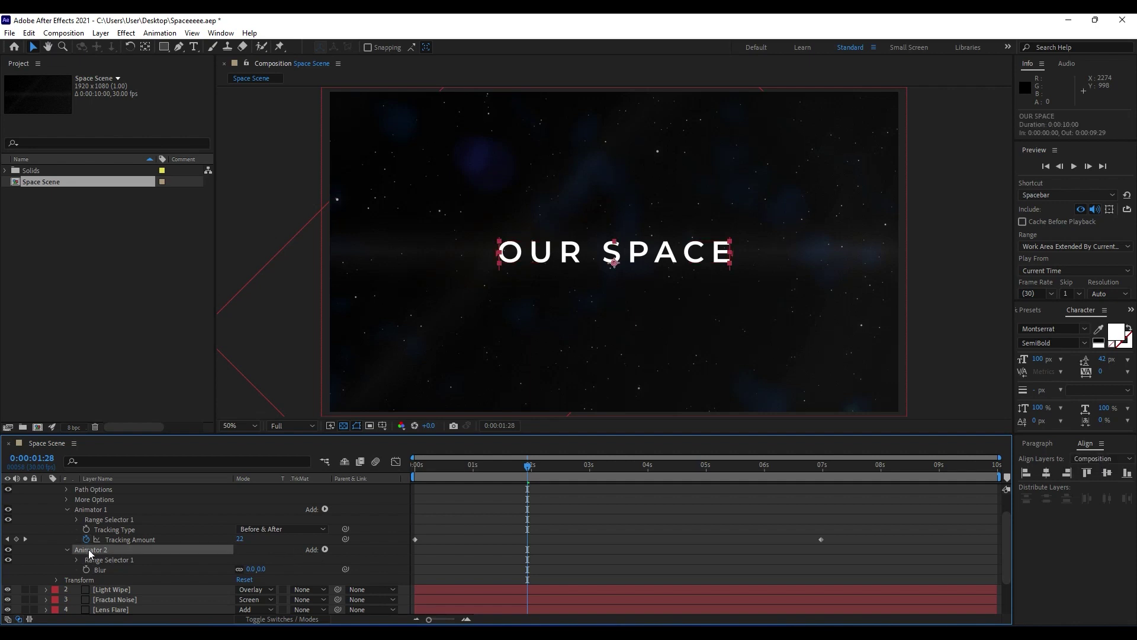
left_click(324, 550)
mouse_move(356, 553)
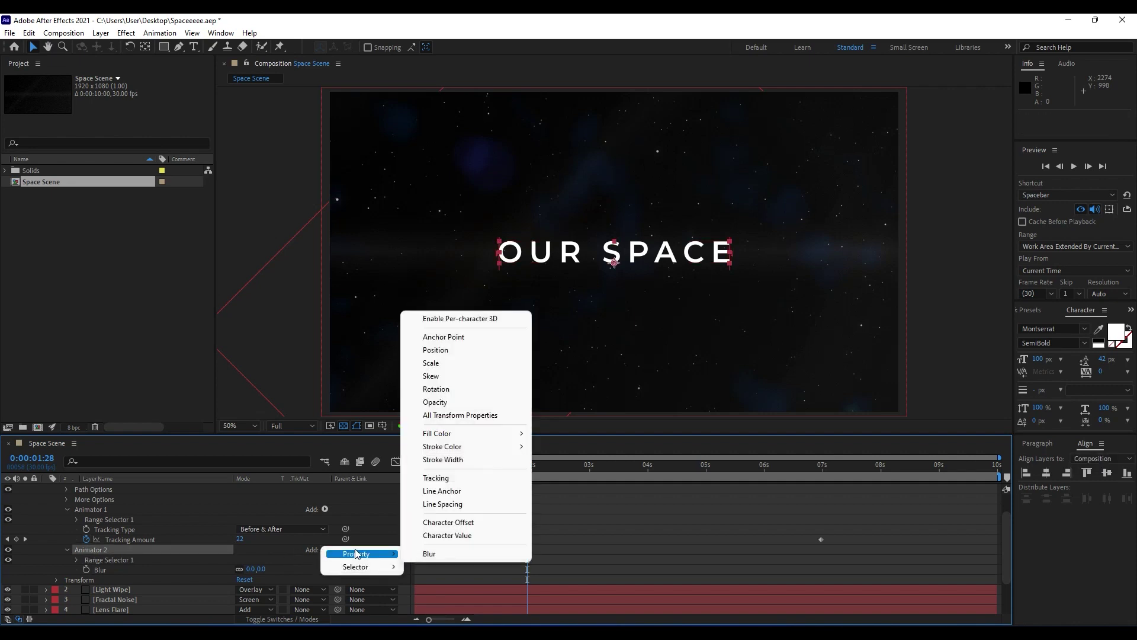
left_click(462, 402)
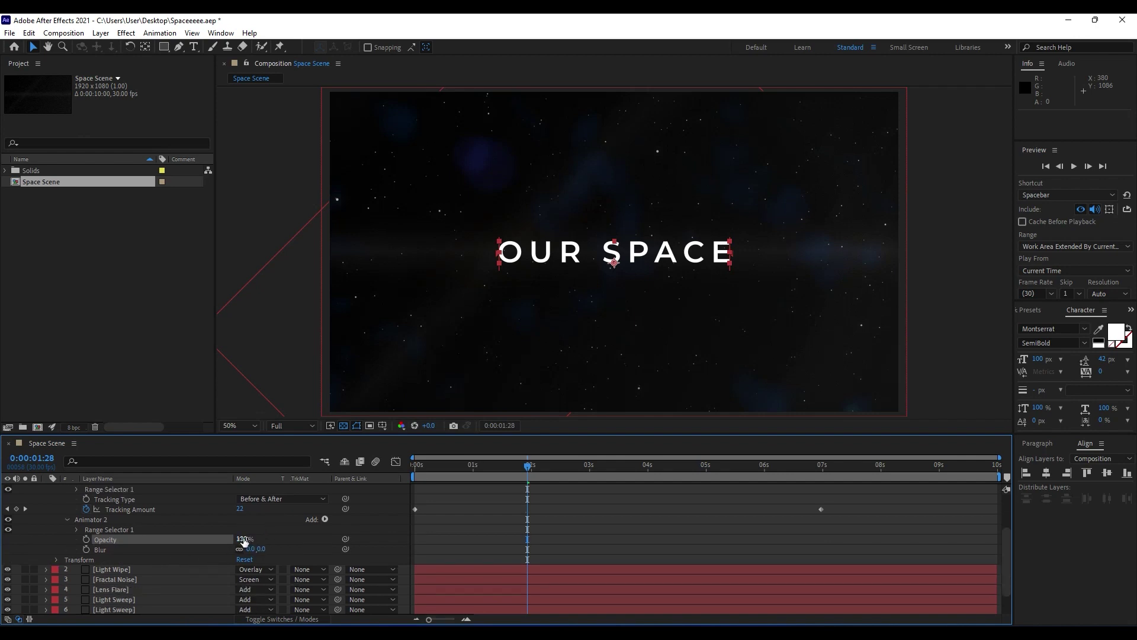
left_click_drag(241, 539, 158, 538)
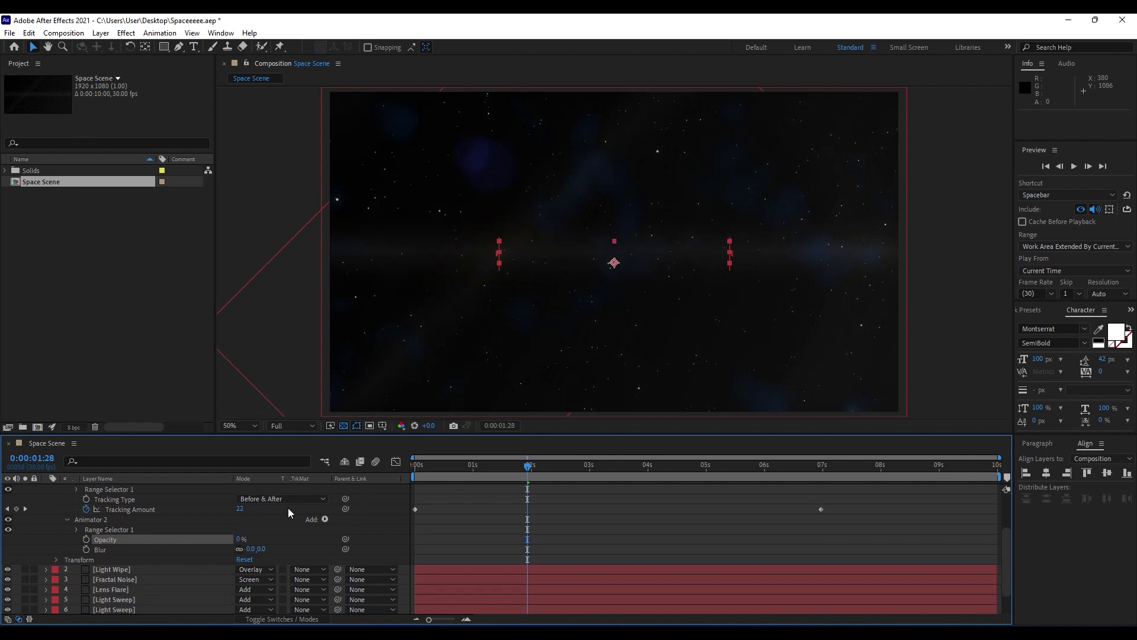
Keyframe the blur animator's range selector offset at 0% at the timeline start and 100% at 0:00:06:00
left_click(76, 529)
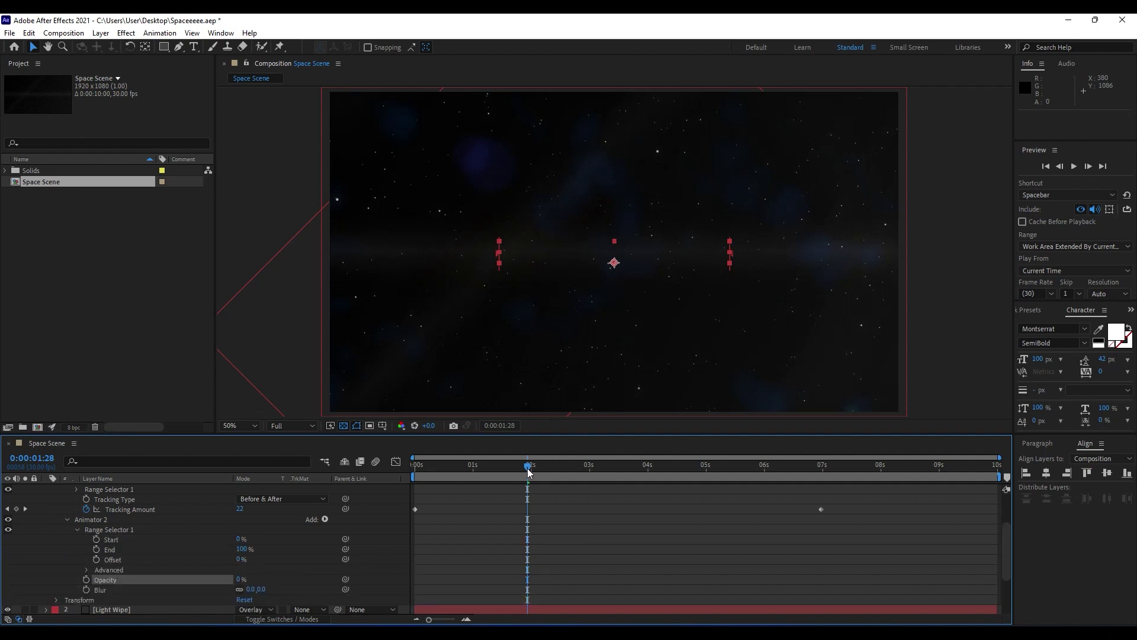
left_click_drag(529, 471, 413, 476)
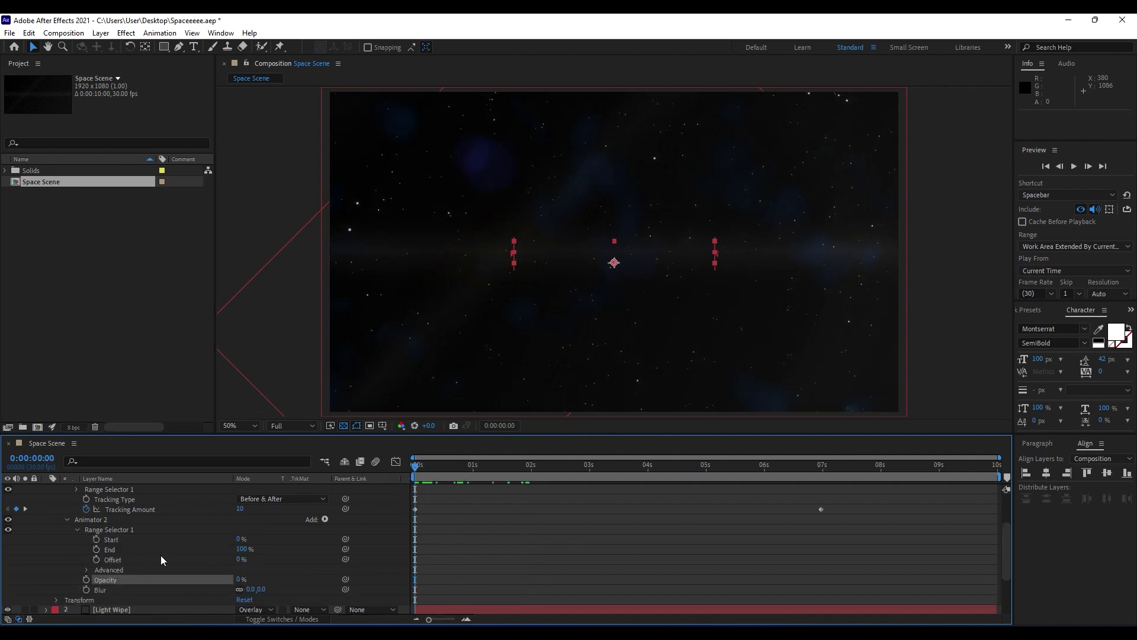
left_click(96, 559)
left_click_drag(428, 463, 764, 480)
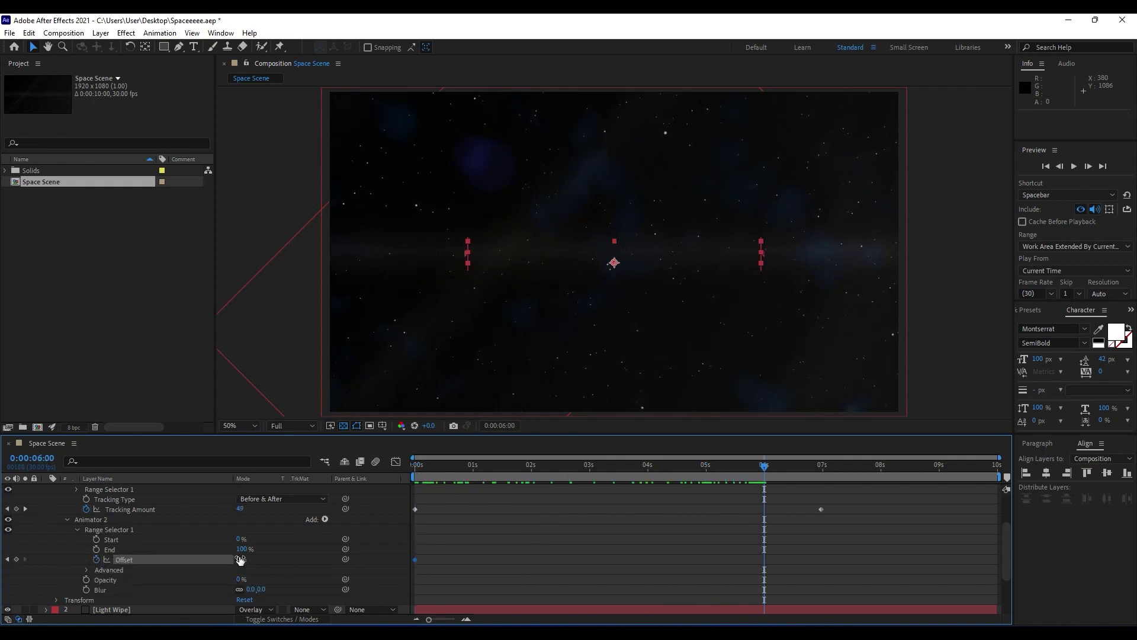
left_click_drag(240, 560, 304, 562)
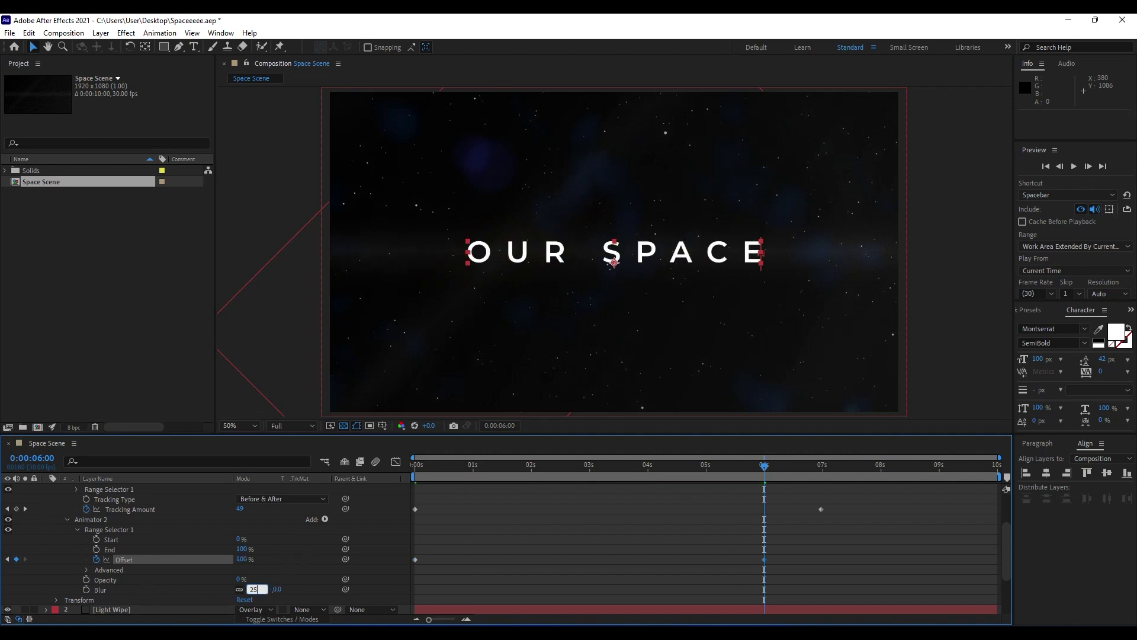
Set the title animator's blur to 25 in both directions and preview the letter-by-letter reveal
left_click(193, 539)
key("space")
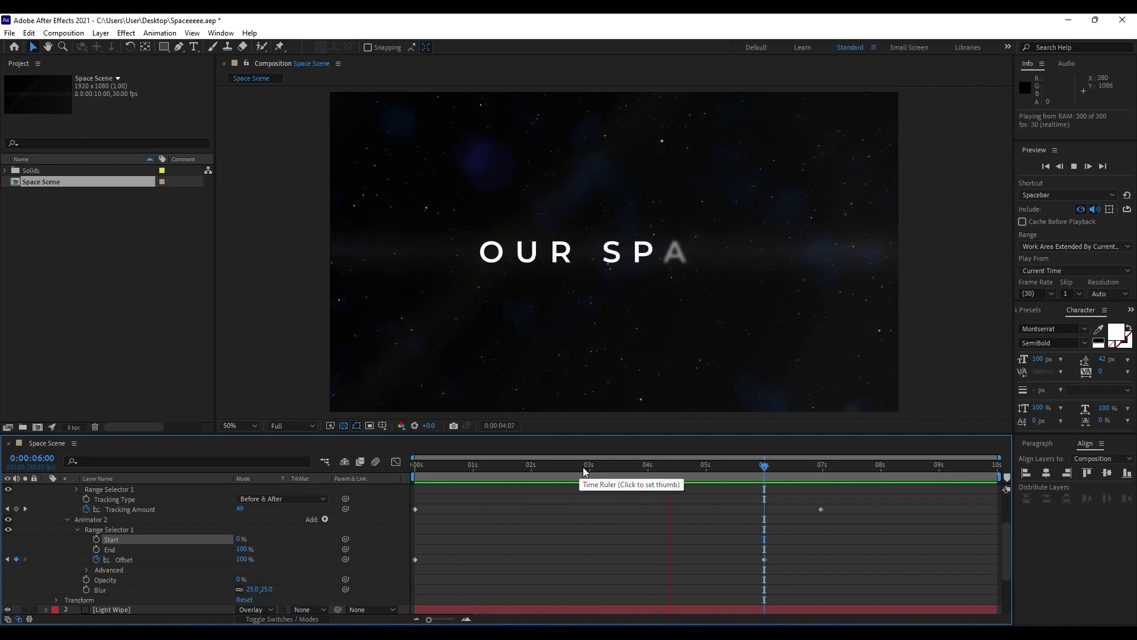
left_click(475, 467)
left_click_drag(474, 467, 472, 466)
scroll(105, 529, "up", 3)
left_click(46, 489)
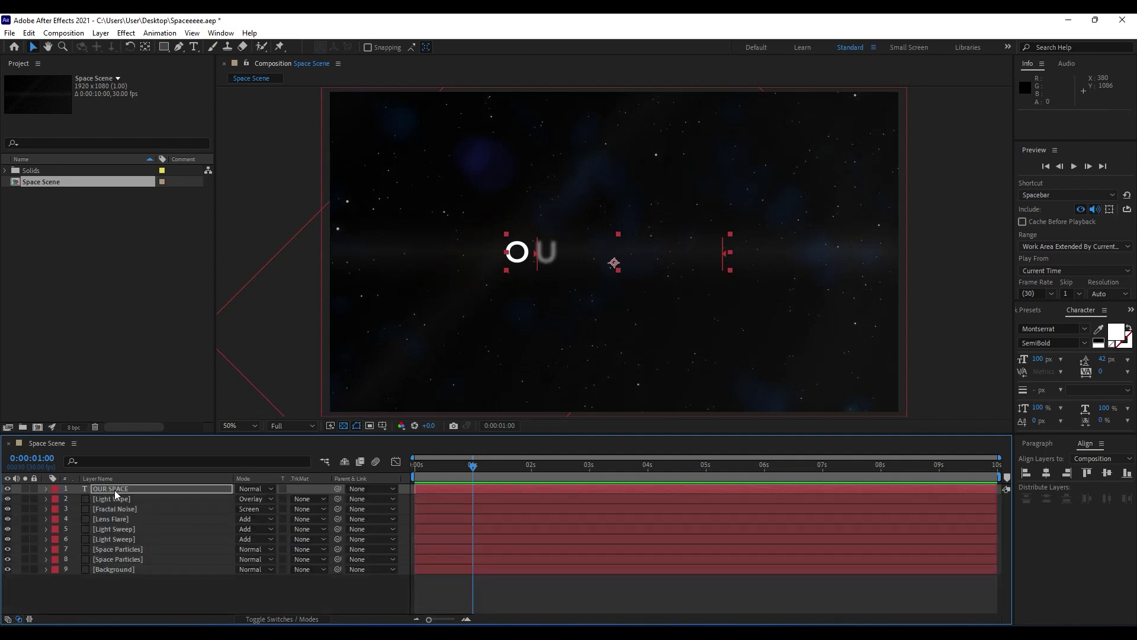
Change the OUR SPACE title's font style to Medium and preview the animation
double_click(115, 489)
left_click_drag(512, 460, 665, 466)
double_click(113, 488)
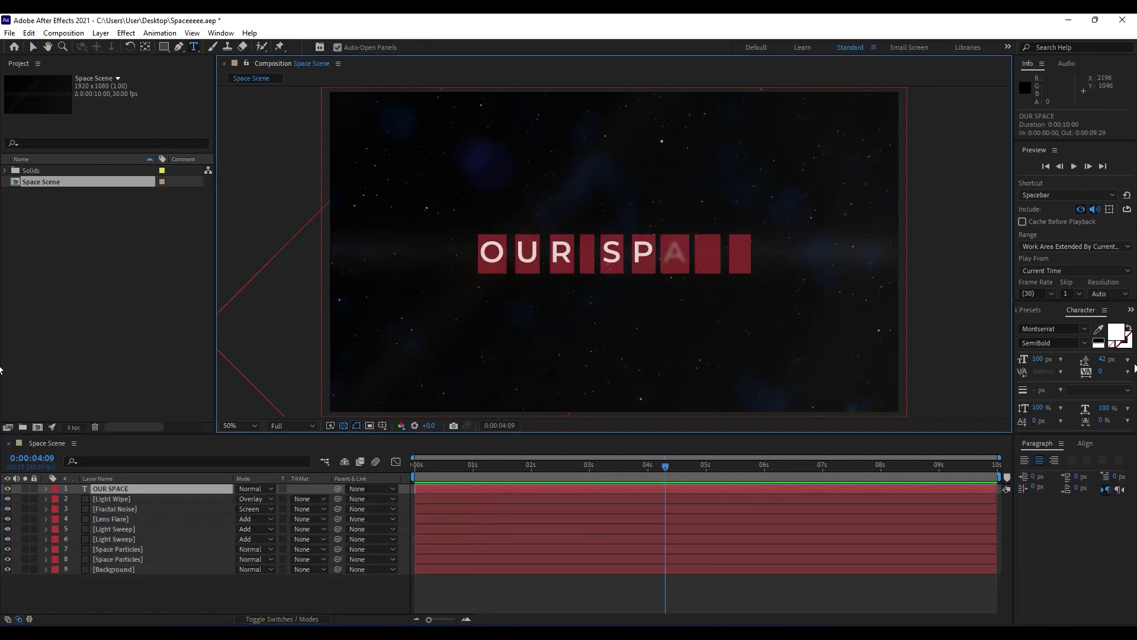
left_click(1048, 343)
scroll(1048, 342, "up", 1)
scroll(1049, 342, "up", 1)
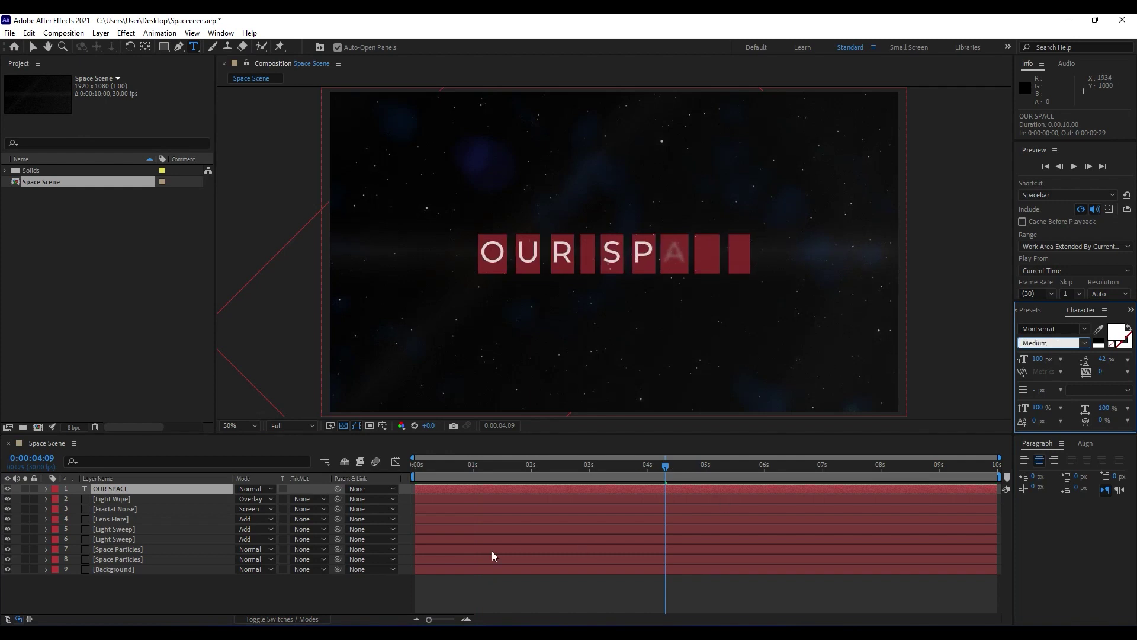
left_click(258, 603)
key("space")
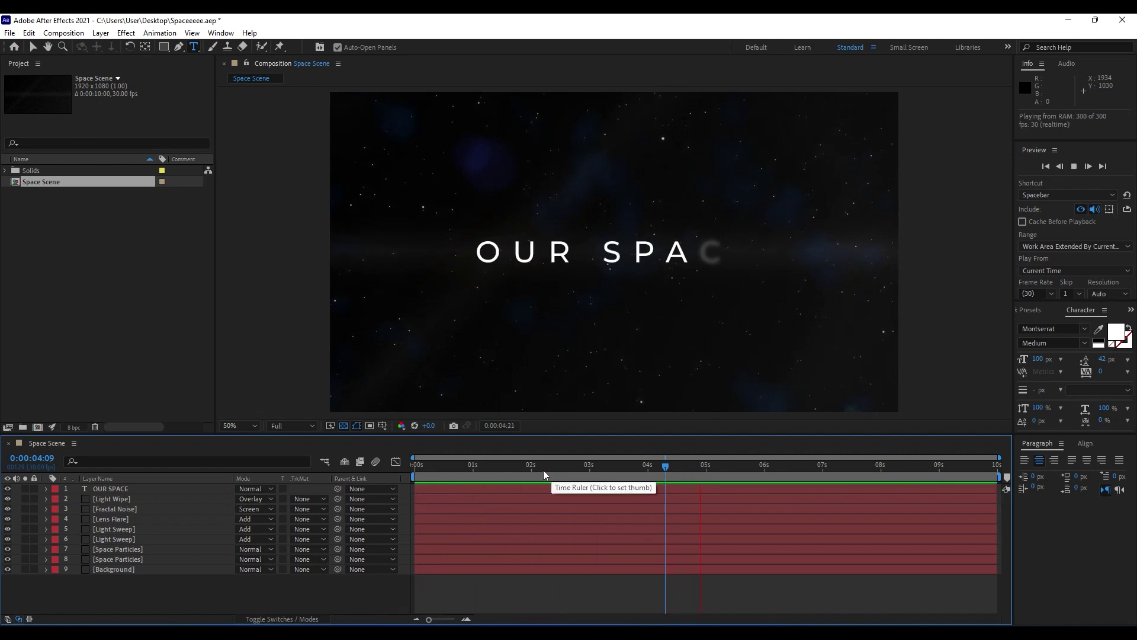
Duplicate the OUR SPACE text layer at 0:00:06:03 and place the copy directly below the original title
left_click_drag(543, 470, 769, 462)
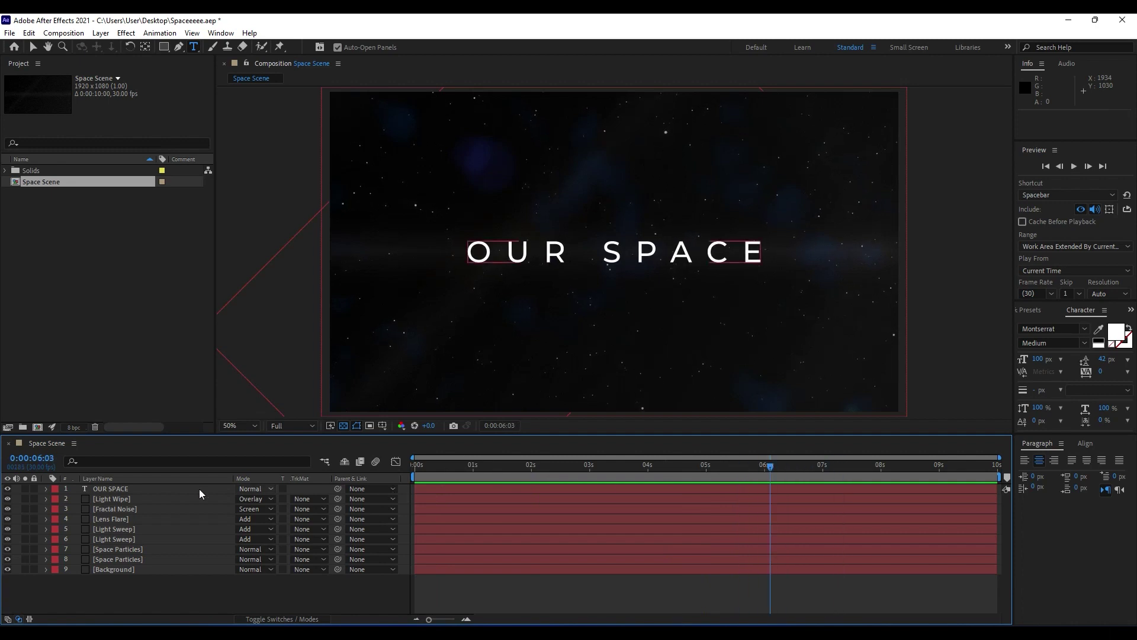
left_click(119, 492)
key("ctrl+d")
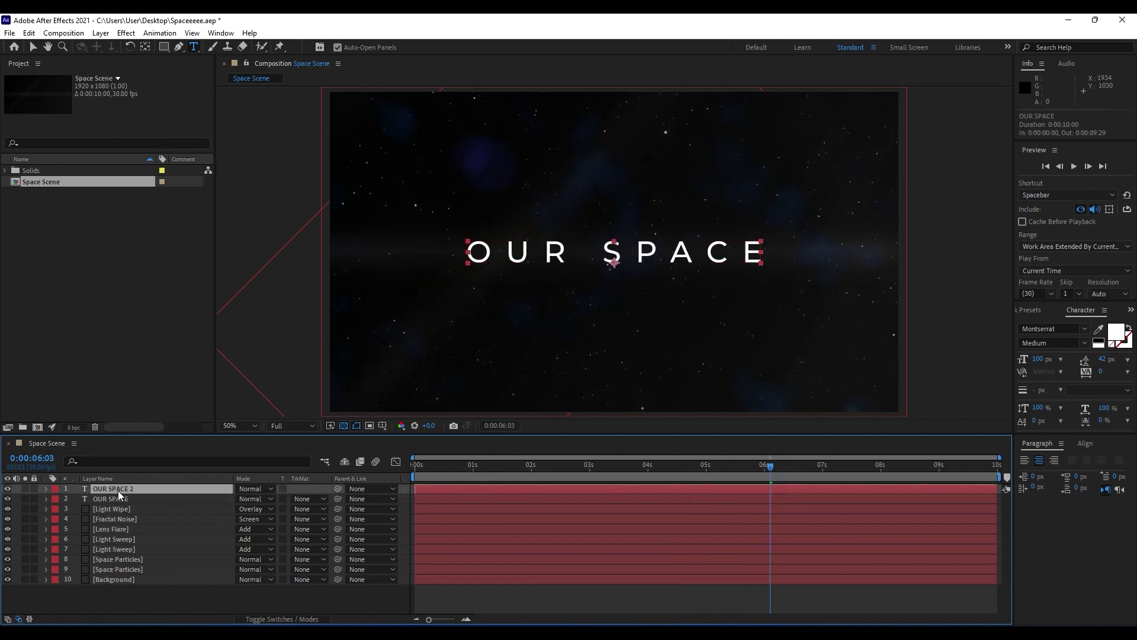
key("v")
left_click_drag(596, 256, 597, 290)
Set the font size of the duplicated OUR SPACE text to 50 px
double_click(133, 489)
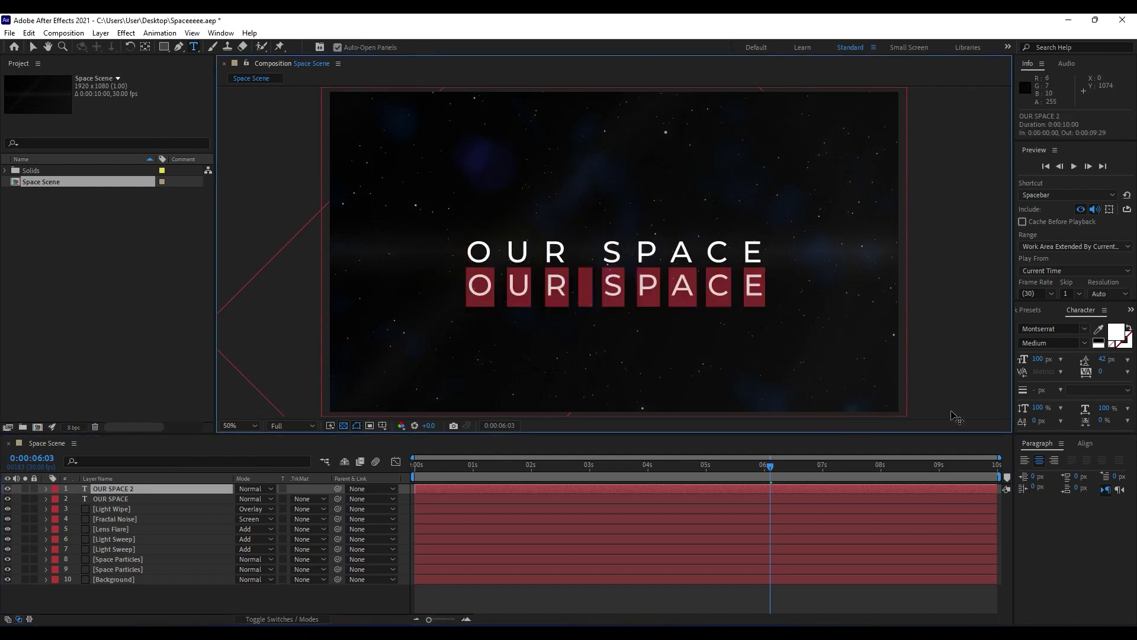
left_click_drag(1036, 361, 1017, 361)
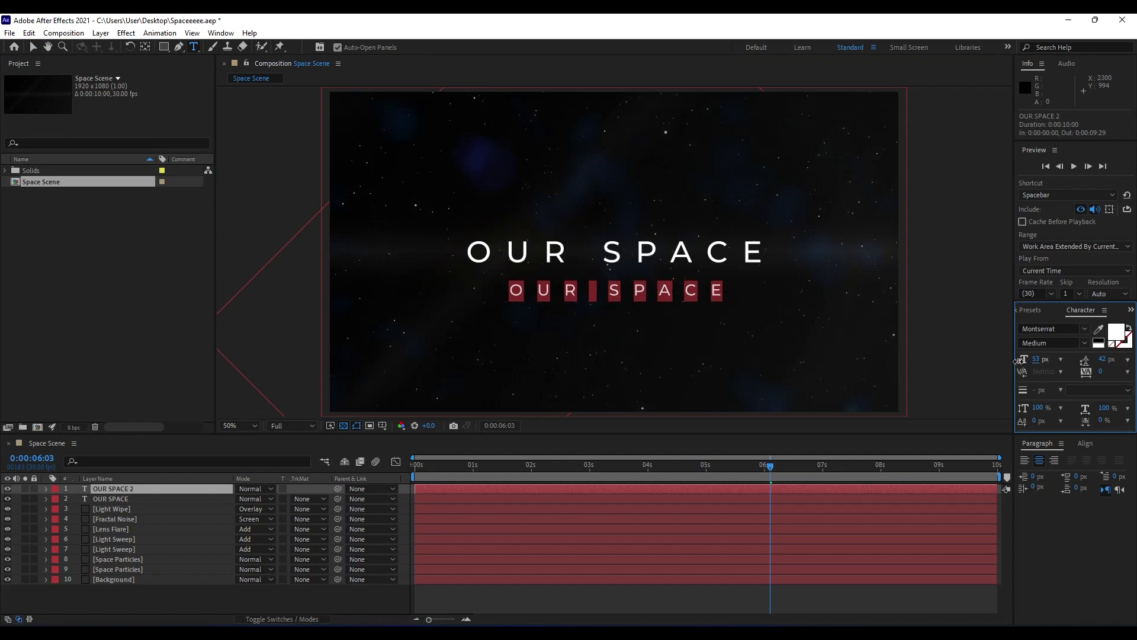
left_click(1036, 359)
type("50")
key("Return")
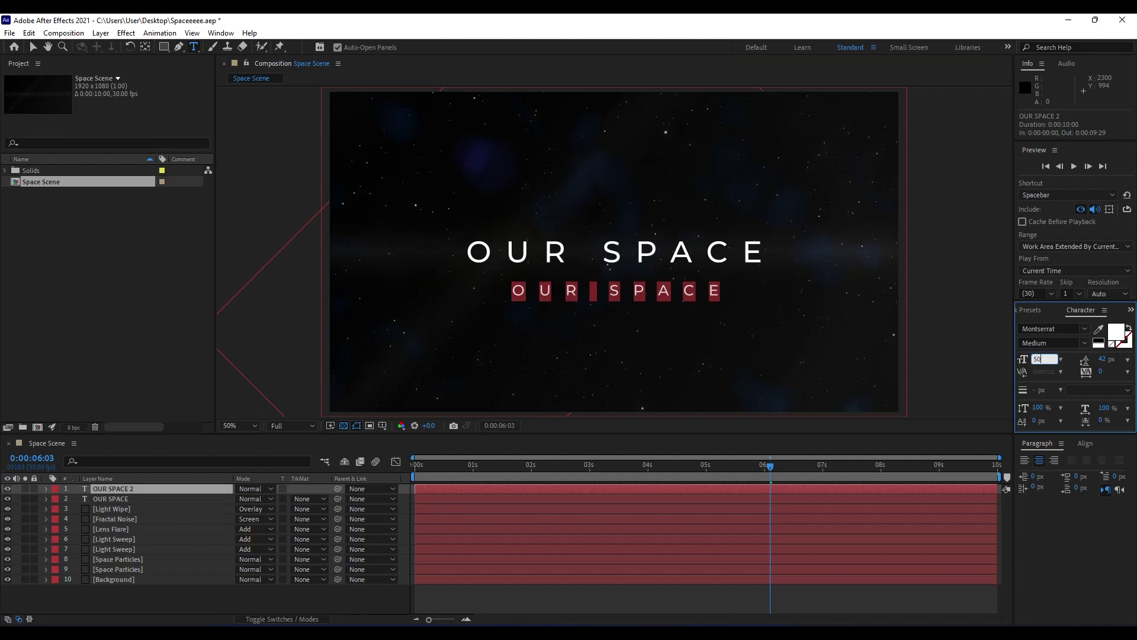
left_click(86, 616)
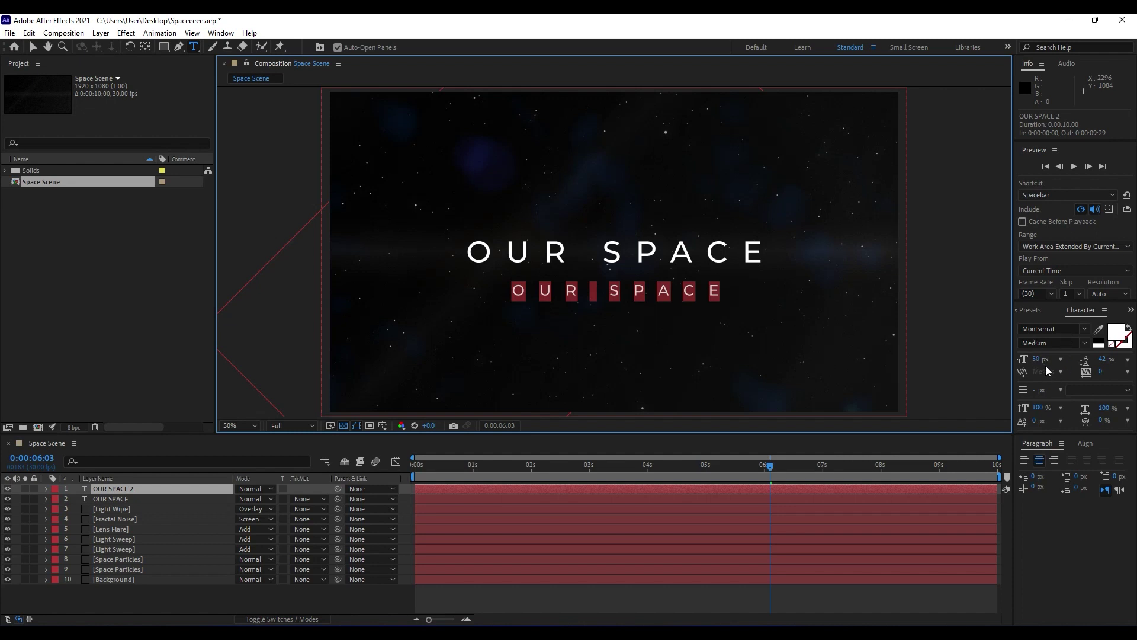
Change the duplicated text's font style to Light
left_click(1054, 343)
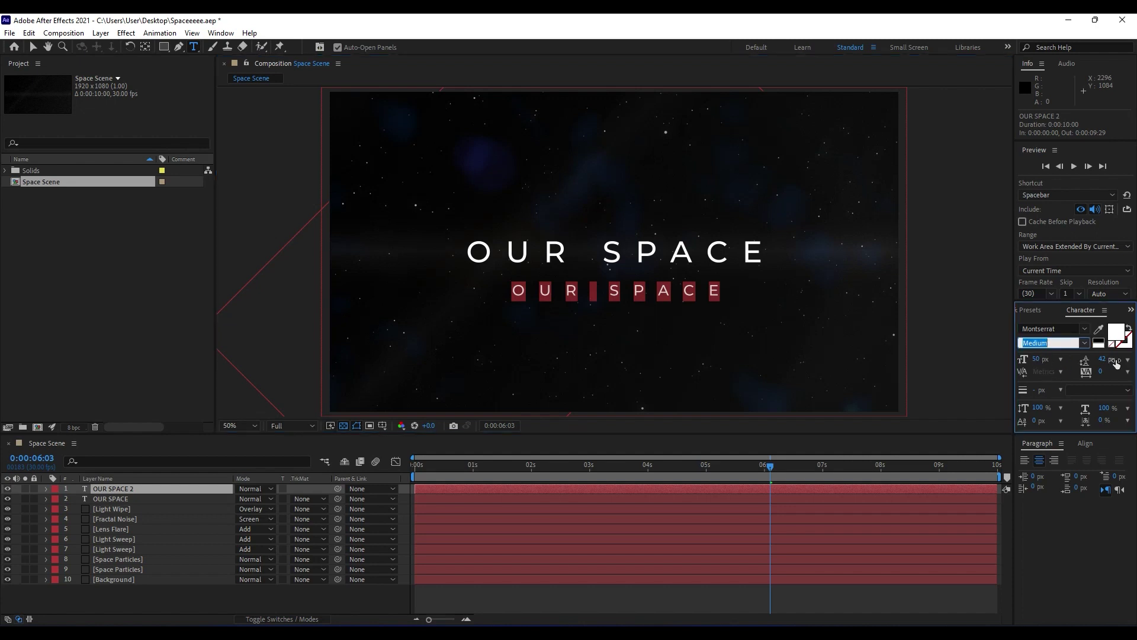
type("Italic")
key("Up")
key("Up")
key("Up")
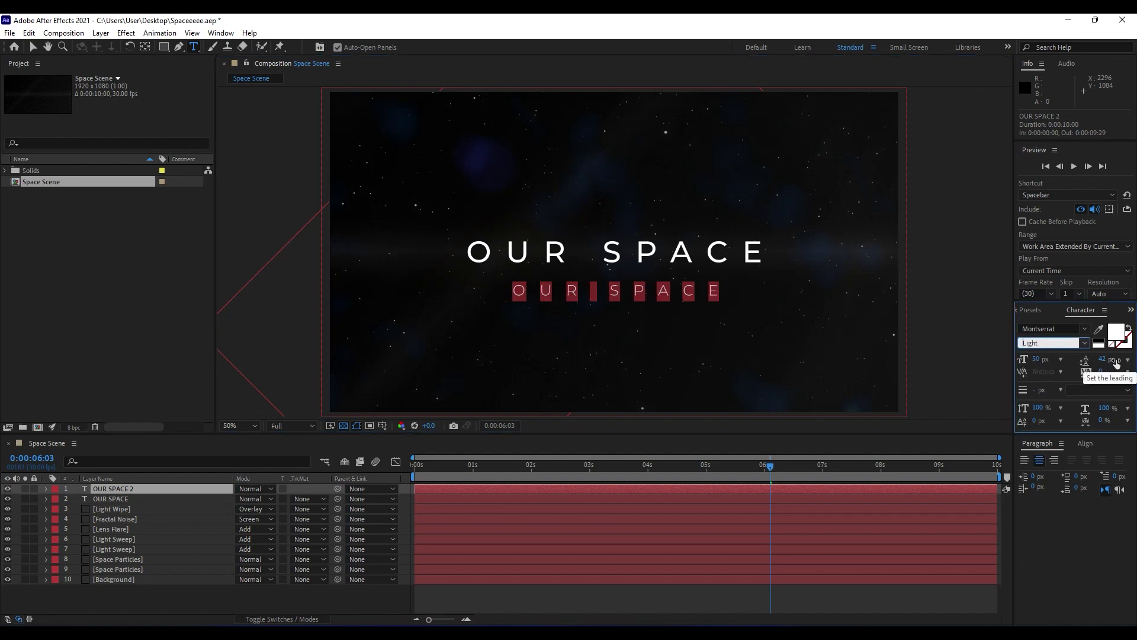
Move the smaller OUR SPACE 2 text up so it sits closer beneath the main title
left_click(119, 511)
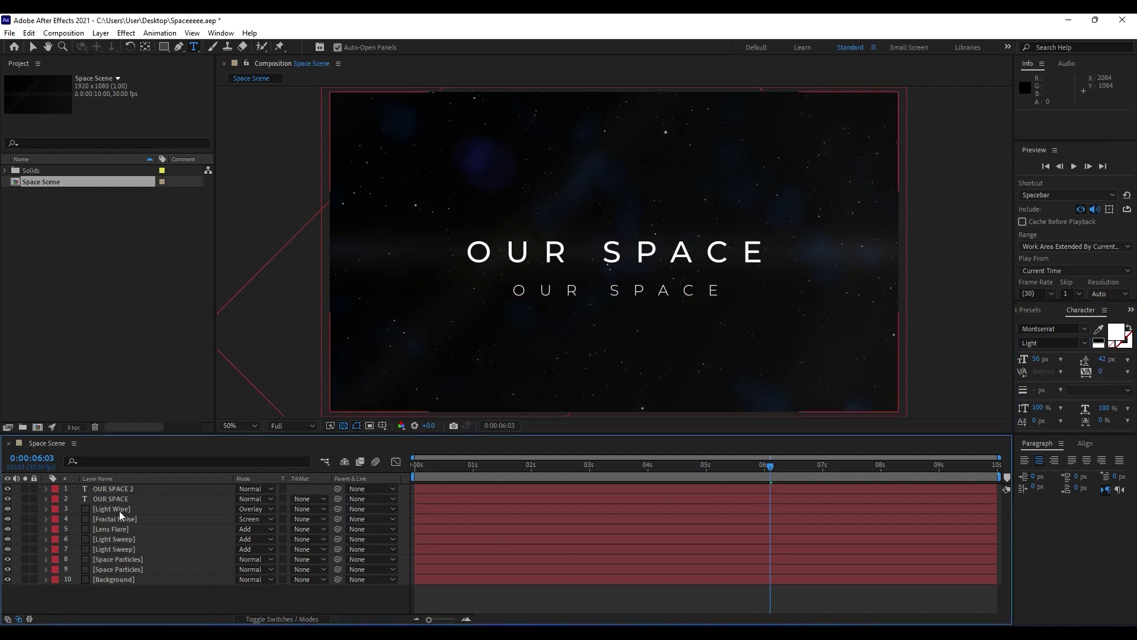
left_click(119, 490)
left_click(651, 572)
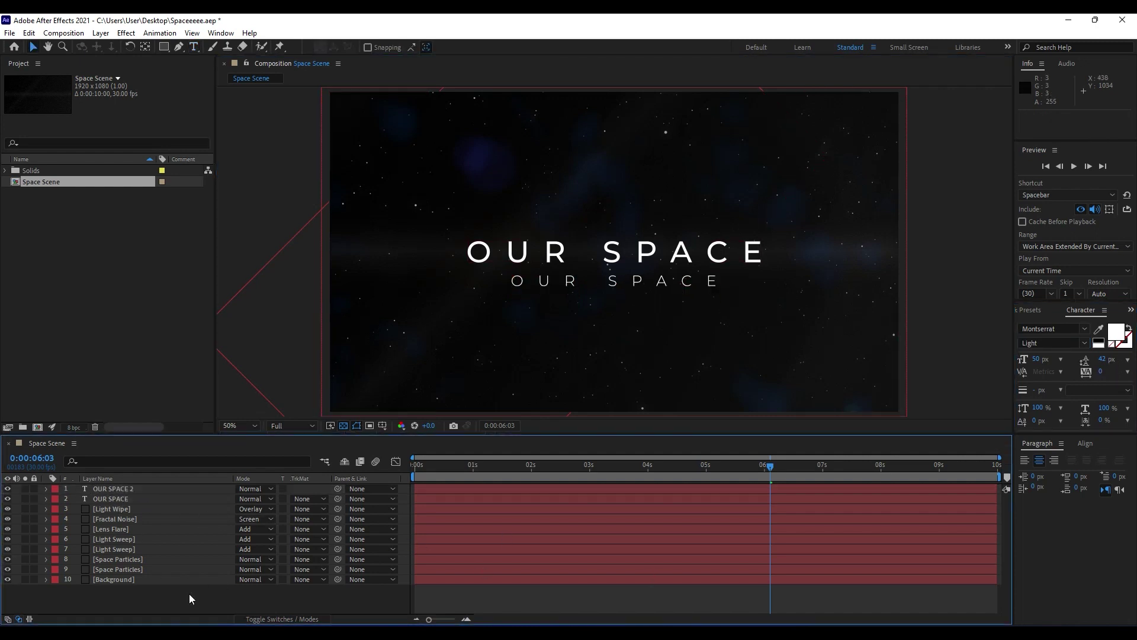
key("v")
Select both OUR SPACE text layers and nudge them up together by 40 px
left_click(115, 499)
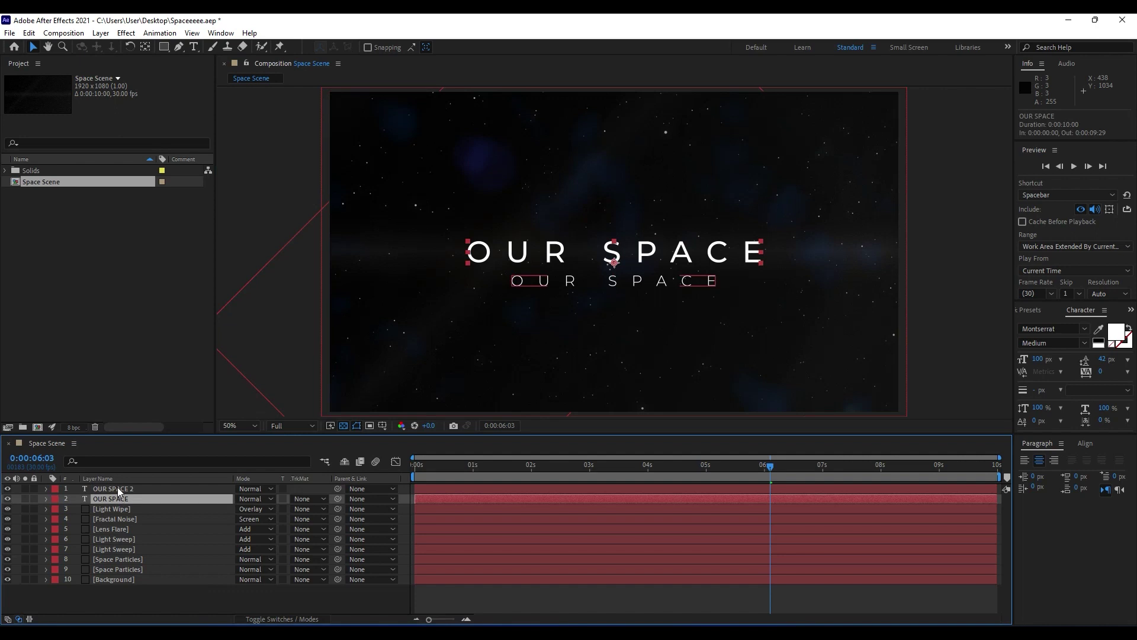
left_click(117, 487, "ctrl")
key("shift+Up")
key("shift+Up")
key("shift+Up")
key("shift+Up")
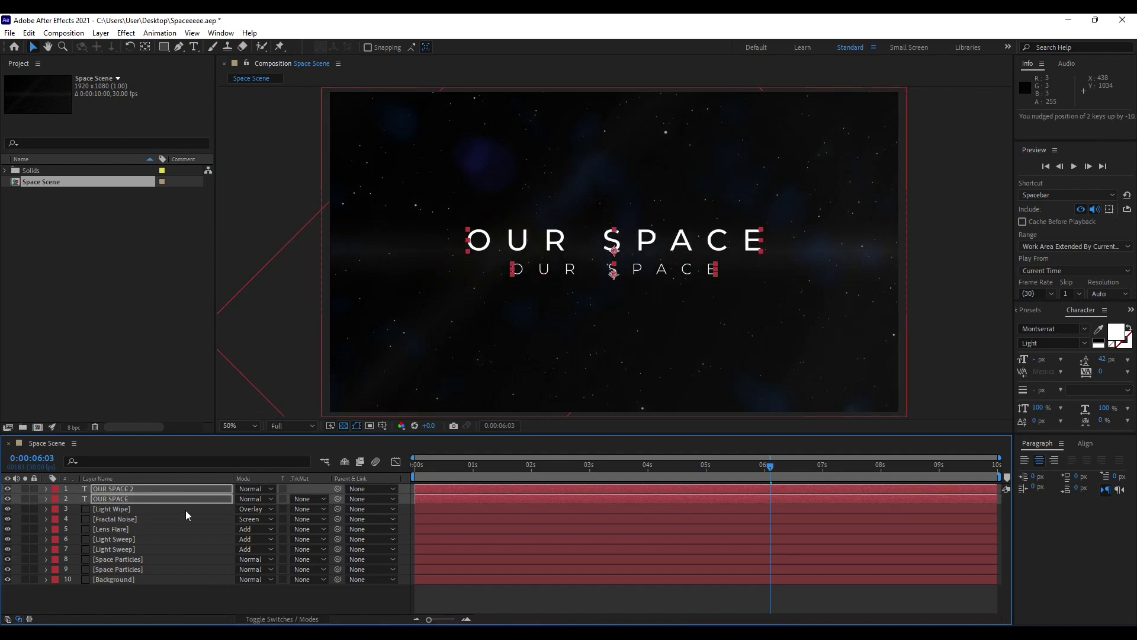
Replace the smaller OUR SPACE 2 text with SOFTONIMOTION and preview the title animation
left_click(144, 585)
left_click(131, 490)
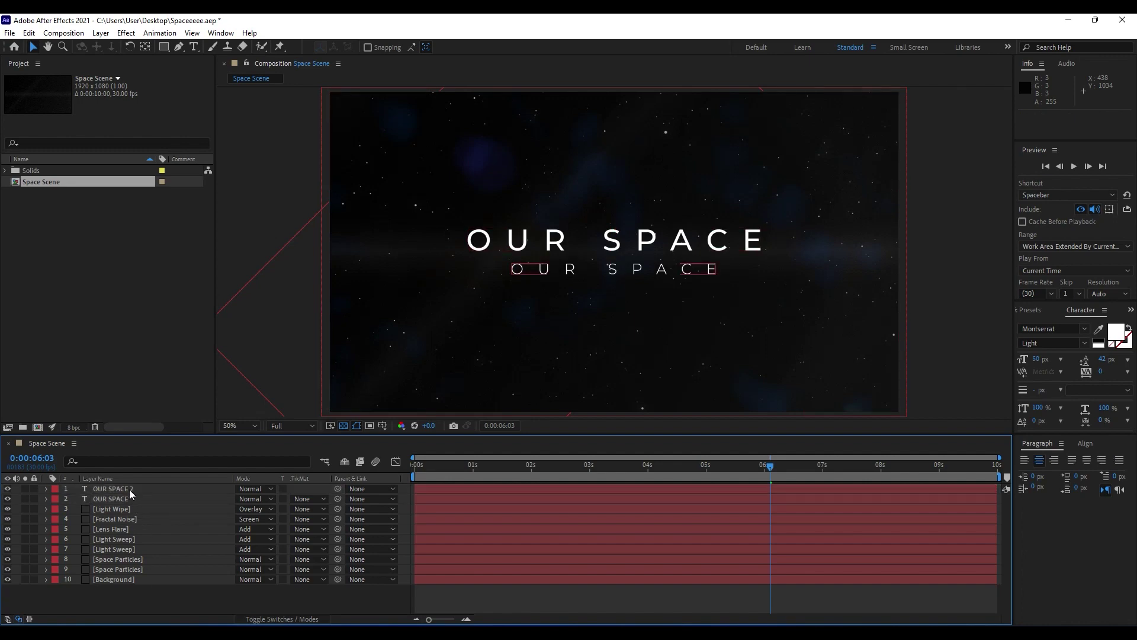
double_click(129, 489)
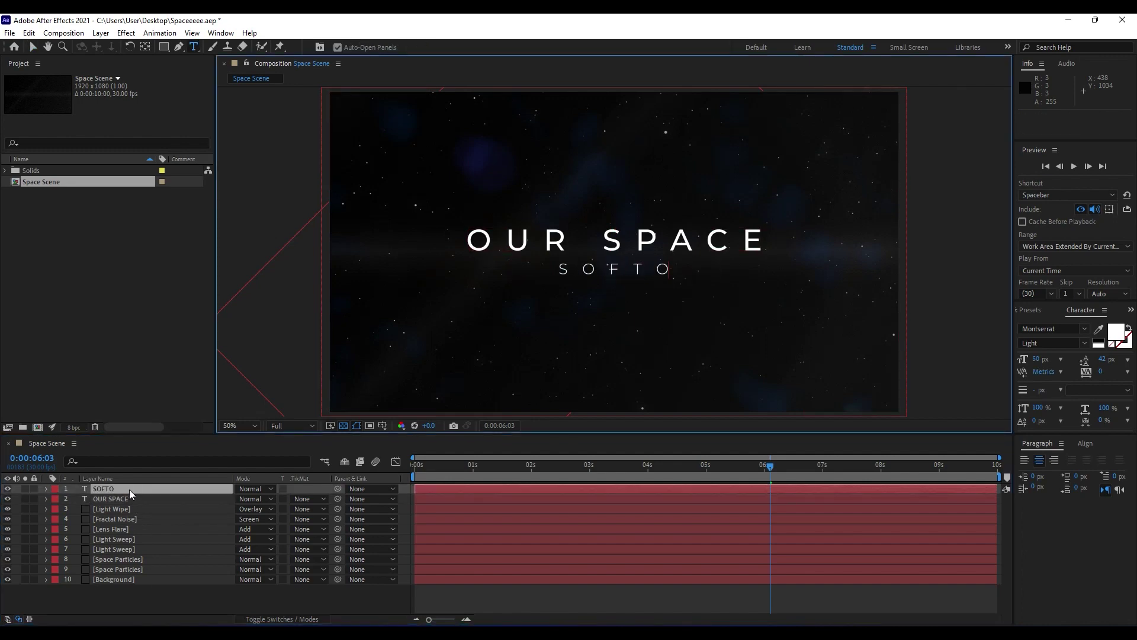
type("NIMOTION")
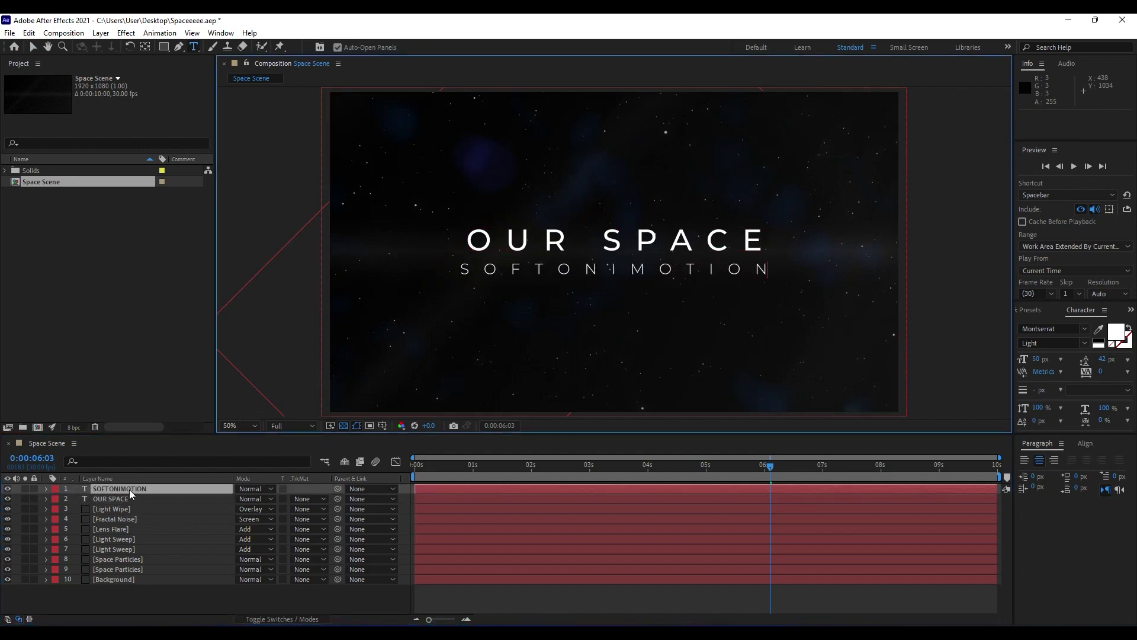
left_click(178, 597)
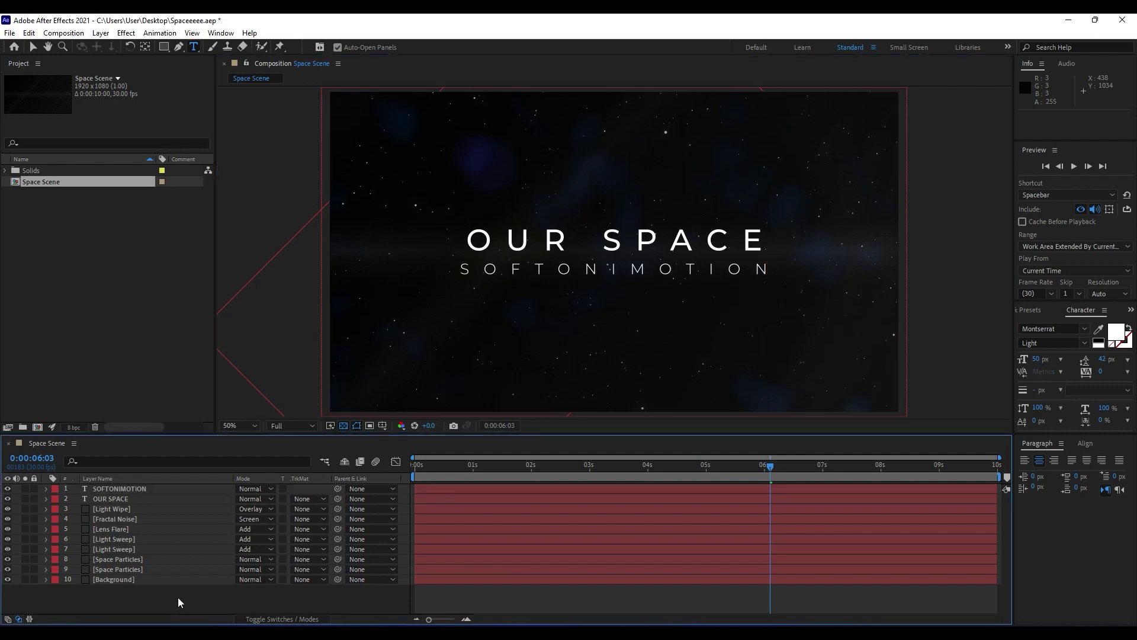
key("space")
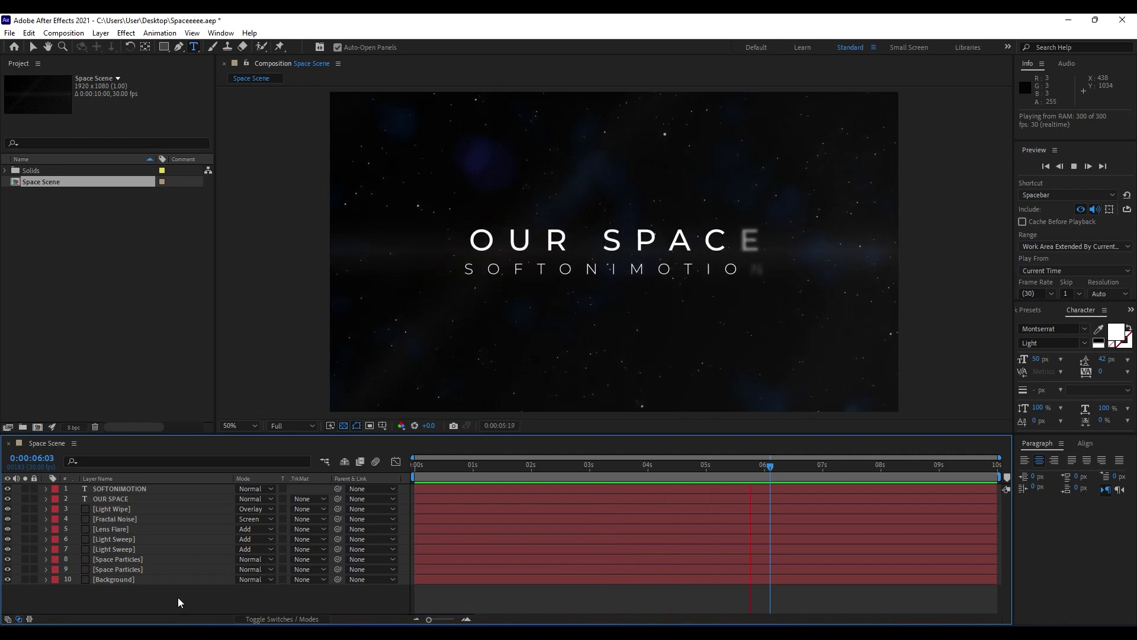
Try starting the SOFTONIMOTION layer 15 frames later in the timeline, and return it to 0:00:00:00
left_click(440, 466)
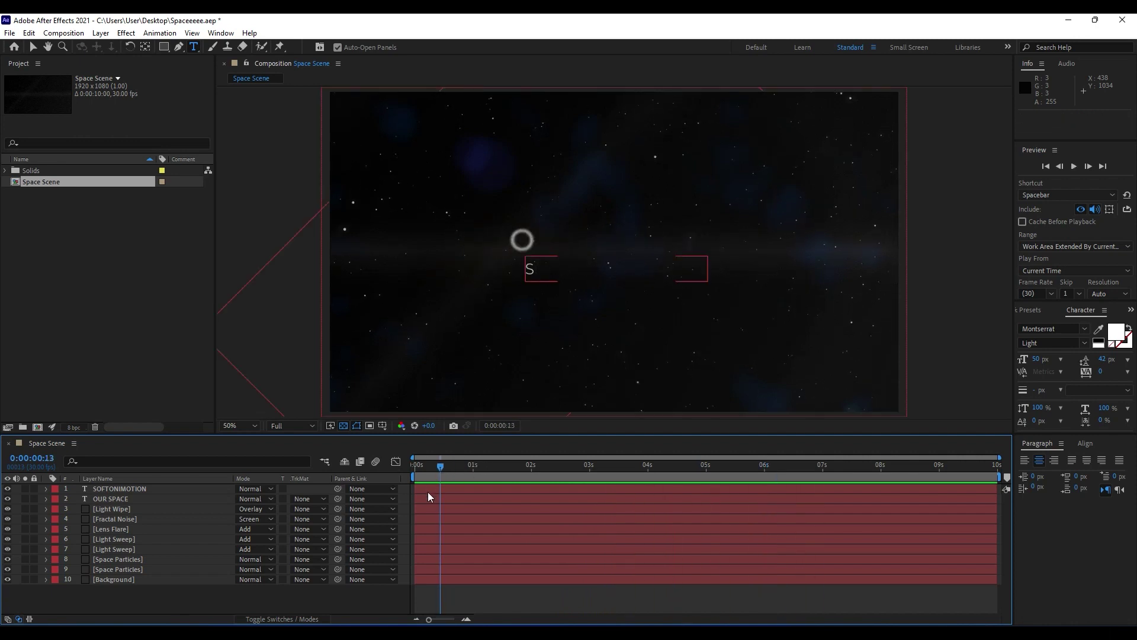
left_click_drag(429, 497, 455, 488)
key("space")
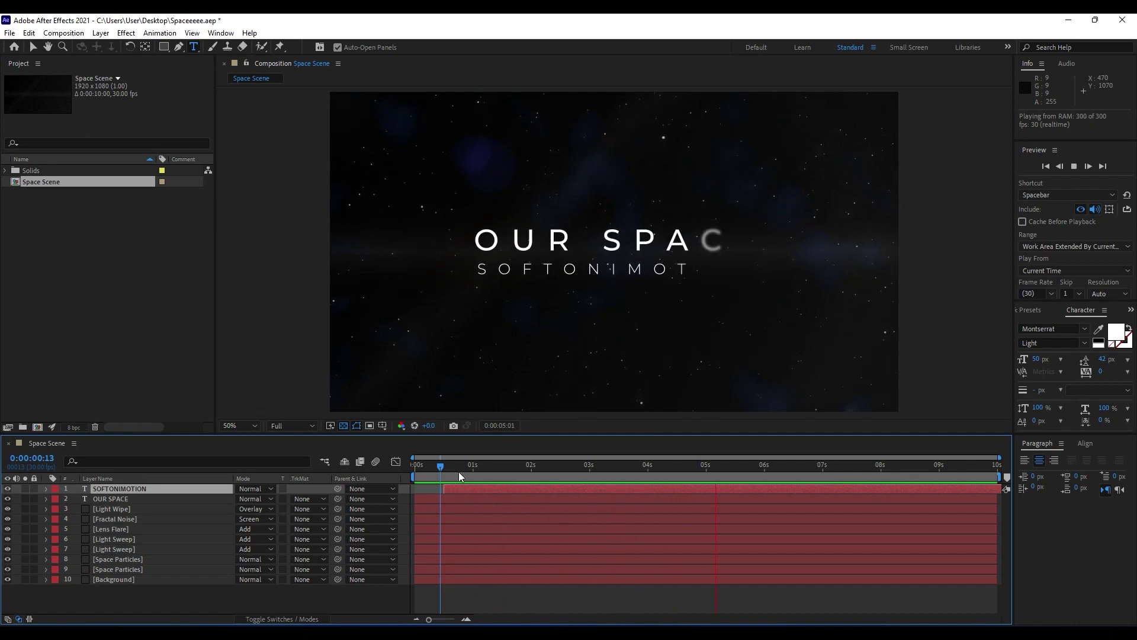
left_click(515, 472)
left_click_drag(461, 488, 432, 490)
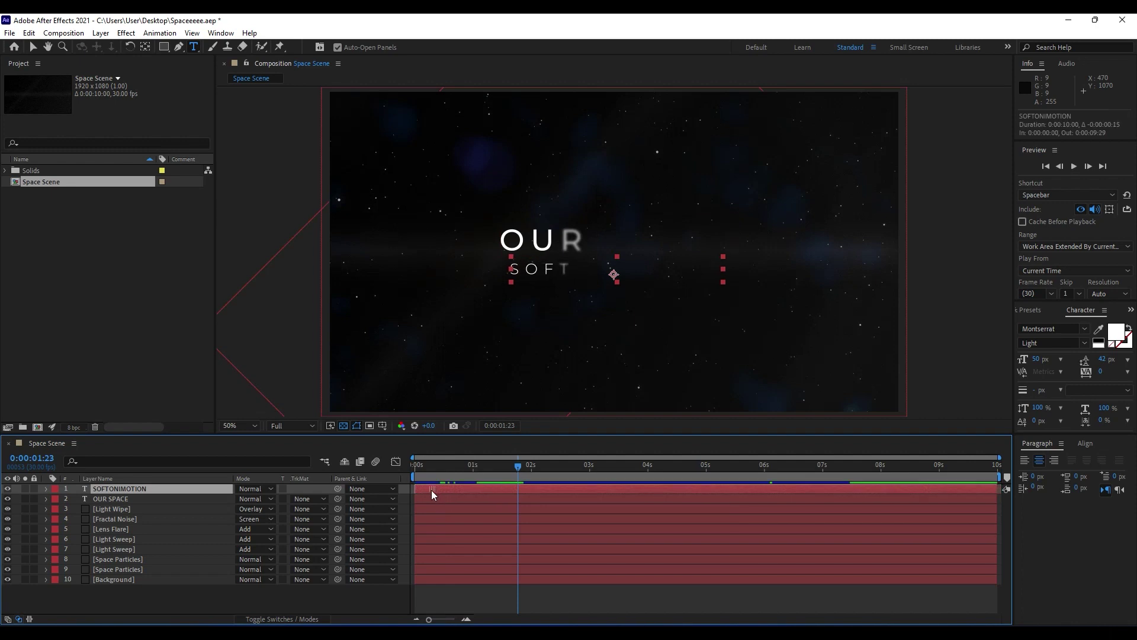
Play back the composition and scrub to 0:00:05:05 to check how both text lines reveal together
key("space")
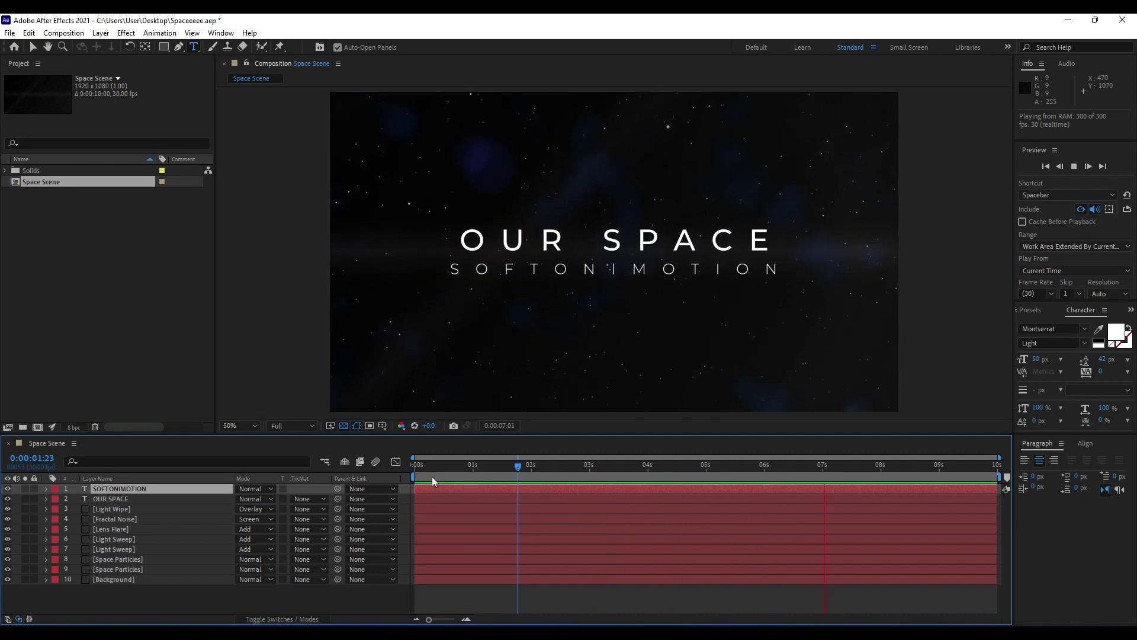
left_click_drag(510, 462, 716, 472)
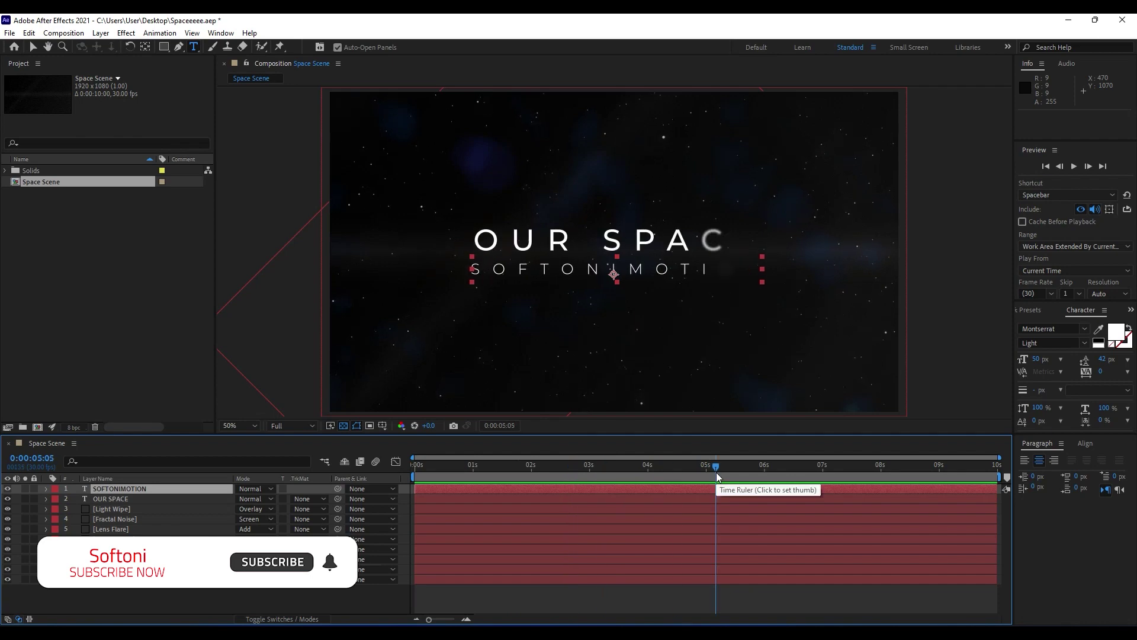